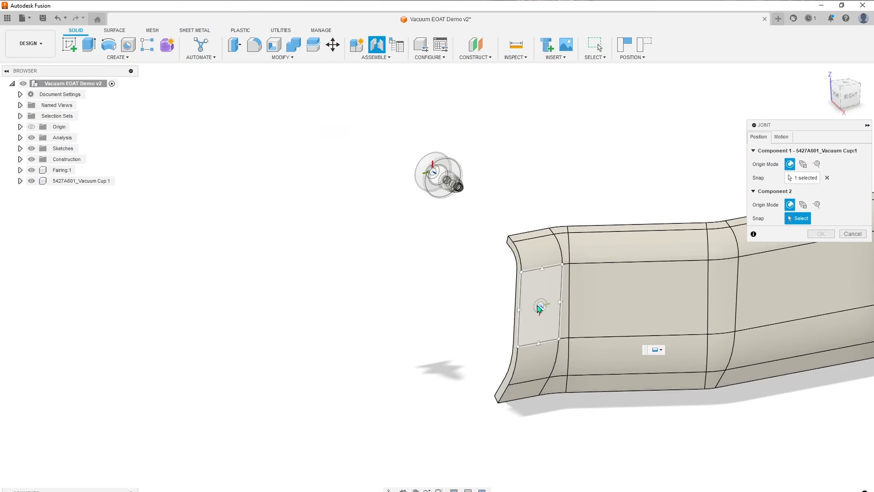
Joint the vacuum cup to the small flat face at the fairing's near end with a 180-degree alignment angle
{"action": "left_click", "coordinate": [539, 307]}
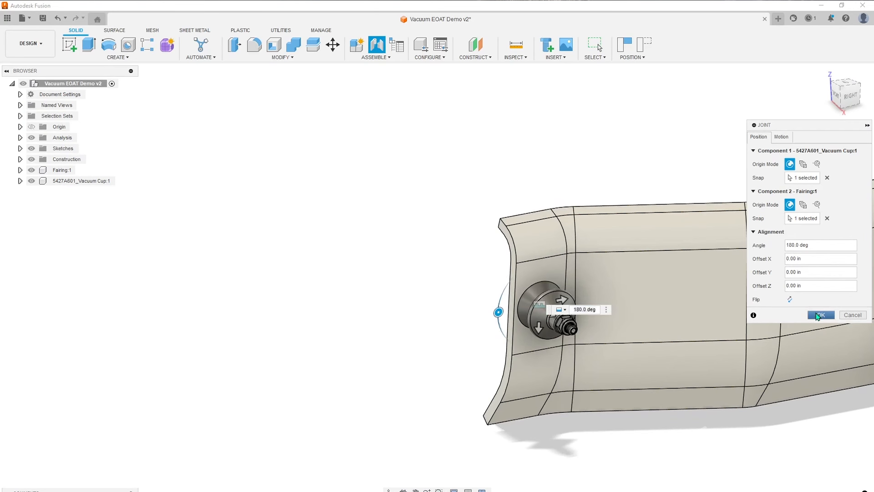
{"action": "left_click", "coordinate": [820, 315]}
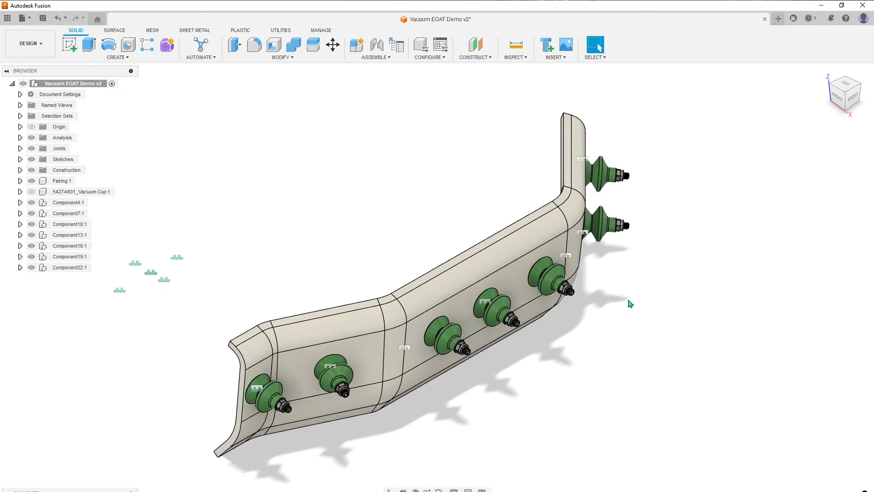
Construct a plane at a 5-degree angle about the long straight edge of the fairing's middle section
{"action": "left_click", "coordinate": [478, 57]}
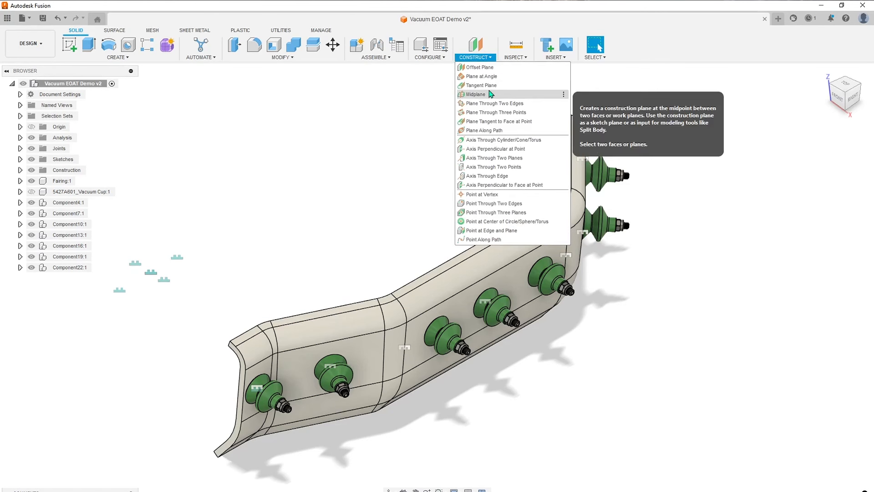
{"action": "left_click", "coordinate": [492, 77]}
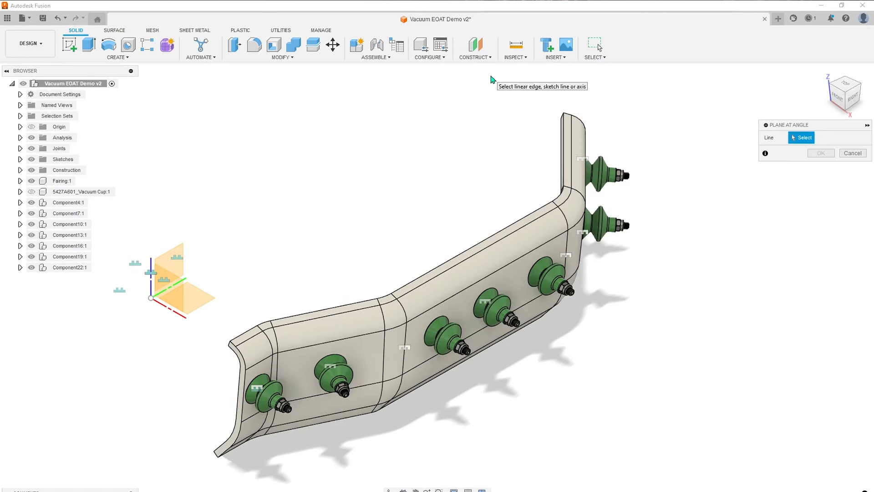
{"action": "left_click", "coordinate": [499, 262]}
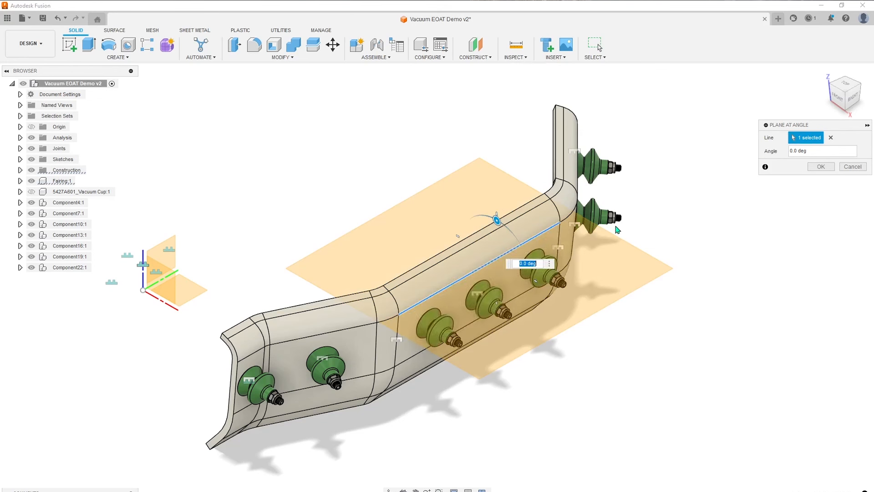
{"action": "left_click", "coordinate": [791, 154]}
{"action": "type", "text": "5"}
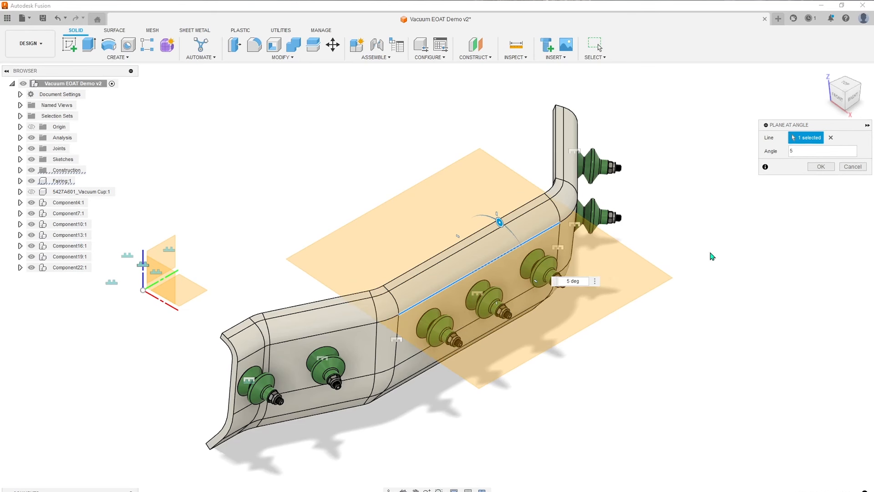
{"action": "left_click", "coordinate": [821, 166]}
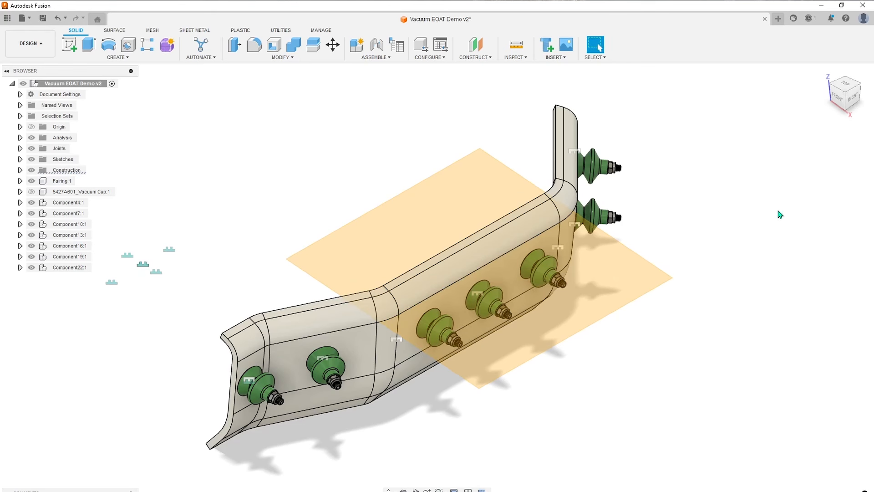
Create a construction plane offset -1 in from the angled plane
{"action": "middle_click_drag", "start_coordinate": [743, 298], "coordinate": [702, 143], "text": "shift"}
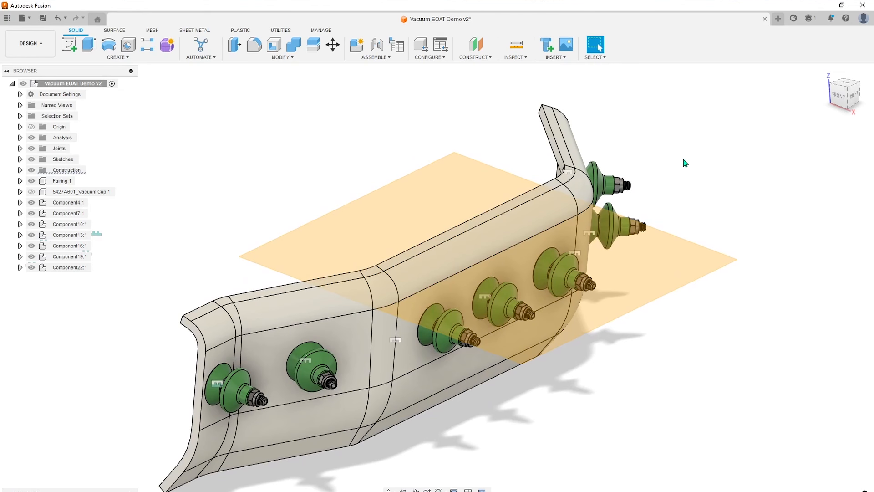
{"action": "left_click", "coordinate": [480, 60]}
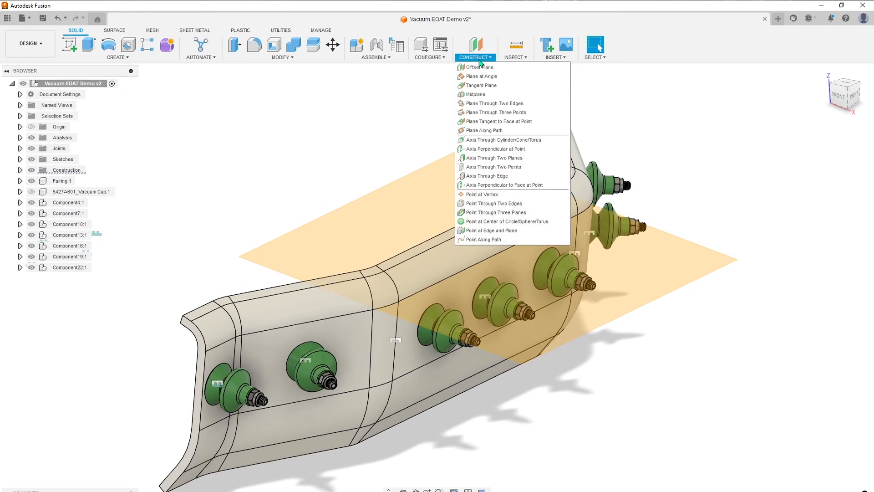
{"action": "left_click", "coordinate": [480, 67]}
{"action": "left_click", "coordinate": [630, 272]}
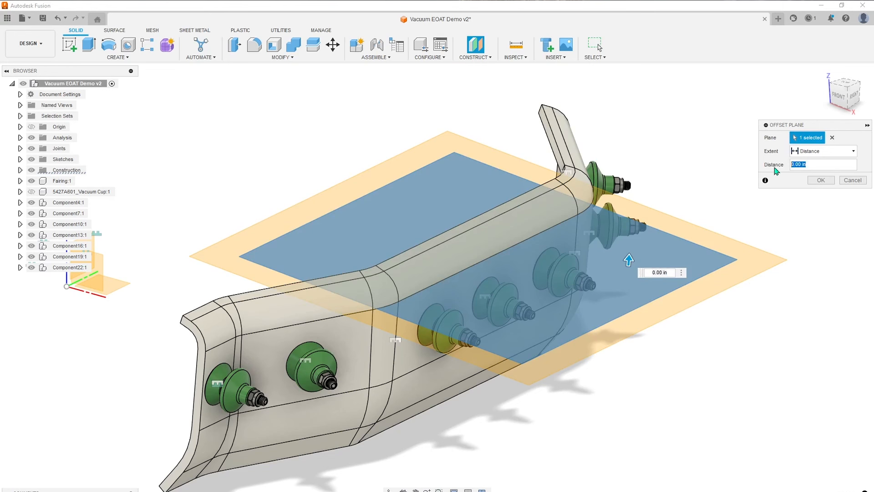
{"action": "type", "text": "-1"}
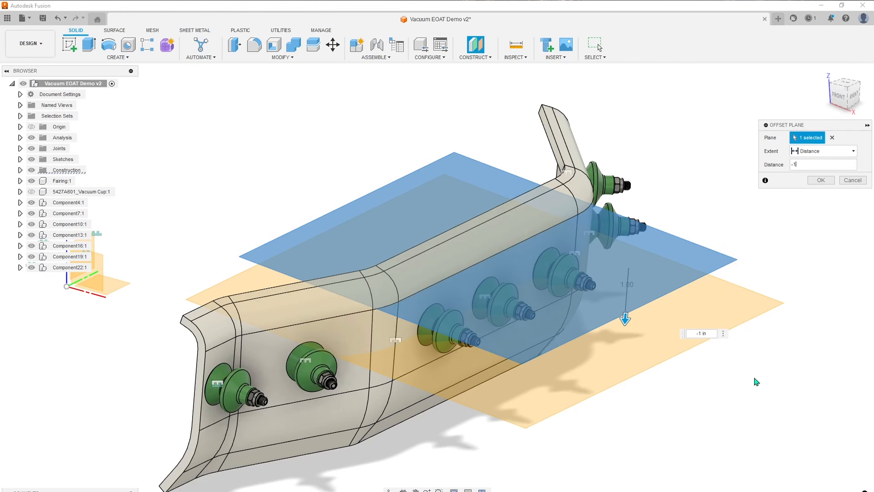
{"action": "left_click", "coordinate": [821, 181]}
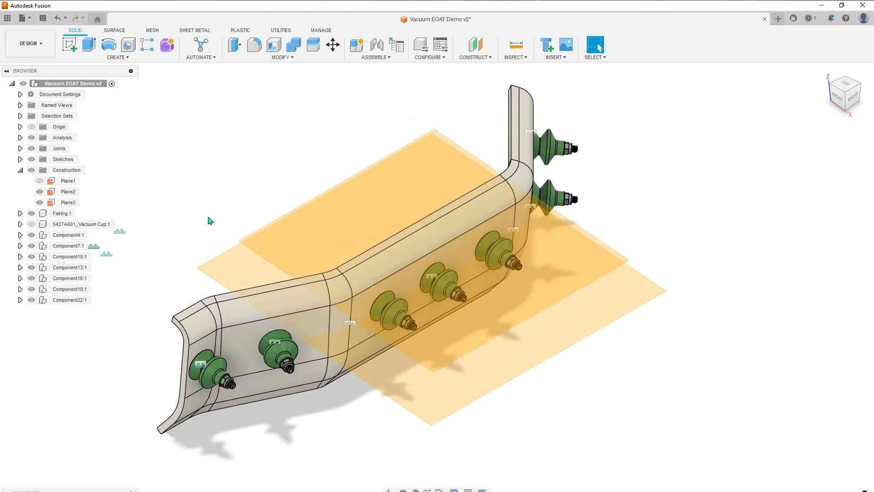
Hide the angled plane Plane2 and start a new sketch on the offset plane
{"action": "left_click", "coordinate": [41, 194]}
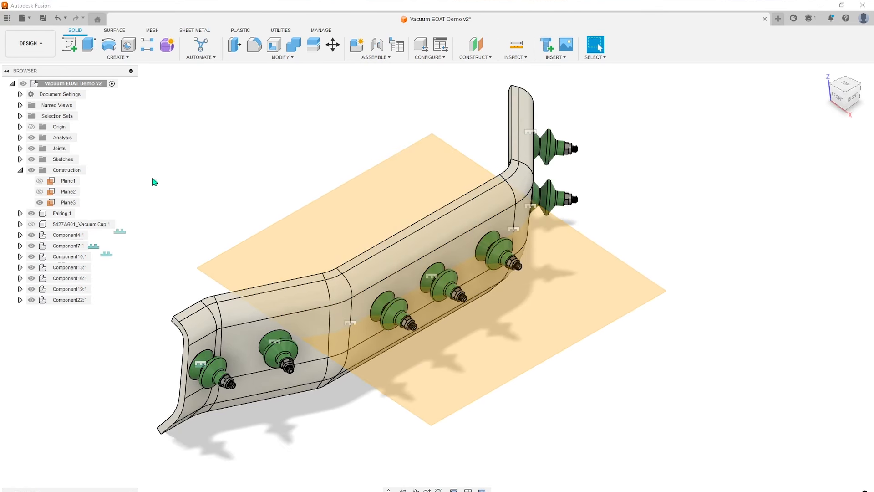
{"action": "left_click", "coordinate": [291, 233]}
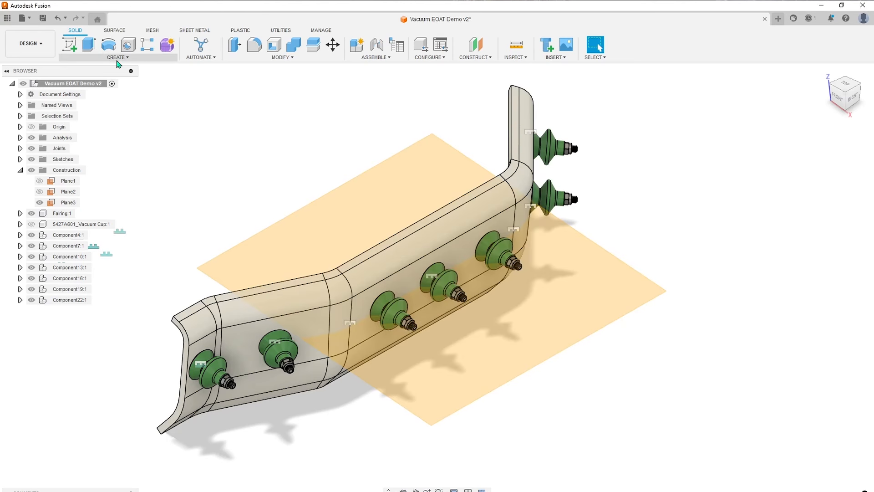
{"action": "left_click", "coordinate": [117, 59]}
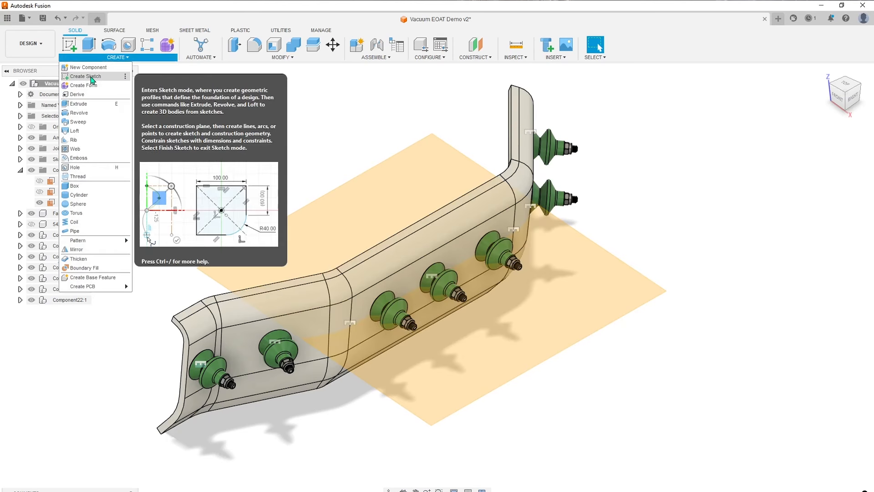
{"action": "left_click", "coordinate": [93, 77]}
{"action": "left_click", "coordinate": [510, 318]}
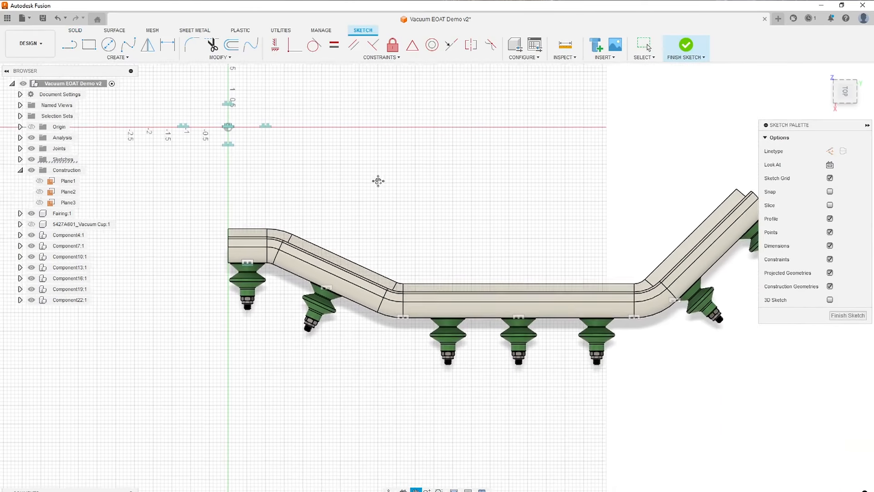
Project the threaded stud tips of the cups on the fairing's first two faces and middle section into the sketch
{"action": "middle_click_drag", "start_coordinate": [378, 180], "coordinate": [308, 194]}
{"action": "middle_click_drag", "start_coordinate": [372, 403], "coordinate": [367, 389]}
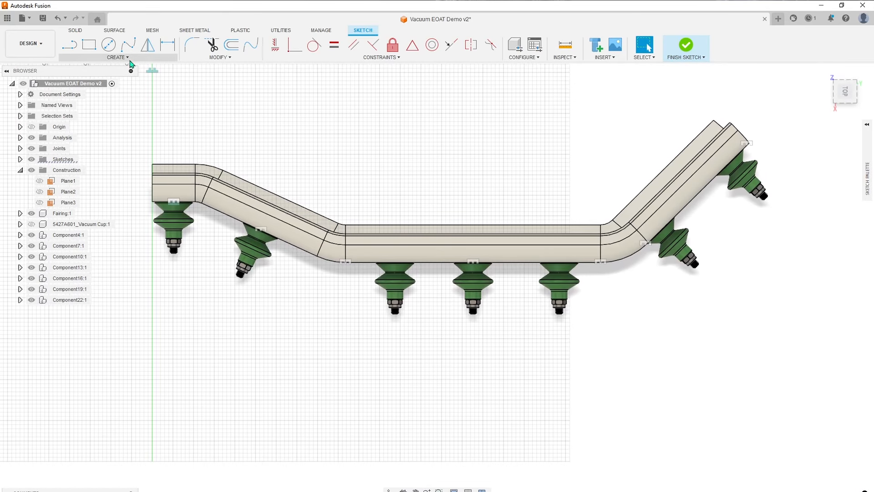
{"action": "left_click", "coordinate": [127, 57]}
{"action": "left_click", "coordinate": [144, 197]}
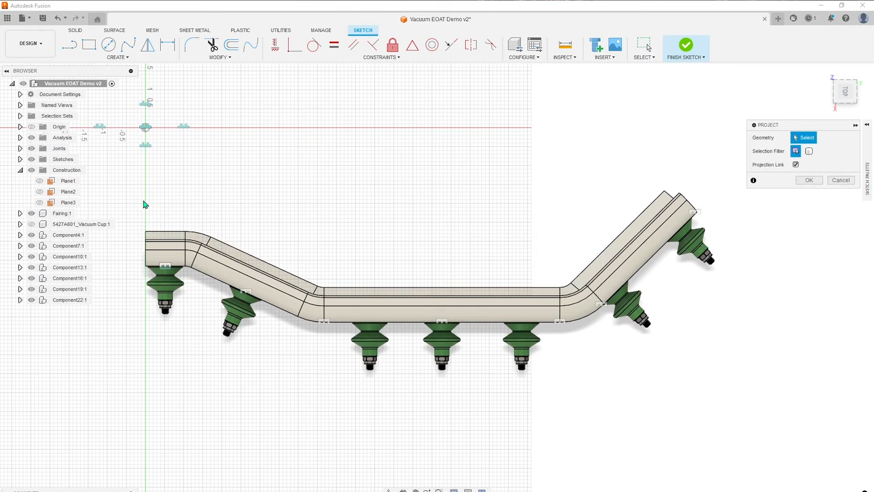
{"action": "scroll", "coordinate": [155, 329], "scroll_direction": "up", "scroll_amount": 6}
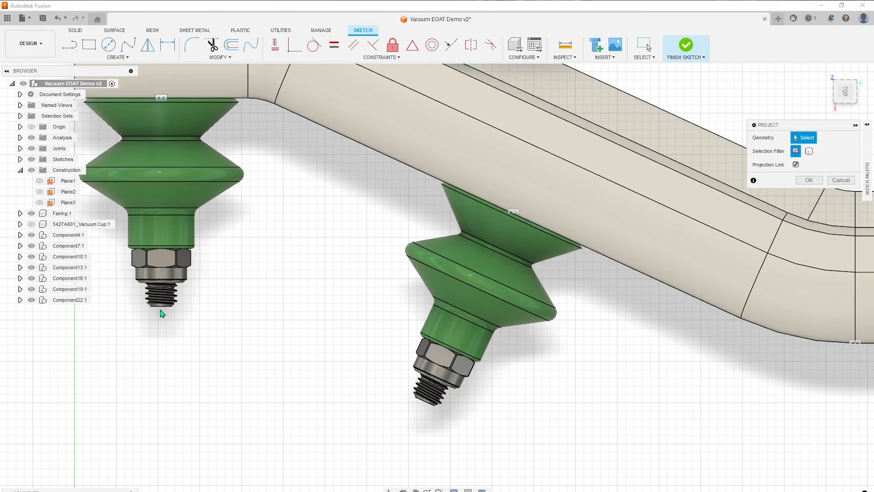
{"action": "left_click", "coordinate": [162, 307]}
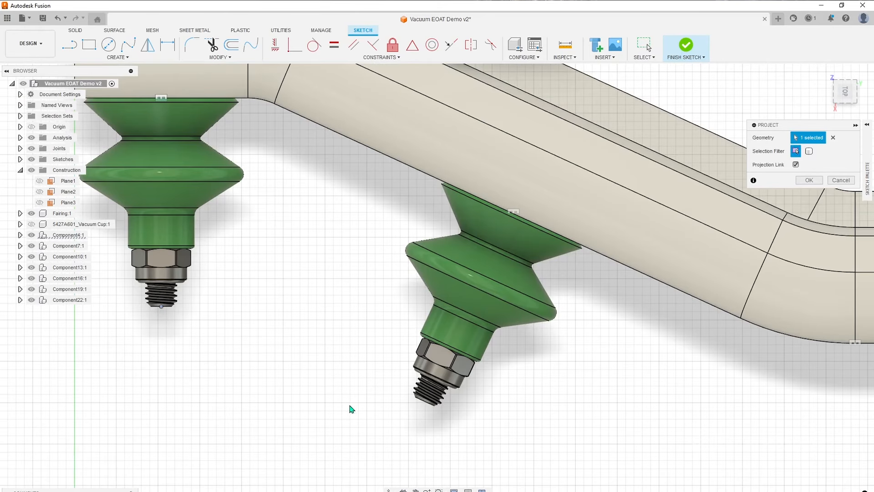
{"action": "left_click", "coordinate": [423, 406]}
{"action": "middle_click_drag", "start_coordinate": [668, 439], "coordinate": [184, 341]}
{"action": "scroll", "coordinate": [564, 463], "scroll_direction": "up", "scroll_amount": 2}
{"action": "left_click", "coordinate": [567, 463]}
{"action": "middle_click_drag", "start_coordinate": [691, 456], "coordinate": [159, 372]}
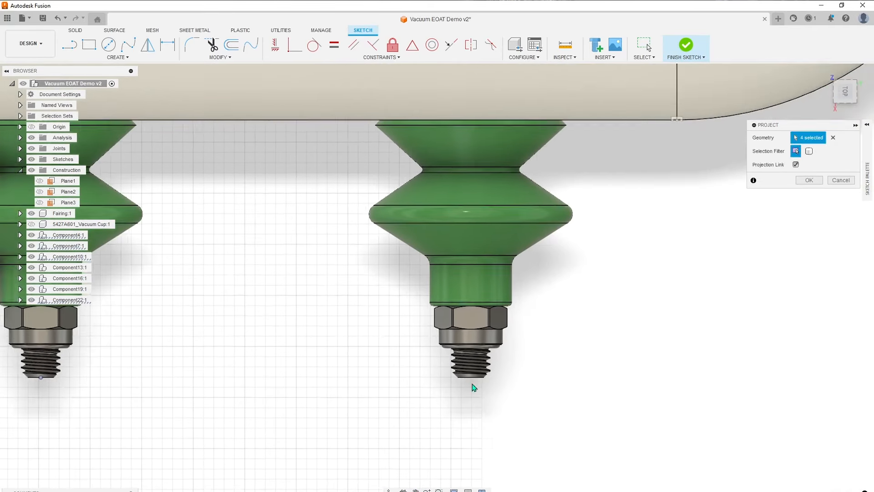
{"action": "left_click", "coordinate": [470, 377]}
Project the stud tips of the two cups on the fairing's far angled section and accept the projection
{"action": "middle_click_drag", "start_coordinate": [774, 318], "coordinate": [308, 437]}
{"action": "scroll", "coordinate": [474, 319], "scroll_direction": "up", "scroll_amount": 4}
{"action": "left_click", "coordinate": [453, 318]}
{"action": "middle_click_drag", "start_coordinate": [459, 327], "coordinate": [528, 219], "text": "shift"}
{"action": "left_click", "coordinate": [441, 326]}
{"action": "scroll", "coordinate": [458, 337], "scroll_direction": "down", "scroll_amount": 2}
{"action": "left_click", "coordinate": [529, 219]}
{"action": "scroll", "coordinate": [432, 340], "scroll_direction": "down", "scroll_amount": 2}
{"action": "middle_click_drag", "start_coordinate": [432, 340], "coordinate": [614, 275]}
{"action": "key", "text": "Return"}
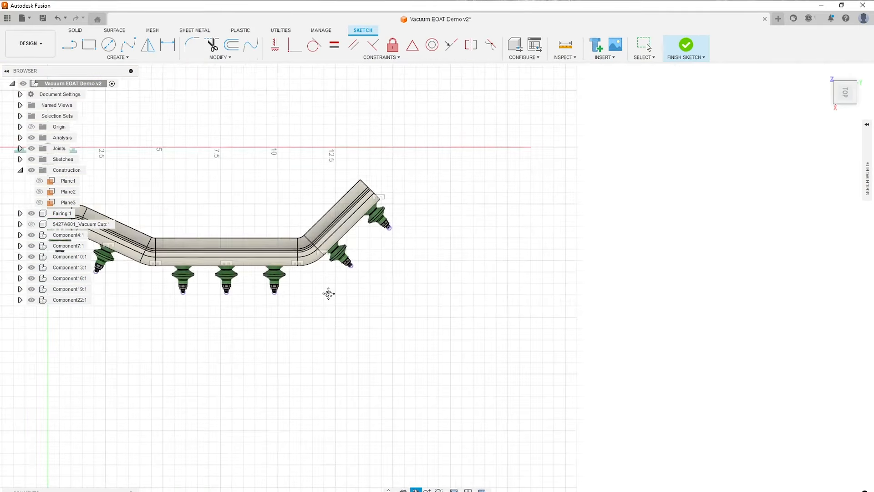
Place sketch points at the projected stud tips, working from the first cups through the middle section
{"action": "middle_click_drag", "start_coordinate": [407, 210], "coordinate": [417, 213]}
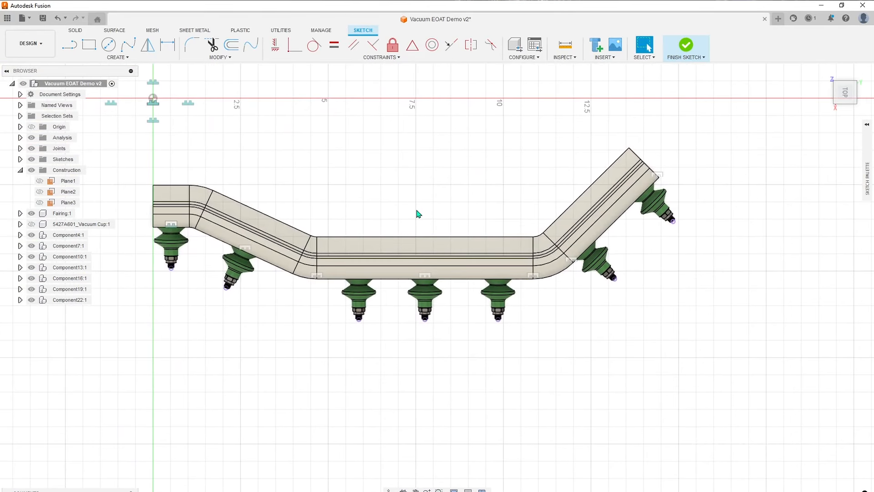
{"action": "left_click", "coordinate": [120, 57]}
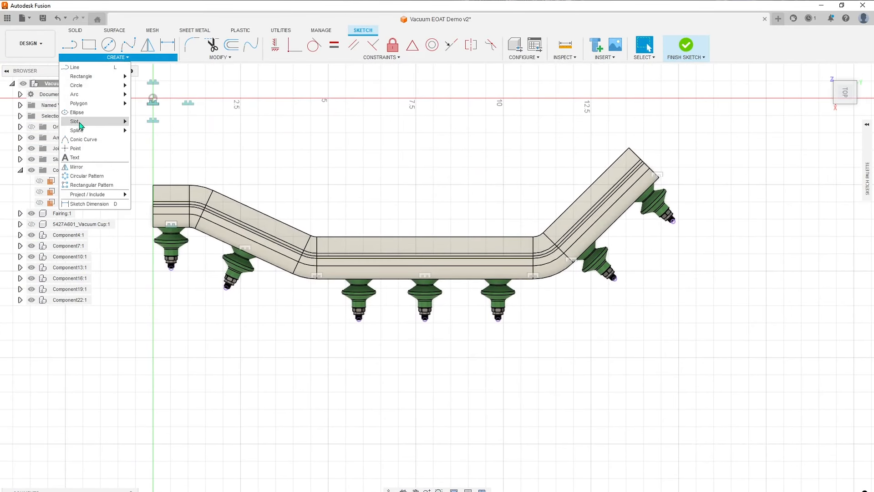
{"action": "left_click", "coordinate": [76, 148]}
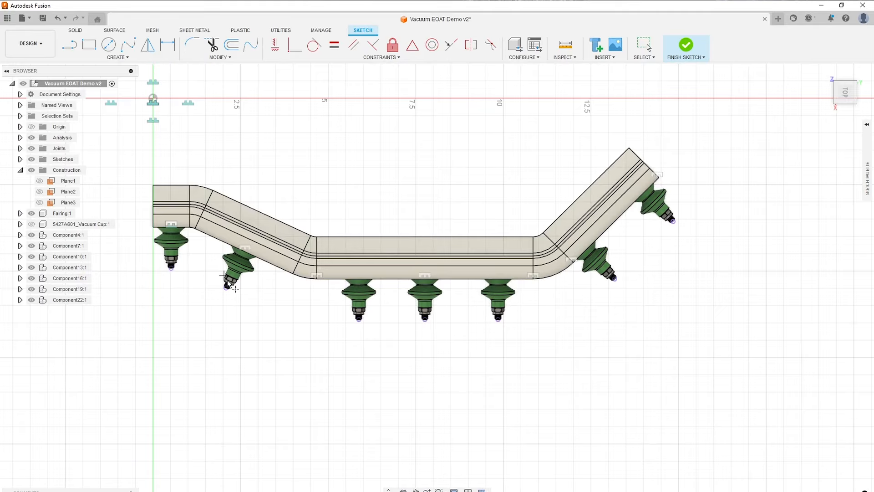
{"action": "scroll", "coordinate": [204, 256], "scroll_direction": "up", "scroll_amount": 15}
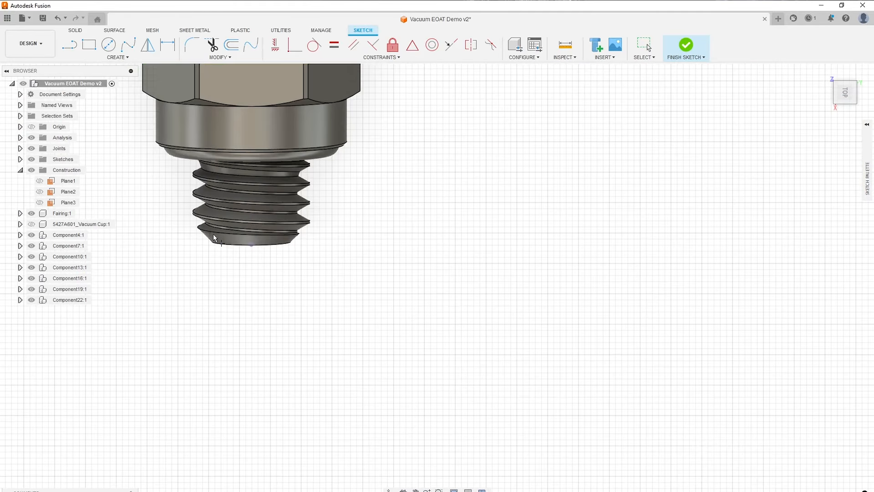
{"action": "middle_click_drag", "start_coordinate": [509, 291], "coordinate": [115, 177]}
{"action": "scroll", "coordinate": [115, 178], "scroll_direction": "down", "scroll_amount": 5}
{"action": "scroll", "coordinate": [455, 292], "scroll_direction": "up", "scroll_amount": 4}
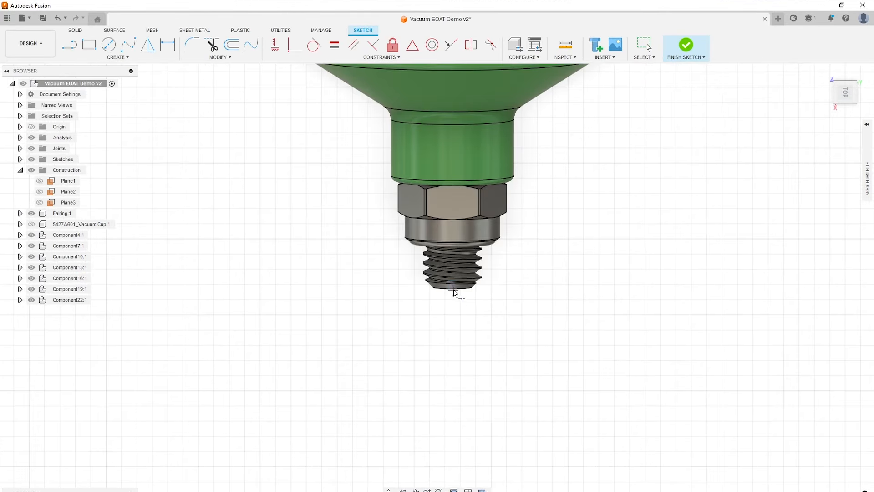
{"action": "left_click", "coordinate": [430, 235]}
Place sketch points at the stud tips of the two cups on the far angled section and end the Point command
{"action": "scroll", "coordinate": [430, 235], "scroll_direction": "down", "scroll_amount": 5}
{"action": "middle_click_drag", "start_coordinate": [783, 173], "coordinate": [284, 309]}
{"action": "scroll", "coordinate": [365, 252], "scroll_direction": "up", "scroll_amount": 4}
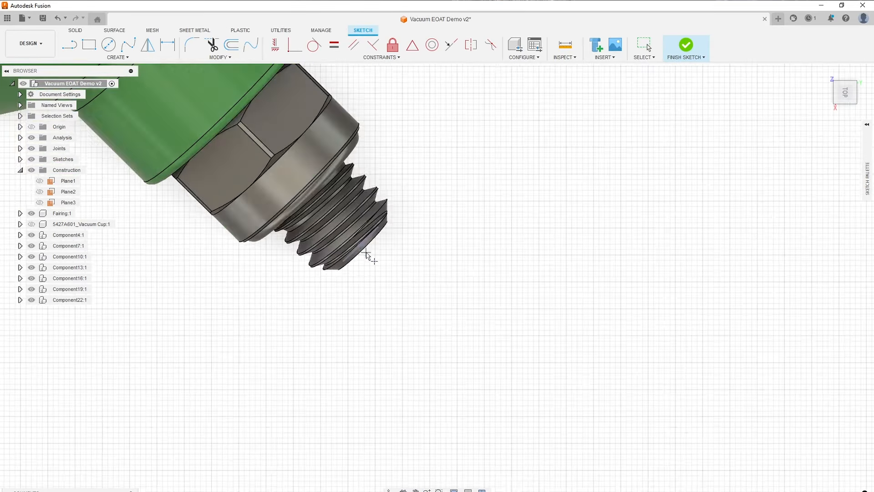
{"action": "left_click", "coordinate": [365, 252]}
{"action": "scroll", "coordinate": [365, 252], "scroll_direction": "down", "scroll_amount": 3}
{"action": "middle_click_drag", "start_coordinate": [214, 465], "coordinate": [354, 329]}
{"action": "scroll", "coordinate": [365, 327], "scroll_direction": "down", "scroll_amount": 10}
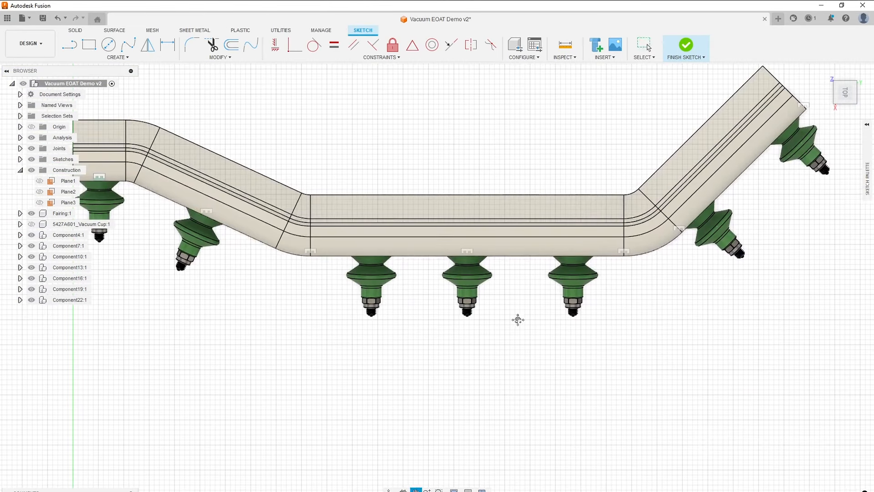
{"action": "key", "text": "Escape"}
{"action": "scroll", "coordinate": [461, 307], "scroll_direction": "down", "scroll_amount": 1}
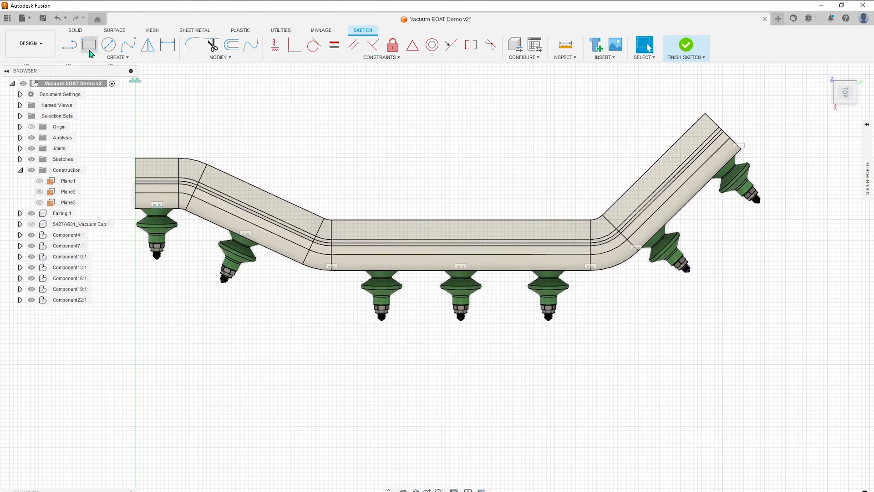
Draw lines outward from the first two cups' stud tips, the first vertical and about 0.45 in long
{"action": "left_click", "coordinate": [107, 58]}
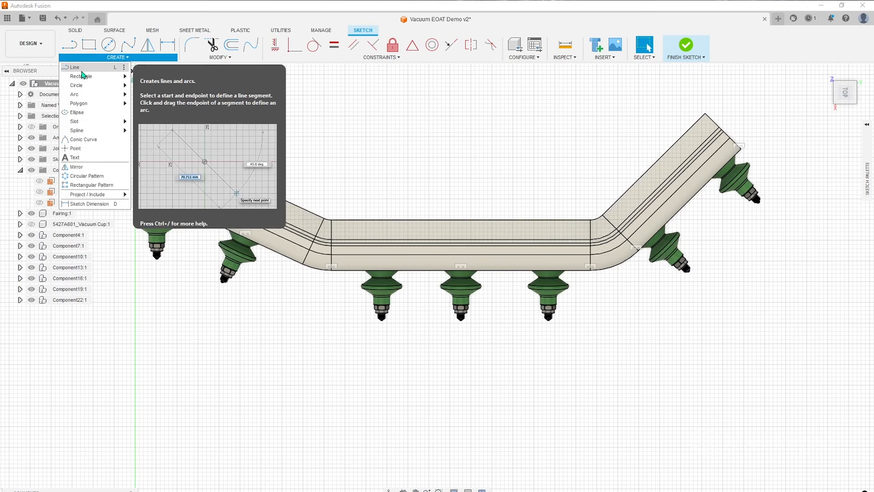
{"action": "left_click", "coordinate": [82, 68]}
{"action": "scroll", "coordinate": [154, 269], "scroll_direction": "up", "scroll_amount": 4}
{"action": "left_click", "coordinate": [164, 242]}
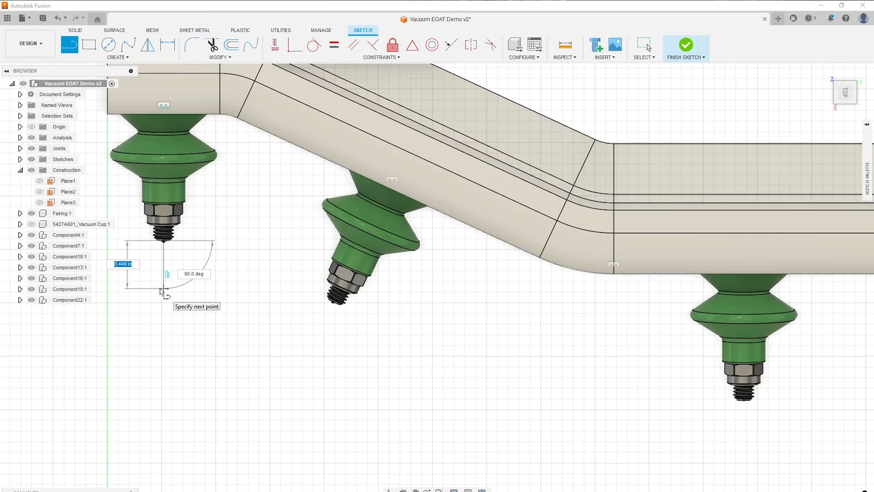
{"action": "double_click", "coordinate": [164, 288]}
{"action": "left_click", "coordinate": [335, 302]}
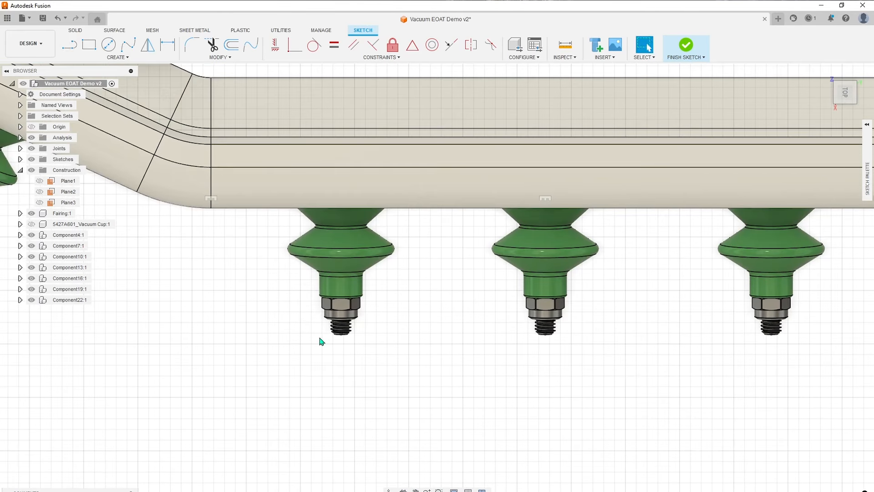
Draw lines outward from the stud tips of the three middle cups and the two cups on the far angled section
{"action": "key", "text": "l"}
{"action": "left_click", "coordinate": [334, 331]}
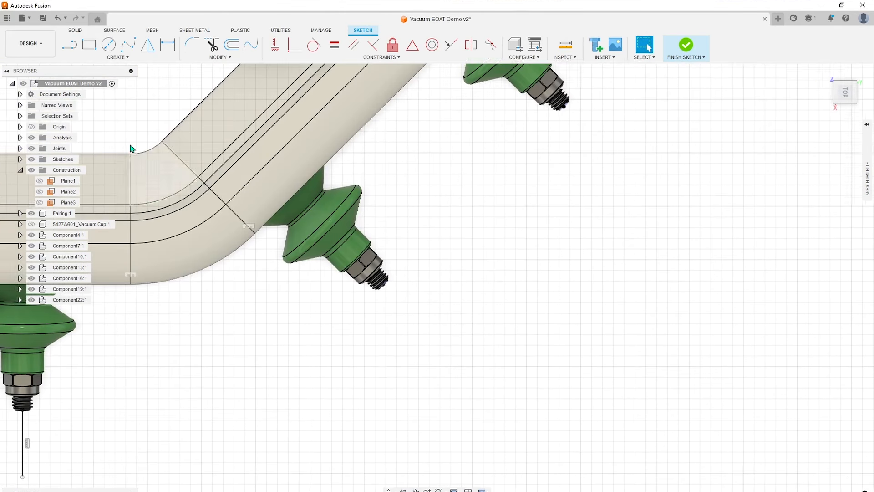
{"action": "left_click", "coordinate": [364, 278]}
{"action": "double_click", "coordinate": [422, 335]}
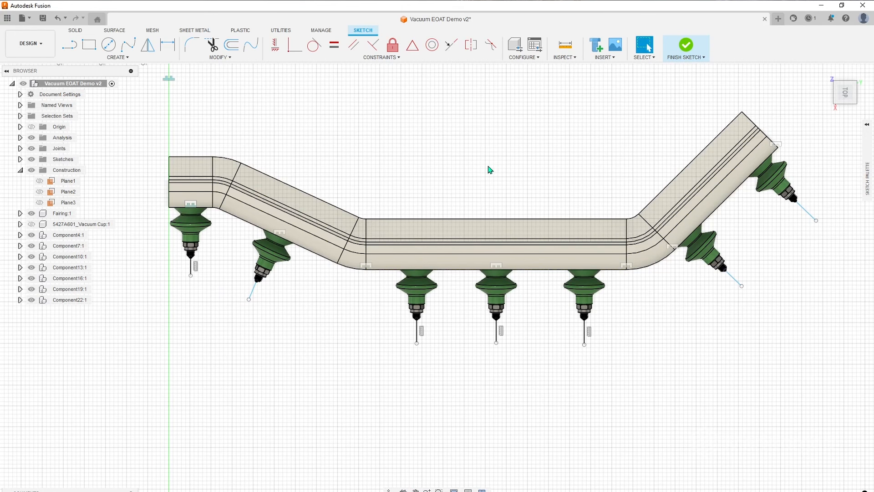
Dimension the reference line below the first cup's stud to 0.5 in
{"action": "left_click", "coordinate": [118, 57]}
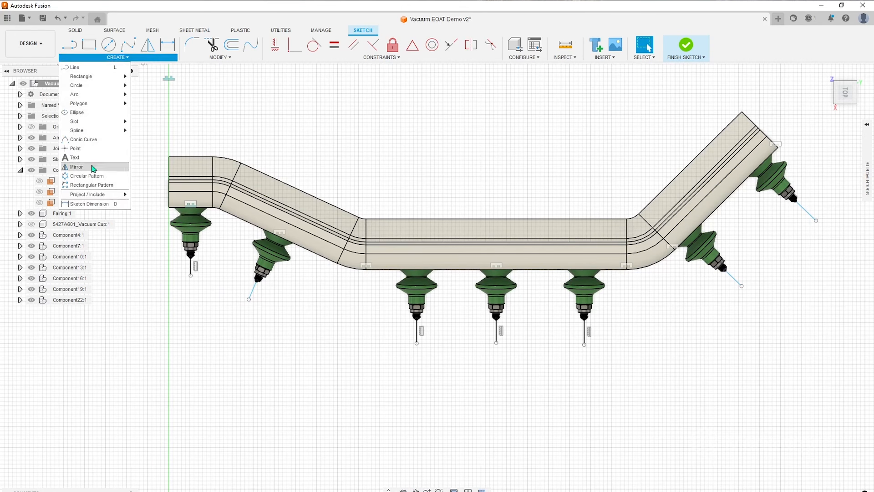
{"action": "left_click", "coordinate": [86, 206]}
{"action": "left_click", "coordinate": [191, 268]}
{"action": "left_click", "coordinate": [165, 267]}
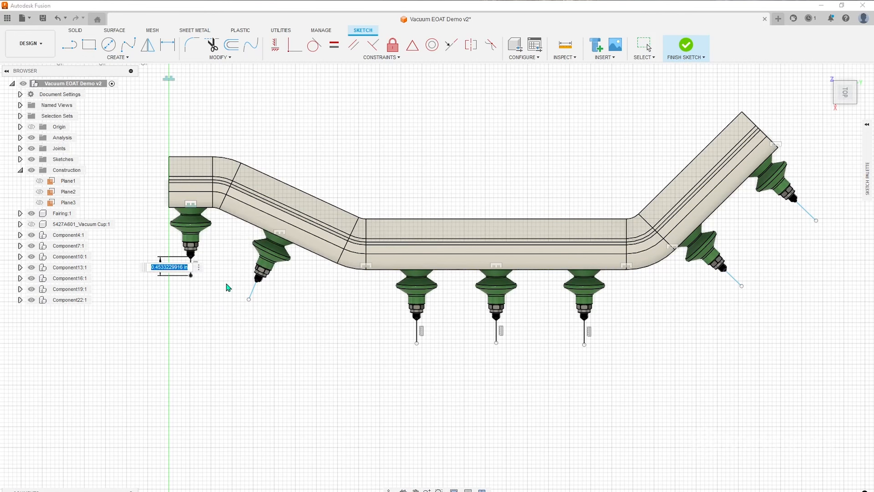
{"action": "type", "text": "0.5"}
{"action": "key", "text": "Return"}
{"action": "middle_click_drag", "start_coordinate": [341, 329], "coordinate": [317, 334]}
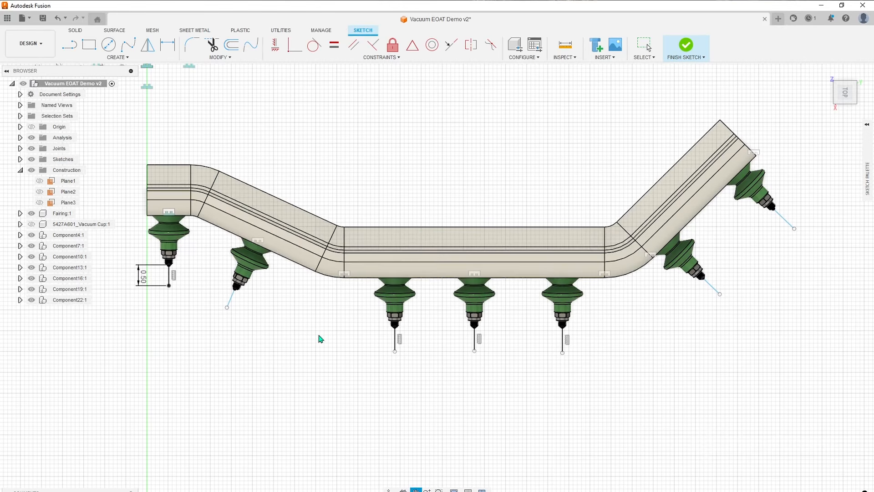
Apply the Equal constraint between the first cup's 0.50 line and the stud lines of the other cups
{"action": "left_click", "coordinate": [334, 45]}
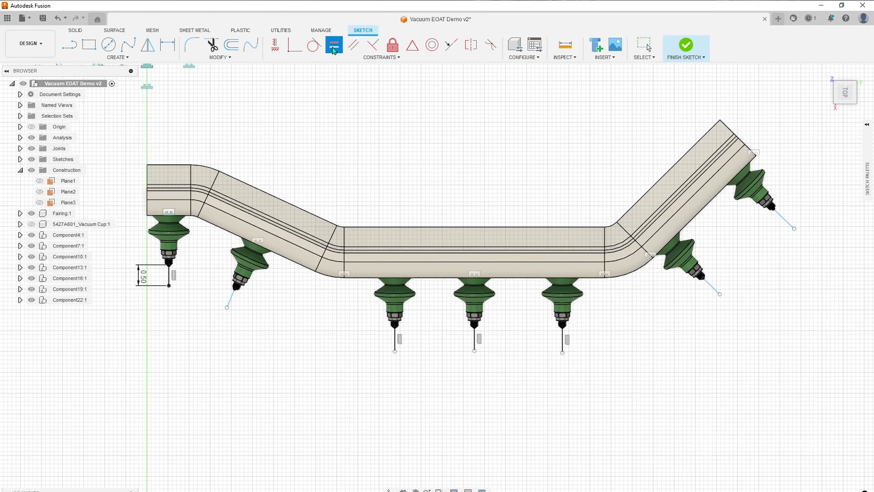
{"action": "left_click", "coordinate": [168, 276]}
{"action": "left_click", "coordinate": [231, 297]}
{"action": "left_click", "coordinate": [475, 339]}
{"action": "left_click", "coordinate": [564, 339]}
{"action": "left_click", "coordinate": [713, 287]}
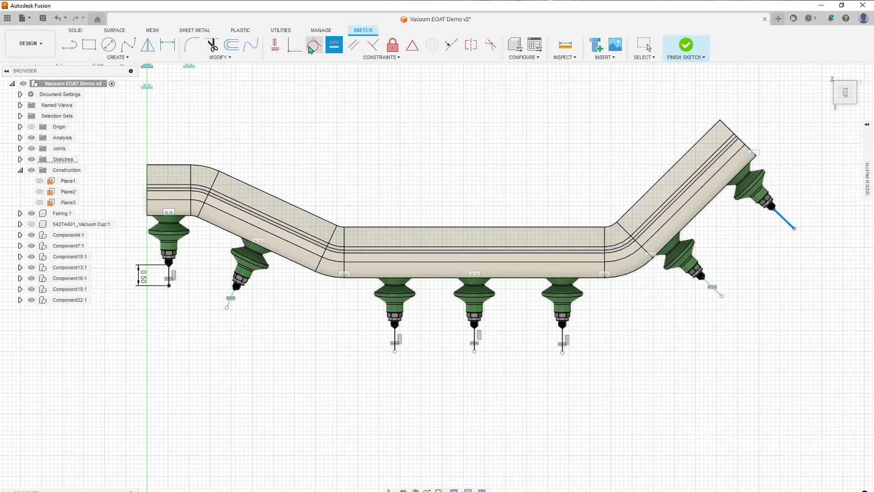
{"action": "left_click", "coordinate": [333, 44]}
Draw a connected line path through the outer ends of the stud lines, from the first cup across the middle section to the far angled section
{"action": "middle_click_drag", "start_coordinate": [326, 345], "coordinate": [312, 307]}
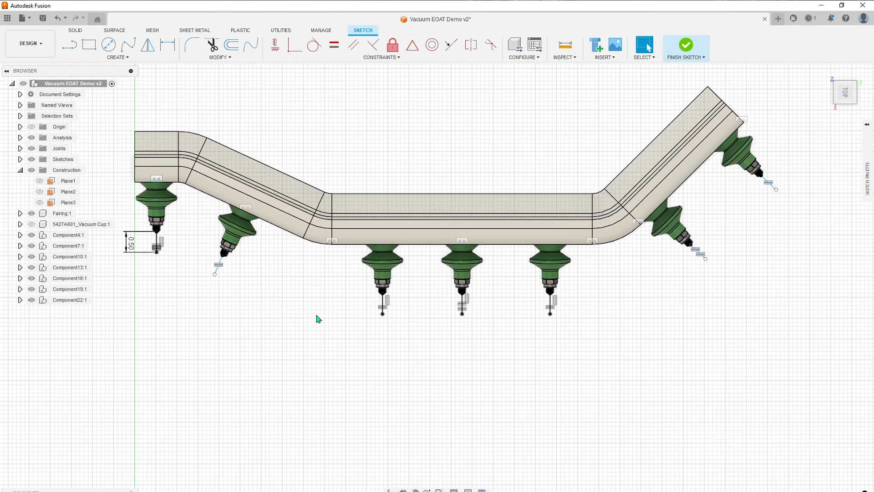
{"action": "middle_click_drag", "start_coordinate": [319, 318], "coordinate": [335, 343]}
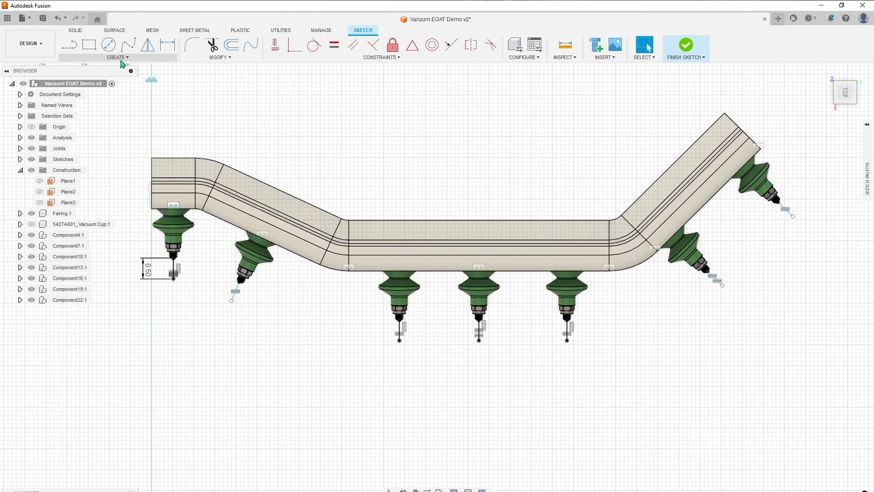
{"action": "left_click", "coordinate": [122, 63]}
{"action": "left_click", "coordinate": [80, 71]}
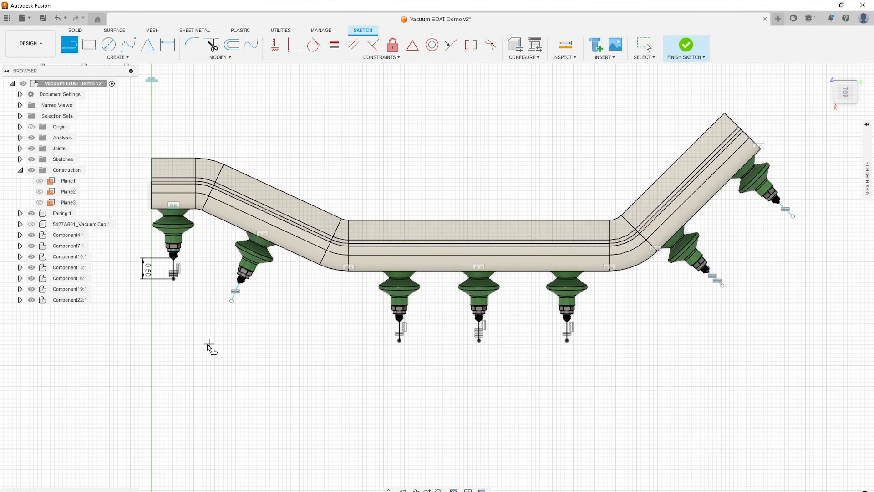
{"action": "scroll", "coordinate": [171, 320], "scroll_direction": "up", "scroll_amount": 1}
{"action": "left_click", "coordinate": [232, 300]}
{"action": "left_click", "coordinate": [279, 383]}
{"action": "left_click", "coordinate": [397, 383]}
{"action": "left_click", "coordinate": [485, 382]}
{"action": "left_click", "coordinate": [583, 382]}
{"action": "left_click", "coordinate": [640, 383]}
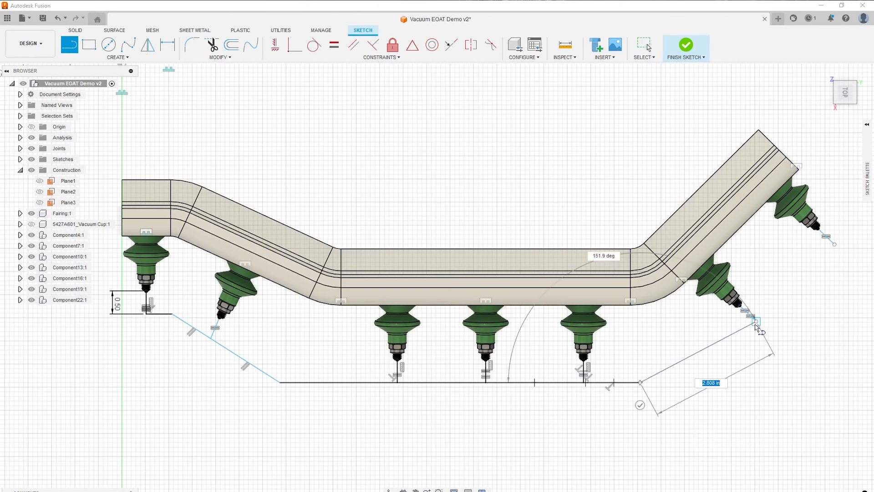
{"action": "left_click", "coordinate": [757, 321]}
{"action": "left_click", "coordinate": [834, 245]}
{"action": "key", "text": "Escape"}
Extend the path's middle horizontal line, round the path's corners with tangent arcs, and finish the sketch
{"action": "left_click_drag", "start_coordinate": [640, 382], "coordinate": [694, 382]}
{"action": "left_click", "coordinate": [118, 57]}
{"action": "left_click", "coordinate": [151, 115]}
{"action": "left_click", "coordinate": [338, 382]}
{"action": "key", "text": "Escape"}
{"action": "middle_click_drag", "start_coordinate": [338, 383], "coordinate": [140, 372]}
{"action": "left_click", "coordinate": [118, 57]}
{"action": "mouse_move", "coordinate": [105, 94]}
{"action": "left_click", "coordinate": [150, 115]}
{"action": "left_click", "coordinate": [559, 310]}
{"action": "left_click", "coordinate": [448, 372]}
{"action": "key", "text": "Escape"}
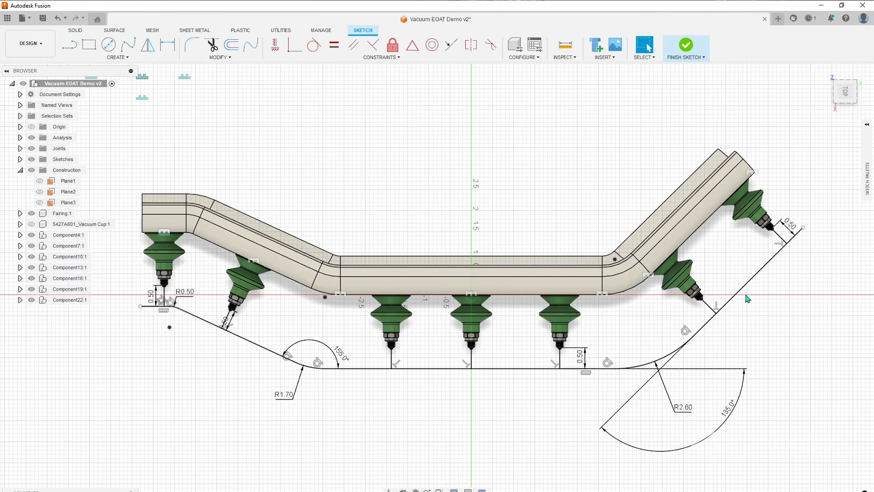
{"action": "left_click", "coordinate": [687, 45]}
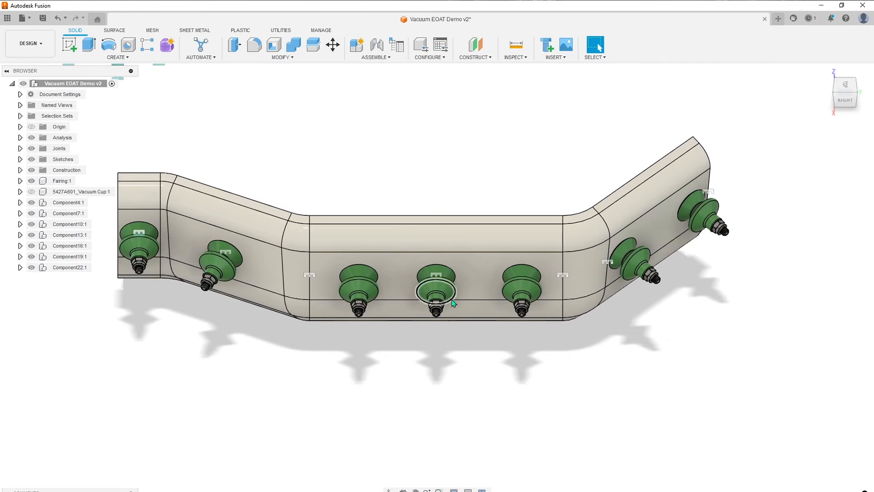
Create an offset plane at 0.00 in on the flat ring face around the first cup's threaded stud
{"action": "left_click", "coordinate": [475, 57]}
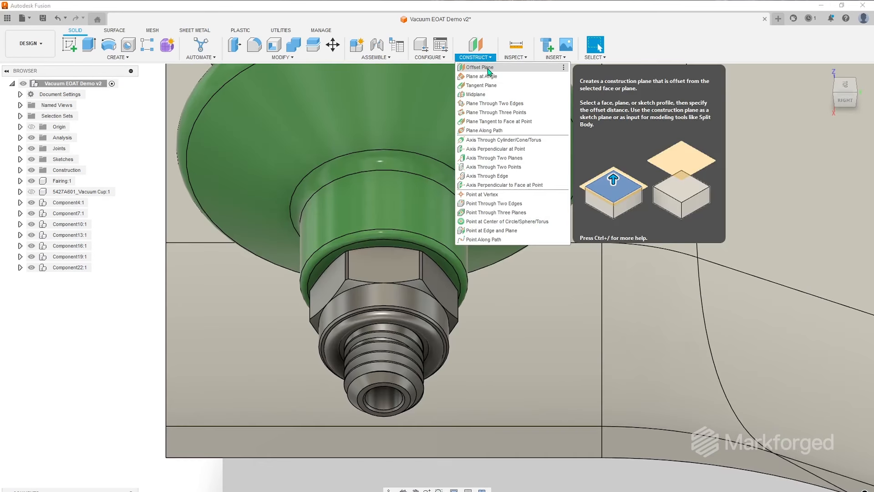
{"action": "left_click", "coordinate": [482, 68]}
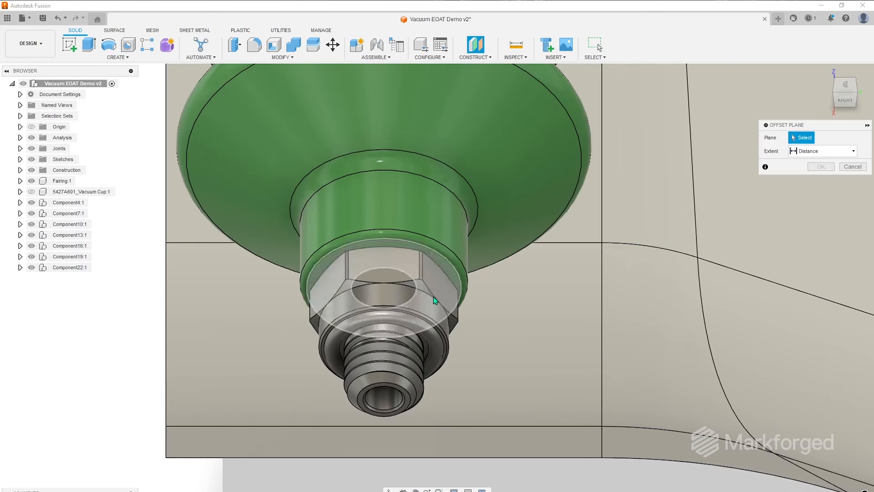
{"action": "scroll", "coordinate": [446, 313], "scroll_direction": "up", "scroll_amount": 5}
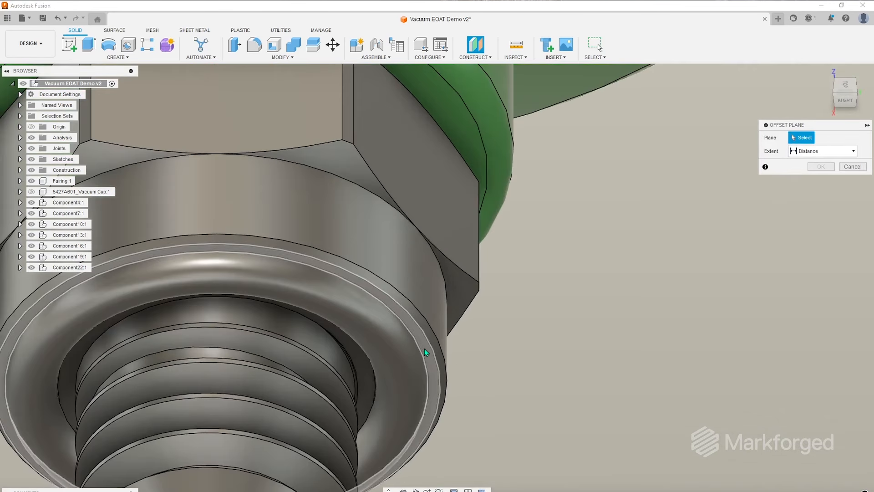
{"action": "left_click", "coordinate": [426, 352]}
{"action": "scroll", "coordinate": [426, 352], "scroll_direction": "down", "scroll_amount": 8}
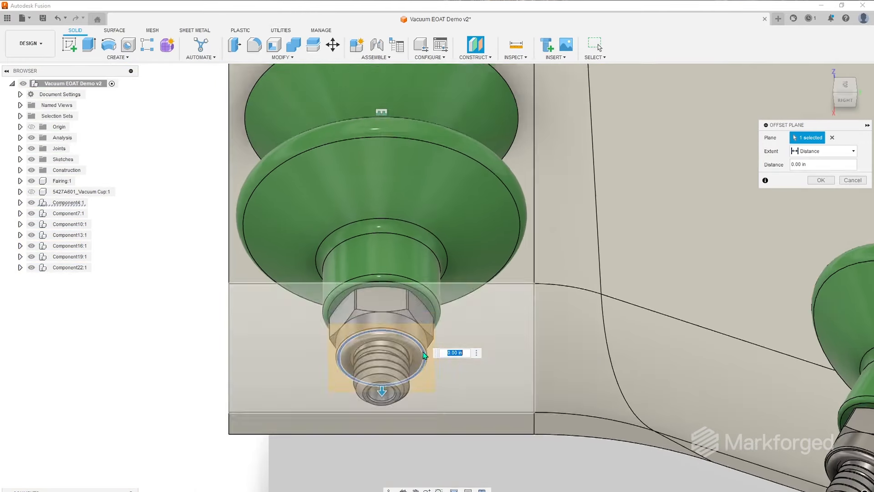
{"action": "scroll", "coordinate": [559, 336], "scroll_direction": "down", "scroll_amount": 5}
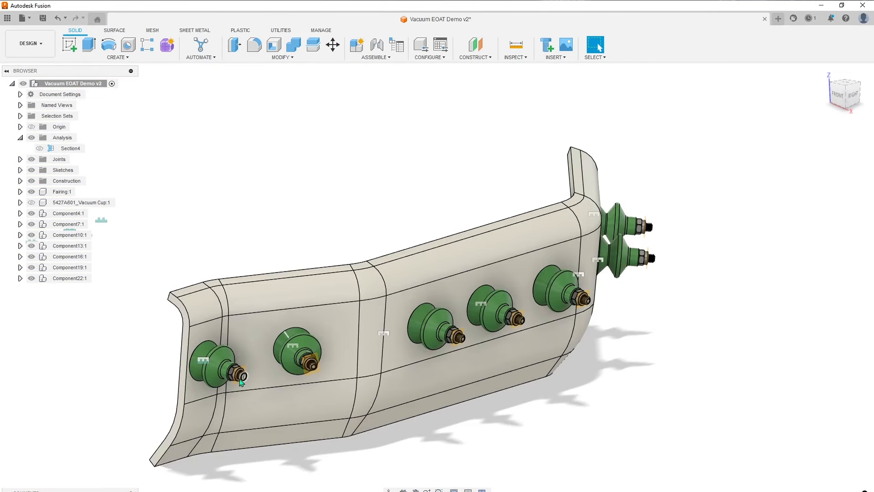
Start a sketch on the construction plane at the first cup's stud
{"action": "scroll", "coordinate": [241, 381], "scroll_direction": "up", "scroll_amount": 3}
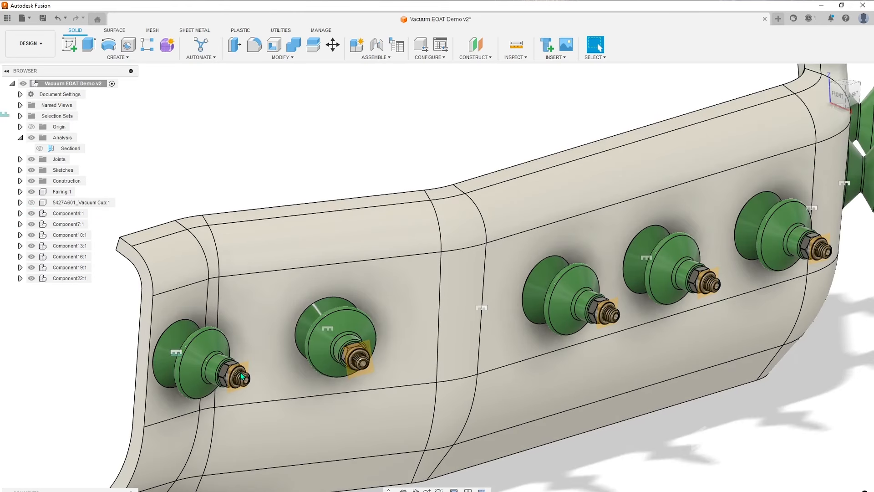
{"action": "scroll", "coordinate": [242, 376], "scroll_direction": "down", "scroll_amount": 2}
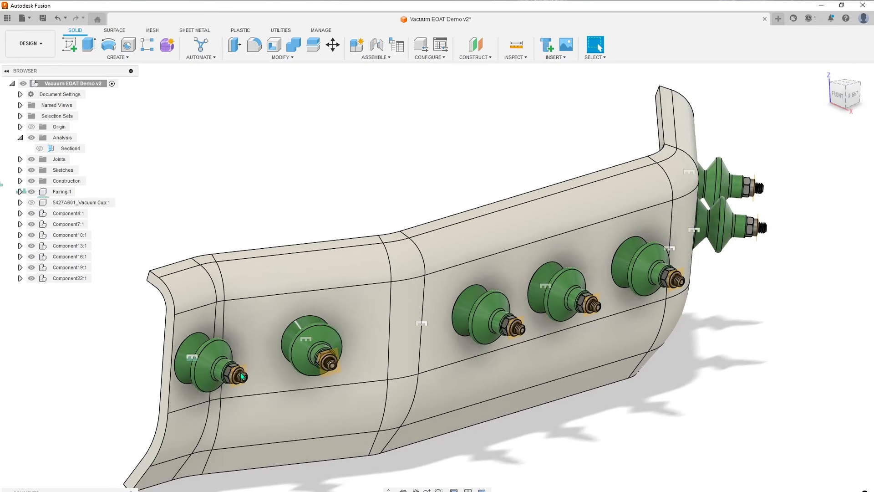
{"action": "left_click", "coordinate": [116, 58]}
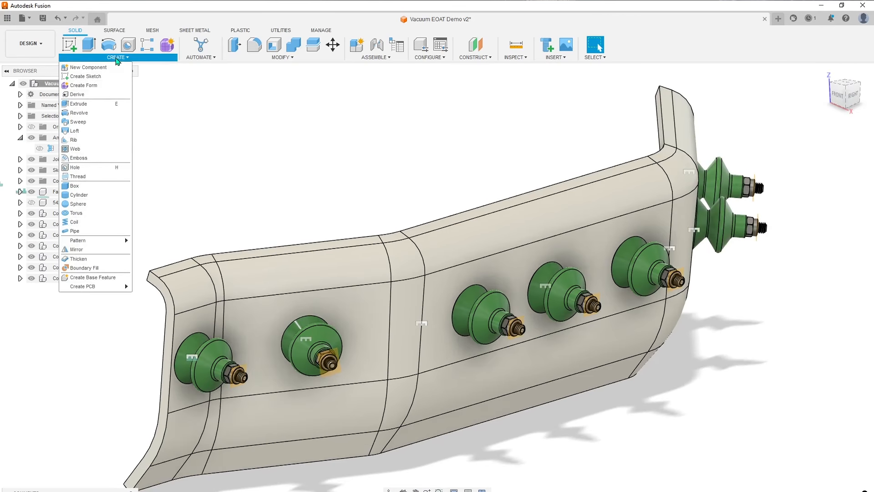
{"action": "left_click", "coordinate": [86, 76]}
{"action": "left_click", "coordinate": [246, 391]}
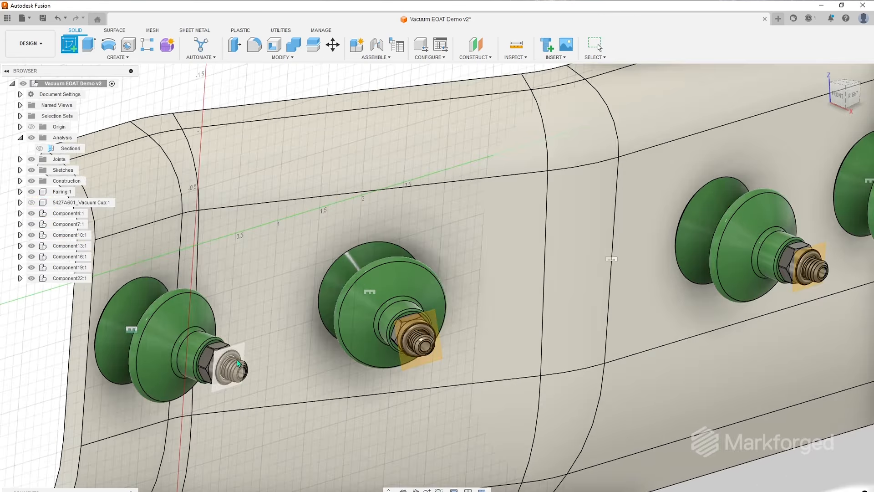
{"action": "left_click", "coordinate": [240, 352]}
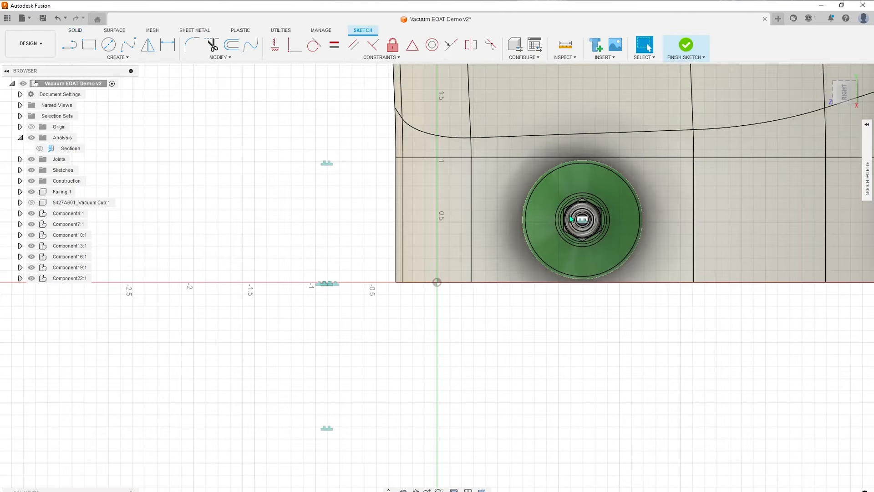
Project the circular bore edge of the first cup's stud into the sketch with the projection link enabled
{"action": "scroll", "coordinate": [612, 208], "scroll_direction": "up", "scroll_amount": 5}
{"action": "middle_click_drag", "start_coordinate": [605, 209], "coordinate": [446, 269]}
{"action": "scroll", "coordinate": [430, 266], "scroll_direction": "up", "scroll_amount": 1}
{"action": "scroll", "coordinate": [430, 262], "scroll_direction": "up", "scroll_amount": 3}
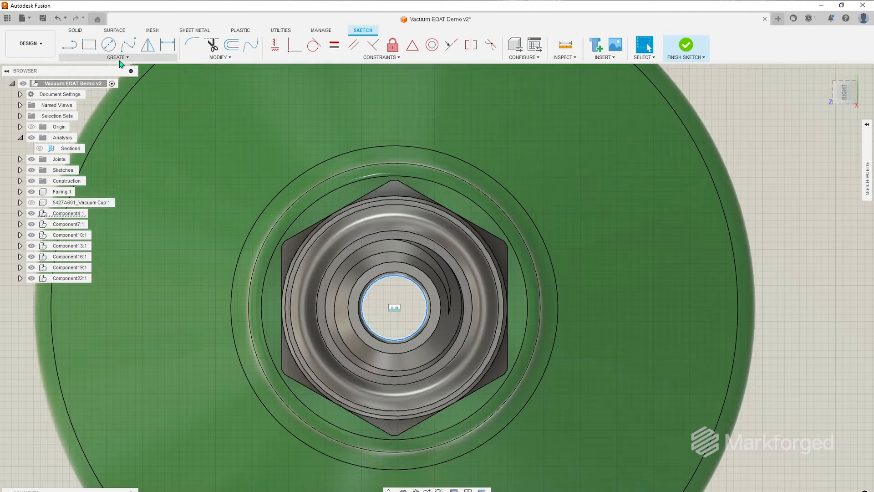
{"action": "left_click", "coordinate": [119, 59]}
{"action": "mouse_move", "coordinate": [92, 195]}
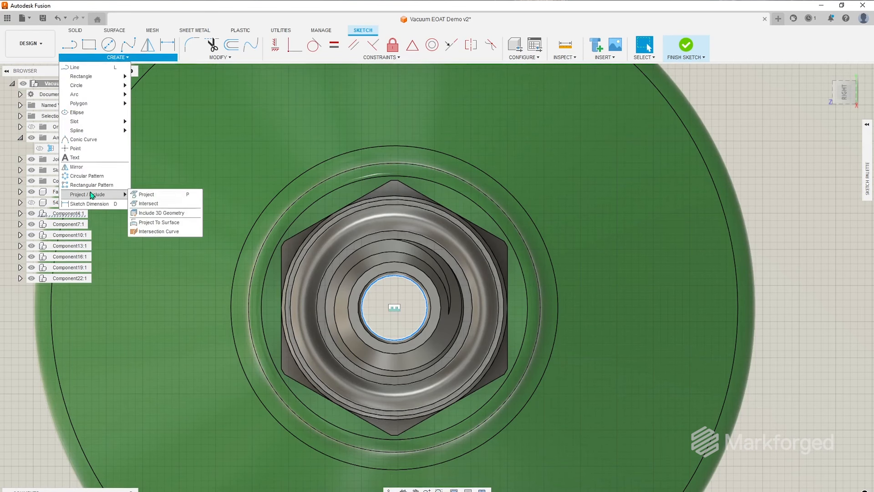
{"action": "left_click", "coordinate": [142, 194]}
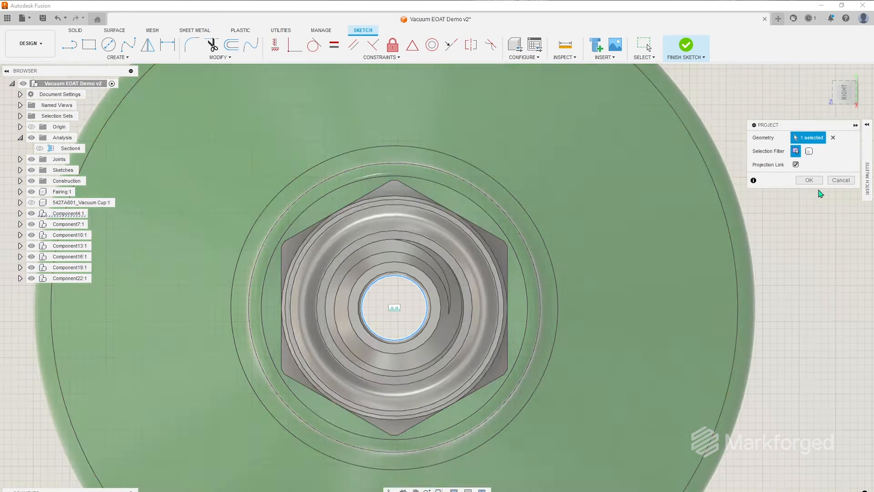
{"action": "left_click", "coordinate": [818, 183]}
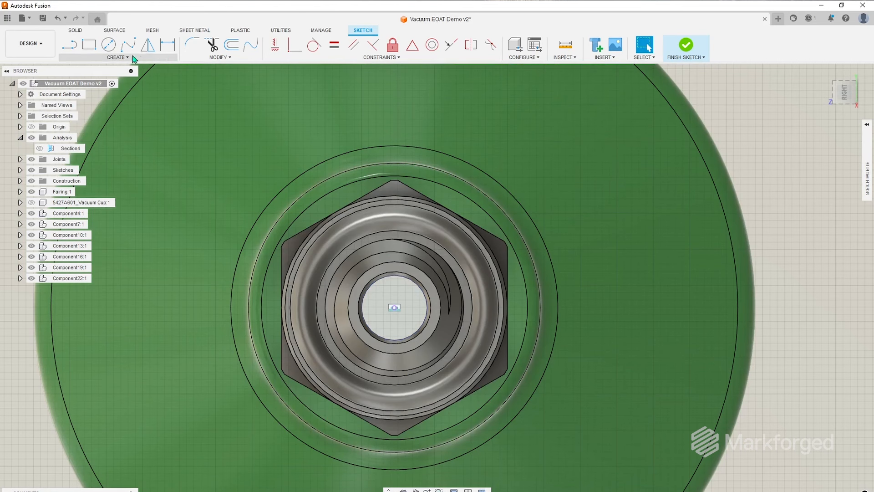
Draw a circle centered on the projected bore and dimension its diameter to 0.375 in
{"action": "left_click", "coordinate": [107, 49]}
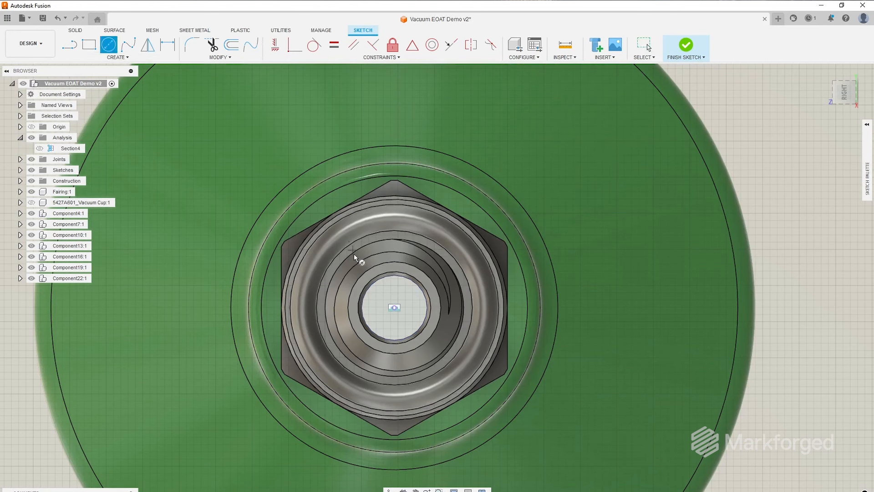
{"action": "left_click", "coordinate": [395, 308]}
{"action": "left_click", "coordinate": [572, 155]}
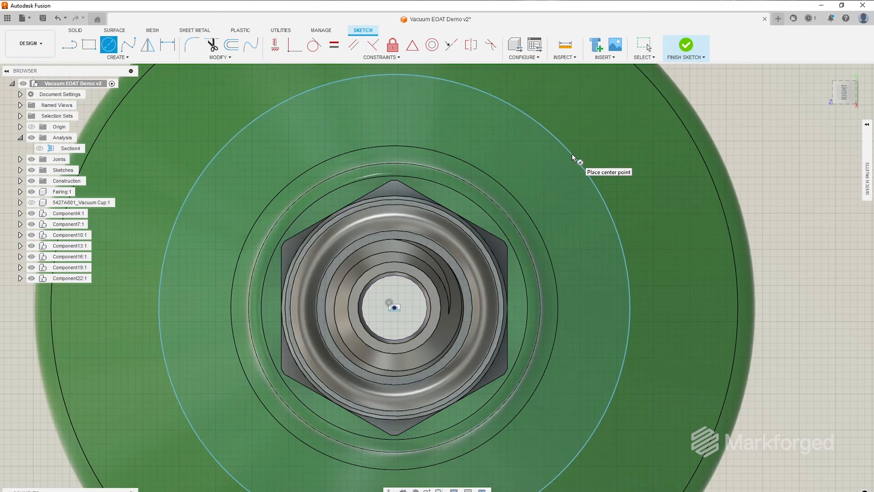
{"action": "key", "text": "d"}
{"action": "left_click", "coordinate": [705, 220]}
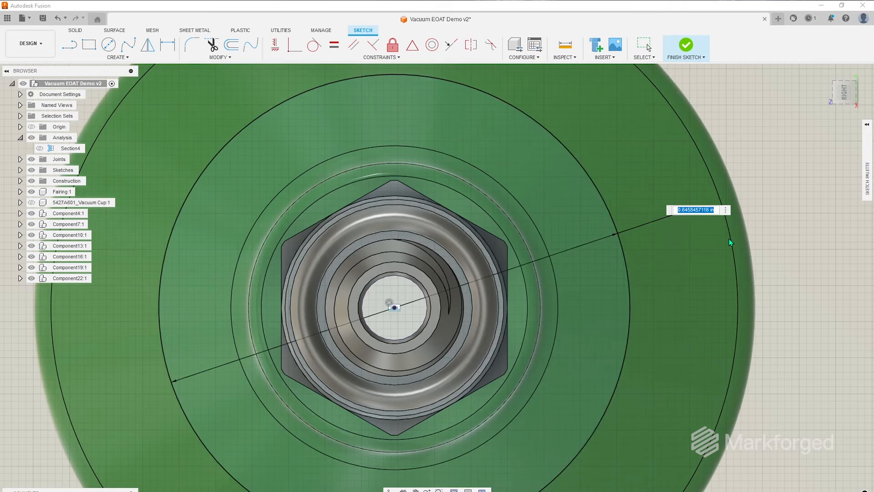
{"action": "type", "text": "0.375"}
{"action": "key", "text": "Return"}
Draw a vertical line upward from the circle's center and dimension it to 0.05 in
{"action": "scroll", "coordinate": [406, 345], "scroll_direction": "up", "scroll_amount": 2}
{"action": "key", "text": "l"}
{"action": "left_click", "coordinate": [390, 293]}
{"action": "left_click", "coordinate": [390, 256]}
{"action": "key", "text": "d"}
{"action": "left_click", "coordinate": [390, 275]}
{"action": "left_click", "coordinate": [212, 269]}
{"action": "type", "text": "0.05"}
{"action": "key", "text": "Return"}
Draw a horizontal line from the center and a diamond around the center that passes through the vertical line's tip
{"action": "scroll", "coordinate": [386, 239], "scroll_direction": "up", "scroll_amount": 1}
{"action": "key", "text": "l"}
{"action": "left_click", "coordinate": [391, 306]}
{"action": "left_click", "coordinate": [391, 307]}
{"action": "left_click", "coordinate": [351, 306]}
{"action": "left_click", "coordinate": [391, 246]}
{"action": "left_click", "coordinate": [434, 307]}
{"action": "left_click", "coordinate": [391, 352]}
{"action": "left_click", "coordinate": [350, 306]}
{"action": "key", "text": "Escape"}
Dimension the horizontal line from the center to the diamond's side corner to 0.05 in
{"action": "key", "text": "d"}
{"action": "left_click", "coordinate": [370, 306]}
{"action": "left_click", "coordinate": [367, 399]}
{"action": "type", "text": "0.05"}
{"action": "key", "text": "Return"}
{"action": "key", "text": "Escape"}
Apply the Equal constraint to the lines running from the center to the diamond's corners
{"action": "left_click", "coordinate": [391, 324]}
{"action": "left_click", "coordinate": [366, 306], "text": "shift"}
{"action": "left_click", "coordinate": [411, 308], "text": "shift"}
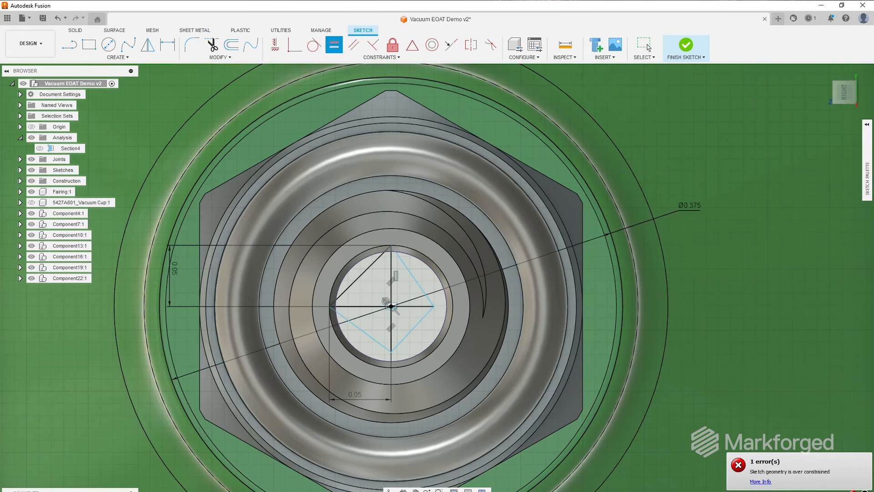
{"action": "left_click", "coordinate": [334, 44]}
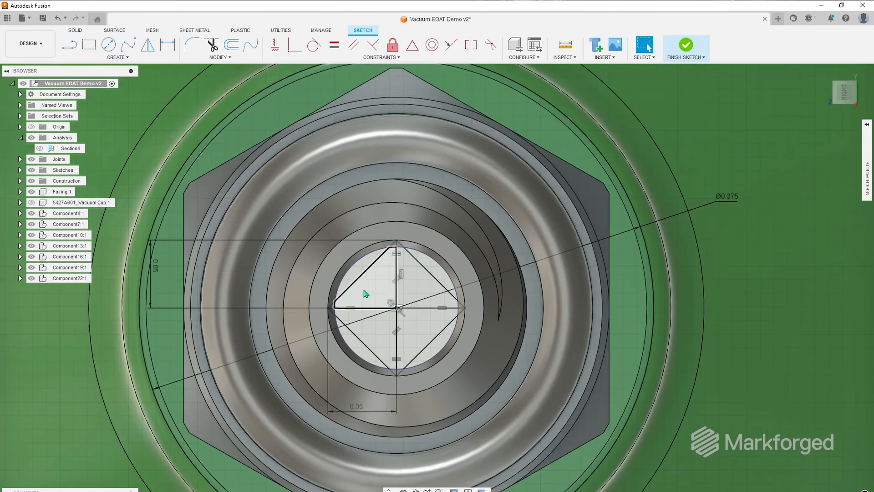
Check the diamond inside the 0.375 in circle and finish the sketch
{"action": "scroll", "coordinate": [368, 294], "scroll_direction": "up", "scroll_amount": 2}
{"action": "middle_click_drag", "start_coordinate": [427, 279], "coordinate": [434, 257]}
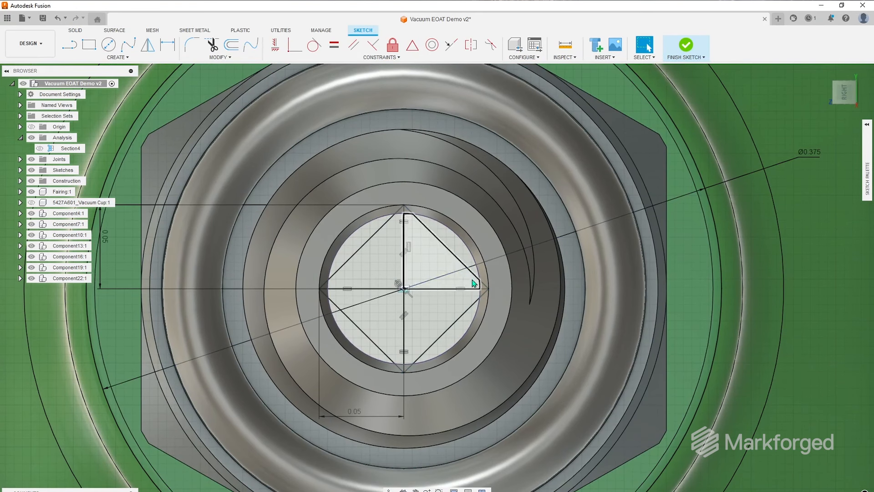
{"action": "scroll", "coordinate": [450, 289], "scroll_direction": "down", "scroll_amount": 2}
{"action": "scroll", "coordinate": [449, 290], "scroll_direction": "down", "scroll_amount": 3}
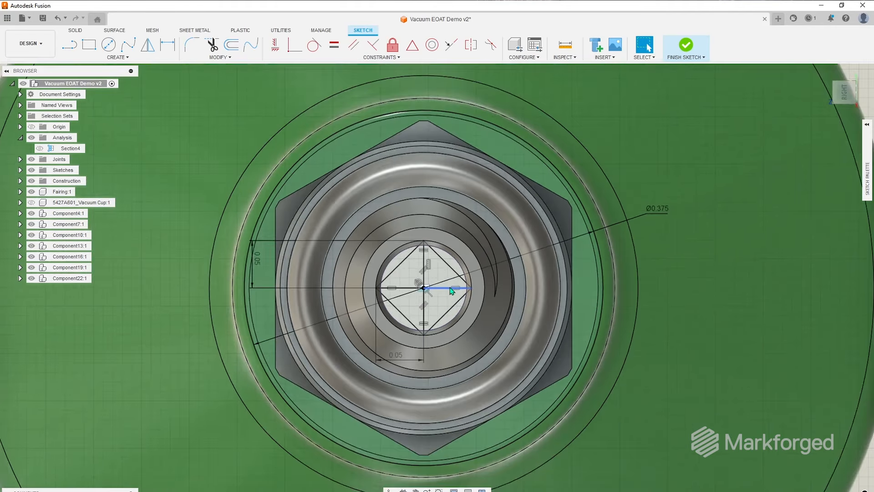
{"action": "middle_click_drag", "start_coordinate": [450, 291], "coordinate": [437, 296]}
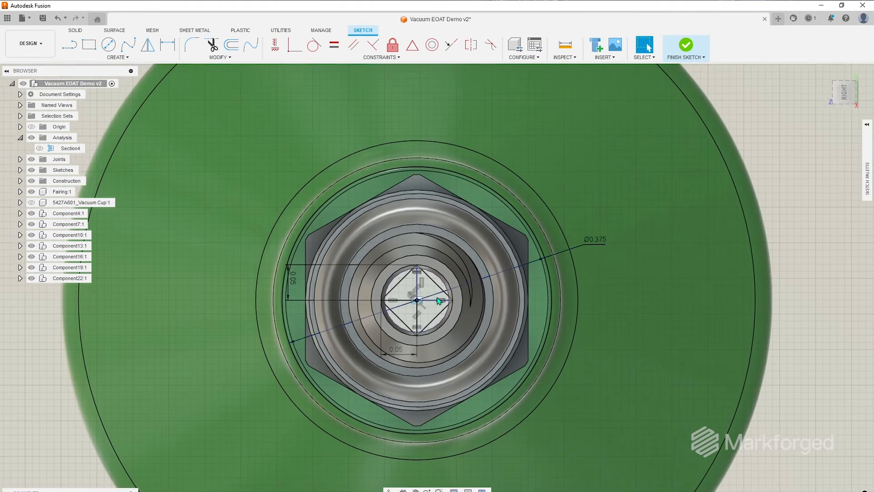
{"action": "scroll", "coordinate": [439, 298], "scroll_direction": "up", "scroll_amount": 2}
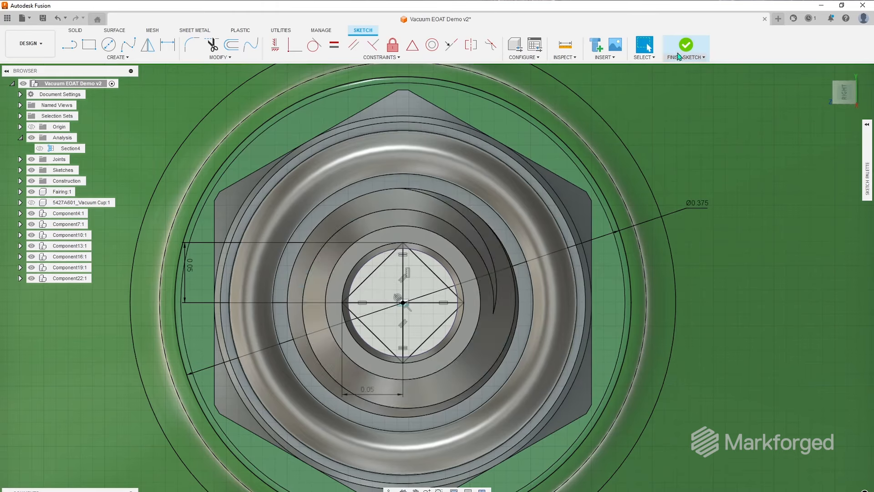
{"action": "left_click", "coordinate": [683, 46]}
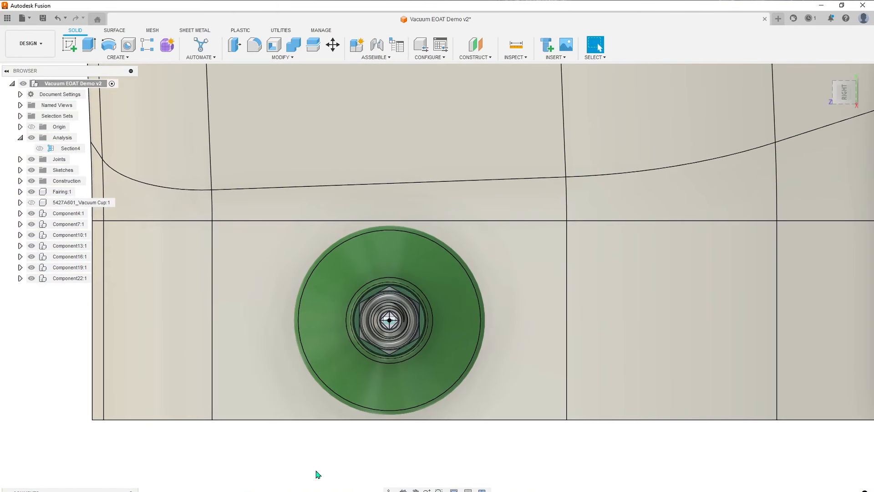
Create an offset plane at 0 in on the fairing's narrow end face beside the first vacuum cup
{"action": "scroll", "coordinate": [393, 318], "scroll_direction": "down", "scroll_amount": 5}
{"action": "scroll", "coordinate": [417, 232], "scroll_direction": "down", "scroll_amount": 2}
{"action": "middle_click_drag", "start_coordinate": [418, 186], "coordinate": [412, 415]}
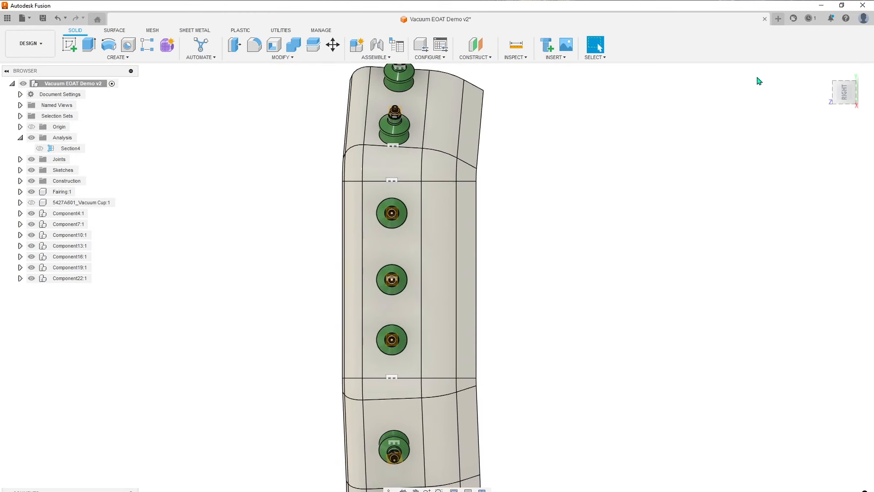
{"action": "left_click", "coordinate": [825, 74]}
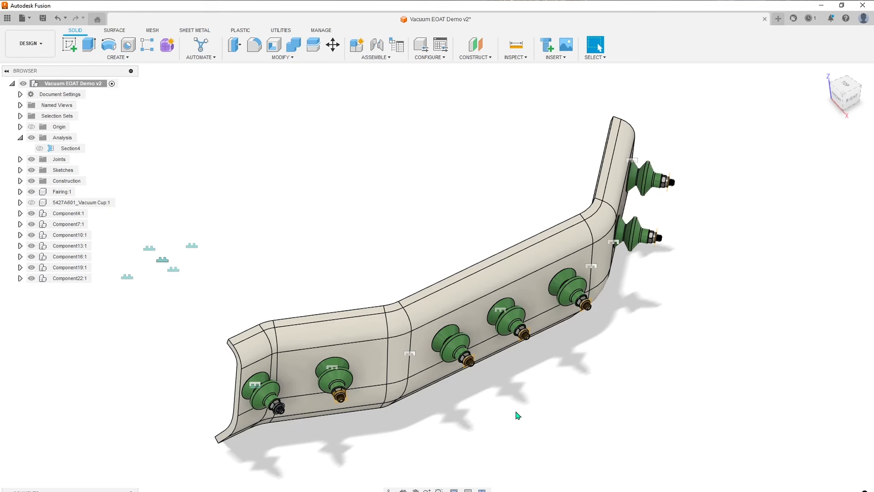
{"action": "left_click", "coordinate": [475, 57]}
{"action": "left_click", "coordinate": [478, 67]}
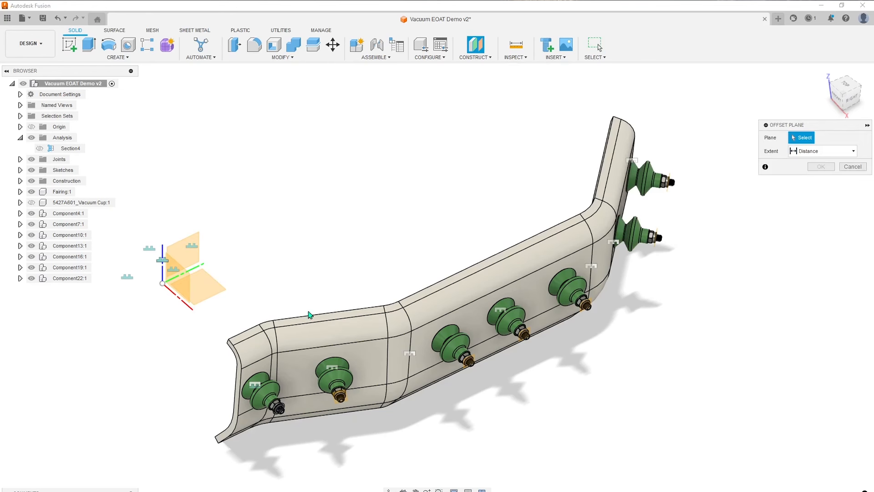
{"action": "left_click", "coordinate": [239, 397]}
{"action": "scroll", "coordinate": [239, 397], "scroll_direction": "up", "scroll_amount": 4}
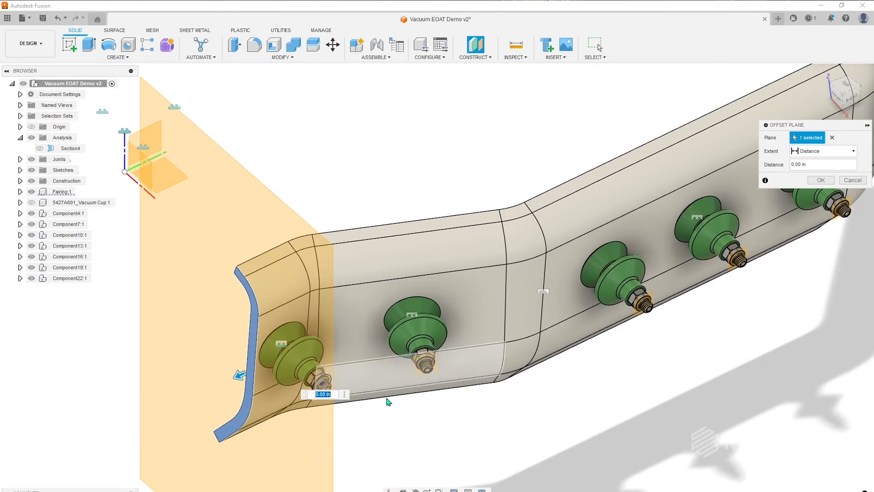
{"action": "middle_click_drag", "start_coordinate": [530, 408], "coordinate": [534, 387]}
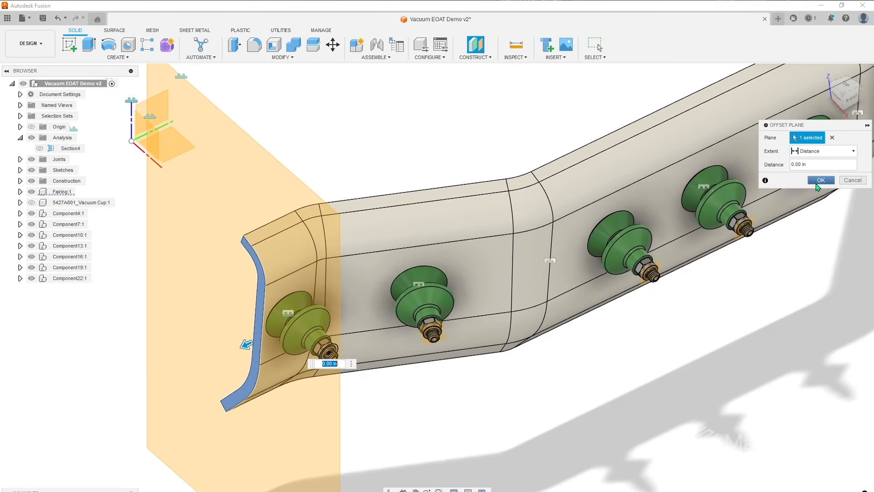
{"action": "left_click", "coordinate": [820, 180]}
Offset the whole chain of fairing faces touched by the vacuum cups outward 1.1 in as a new surface body
{"action": "scroll", "coordinate": [556, 392], "scroll_direction": "down", "scroll_amount": 2}
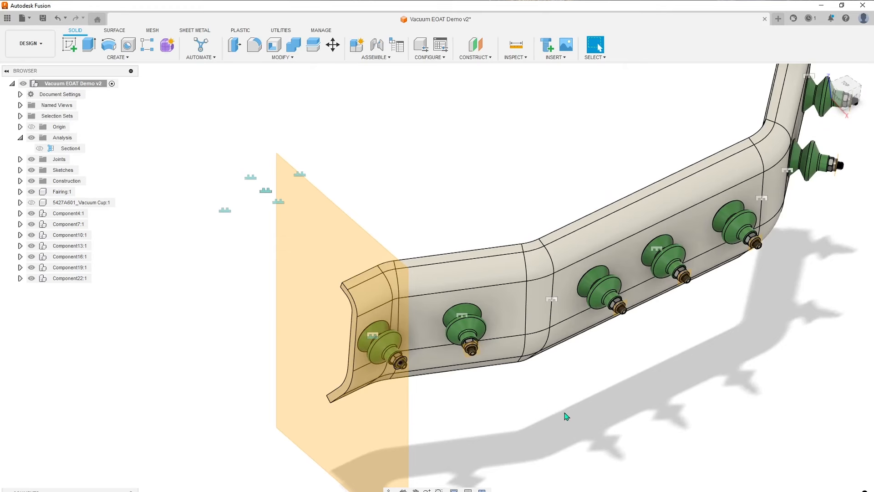
{"action": "middle_click_drag", "start_coordinate": [566, 415], "coordinate": [520, 408]}
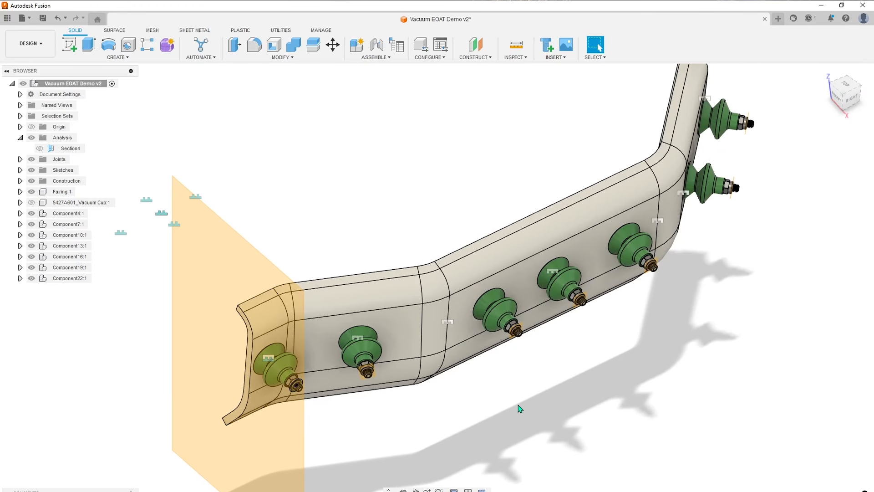
{"action": "left_click", "coordinate": [115, 30]}
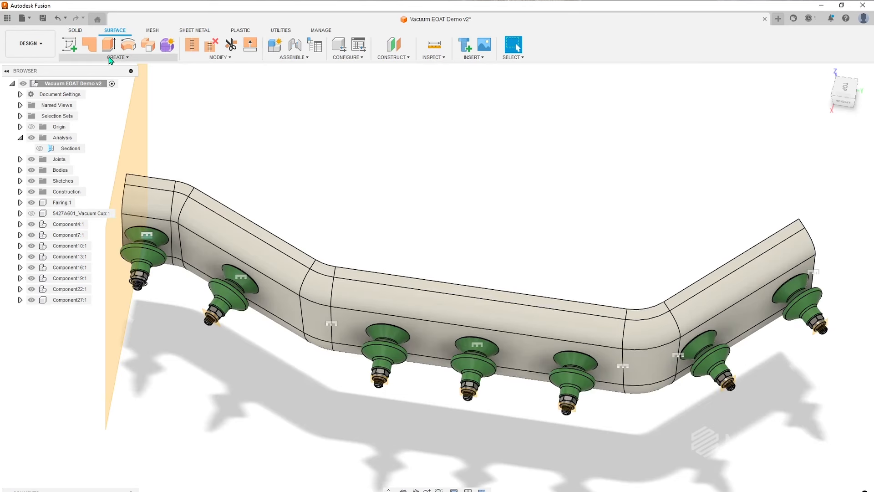
{"action": "left_click", "coordinate": [116, 58]}
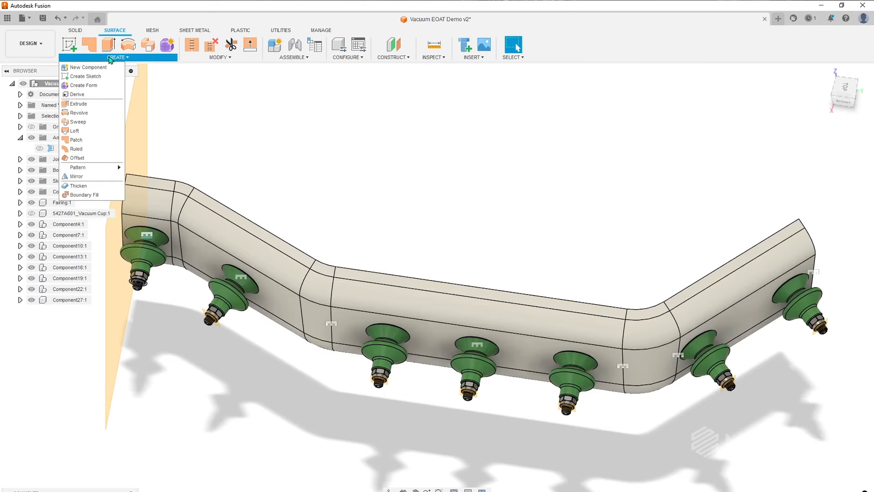
{"action": "left_click", "coordinate": [84, 159]}
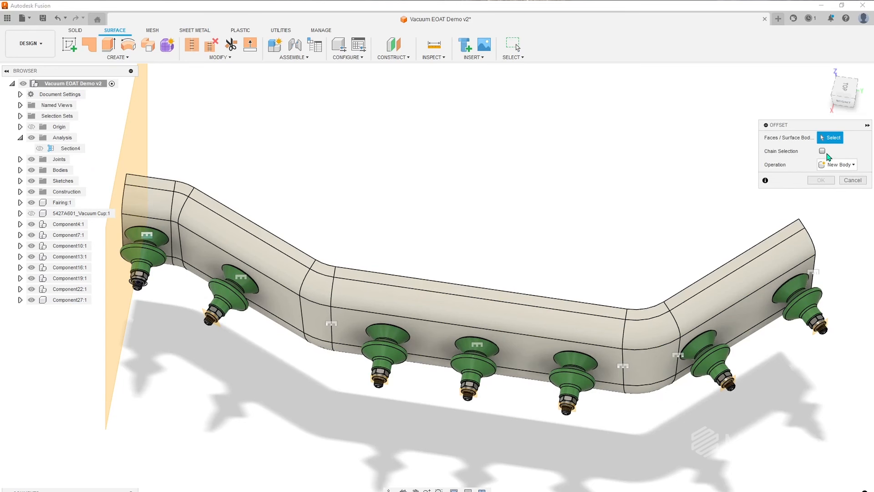
{"action": "left_click", "coordinate": [746, 319]}
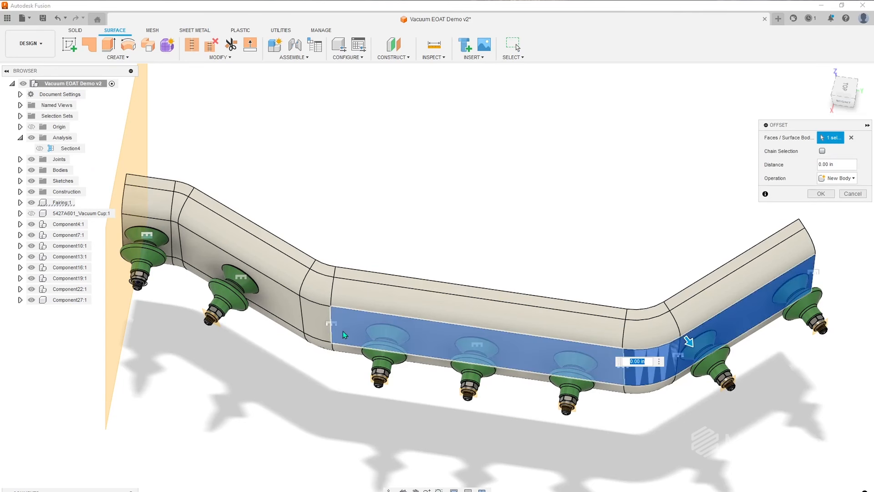
{"action": "left_click", "coordinate": [318, 322]}
{"action": "left_click", "coordinate": [214, 270]}
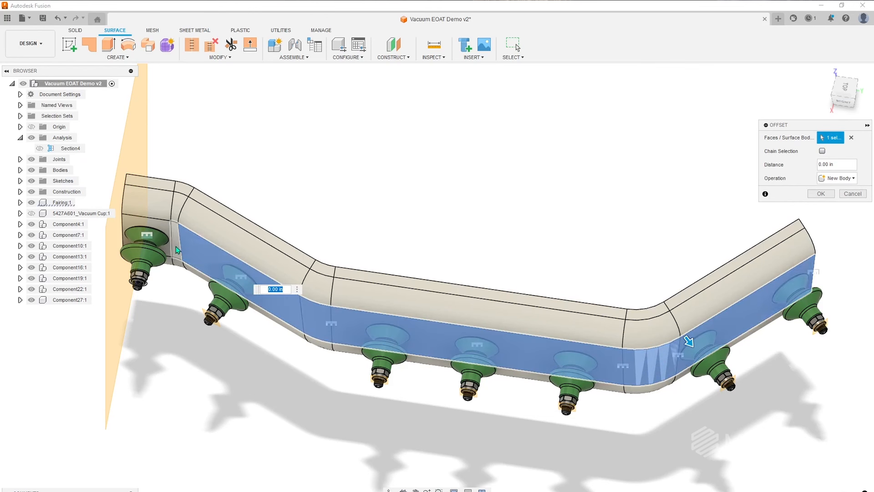
{"action": "left_click", "coordinate": [160, 230]}
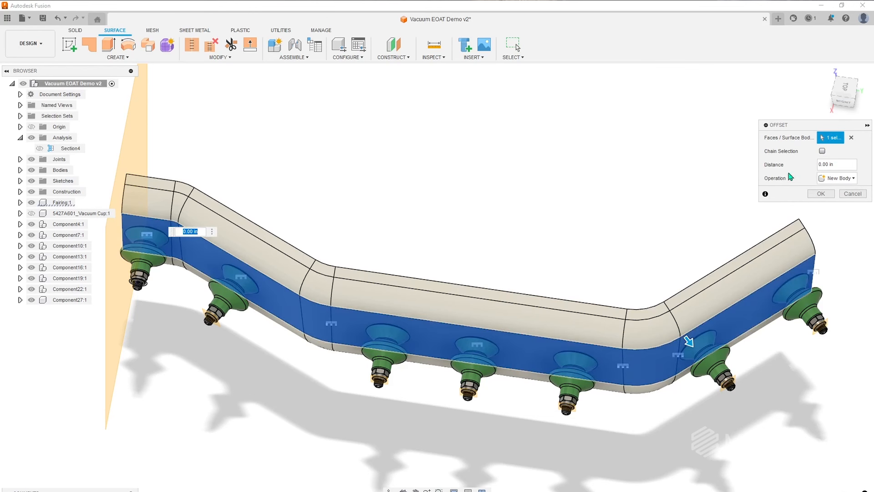
{"action": "left_click", "coordinate": [825, 164]}
{"action": "scroll", "coordinate": [455, 396], "scroll_direction": "up", "scroll_amount": 4}
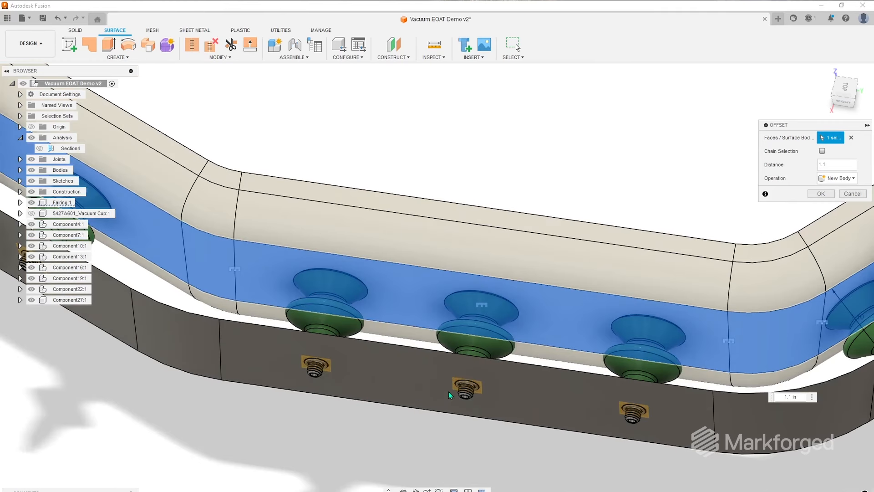
{"action": "middle_click_drag", "start_coordinate": [477, 393], "coordinate": [399, 344]}
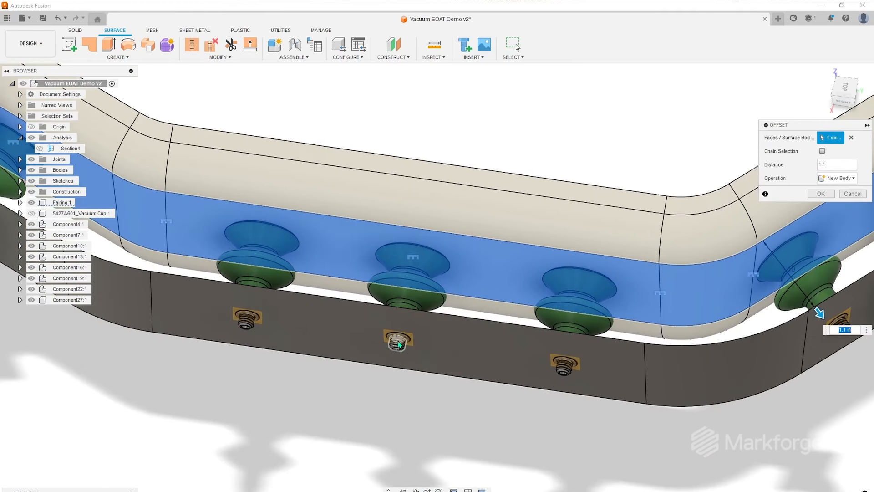
{"action": "scroll", "coordinate": [397, 345], "scroll_direction": "down", "scroll_amount": 3}
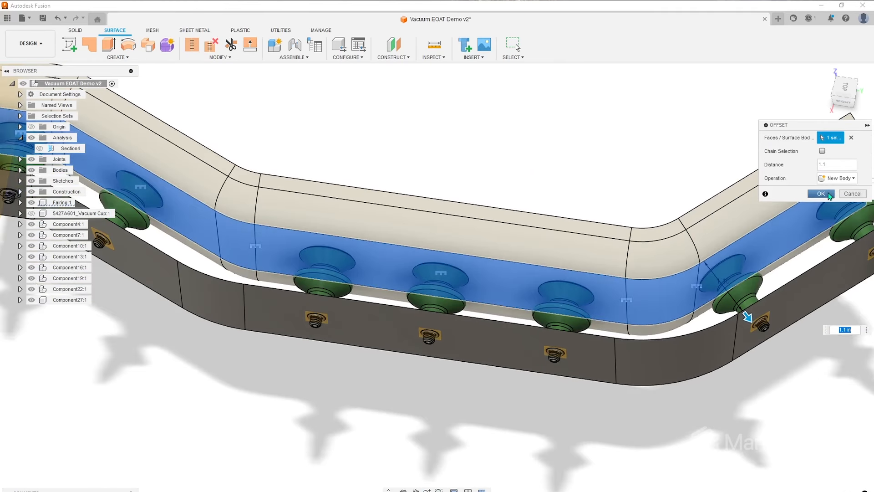
{"action": "left_click", "coordinate": [821, 194]}
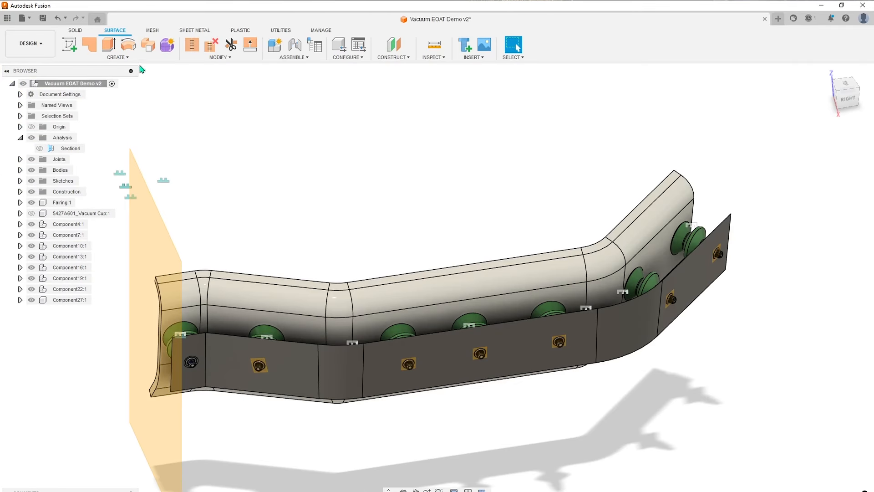
Offset all faces of the new surface strip outward another 0.7 in as a second surface body
{"action": "left_click", "coordinate": [122, 62]}
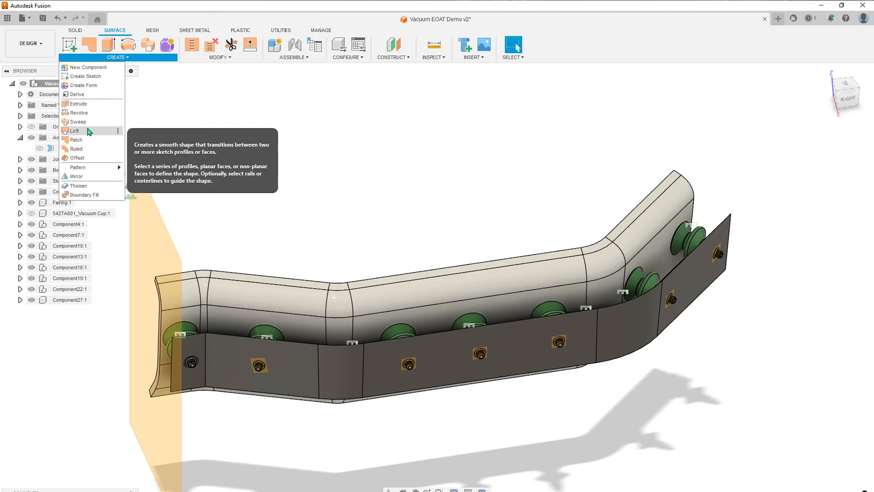
{"action": "left_click", "coordinate": [78, 157]}
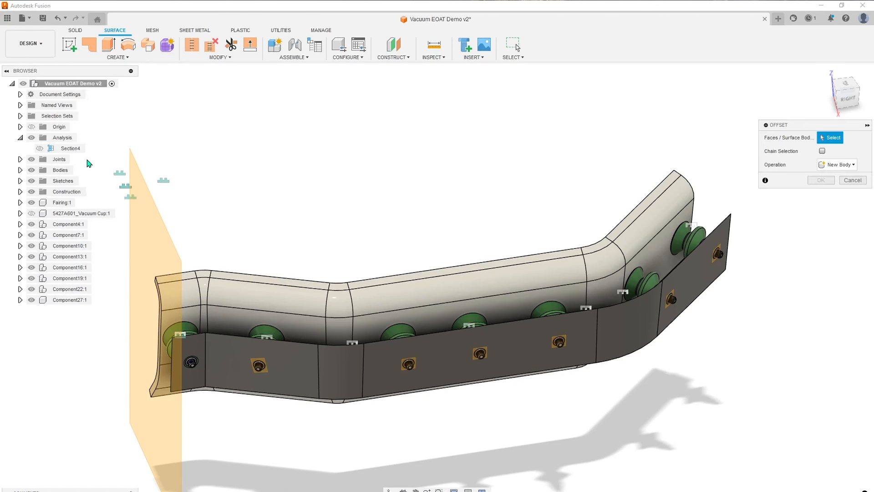
{"action": "left_click", "coordinate": [196, 351]}
{"action": "left_click", "coordinate": [235, 358]}
{"action": "left_click", "coordinate": [351, 368]}
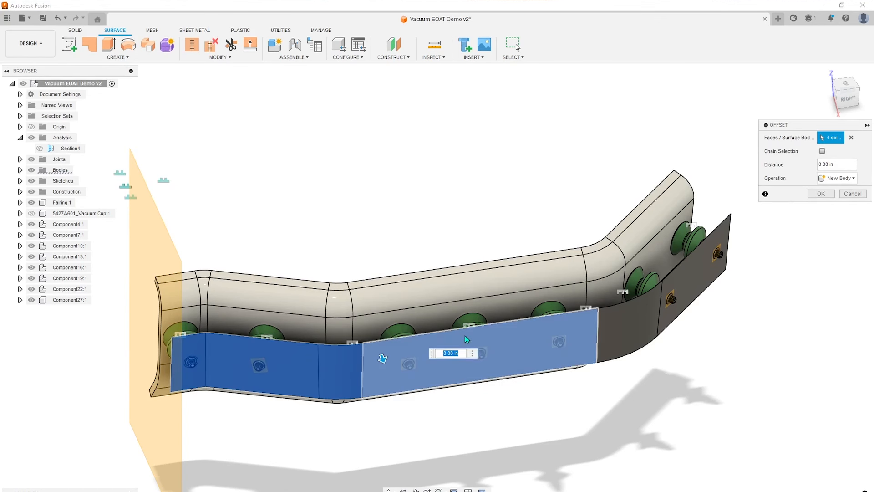
{"action": "left_click", "coordinate": [426, 355]}
{"action": "left_click", "coordinate": [646, 339]}
{"action": "left_click", "coordinate": [684, 276]}
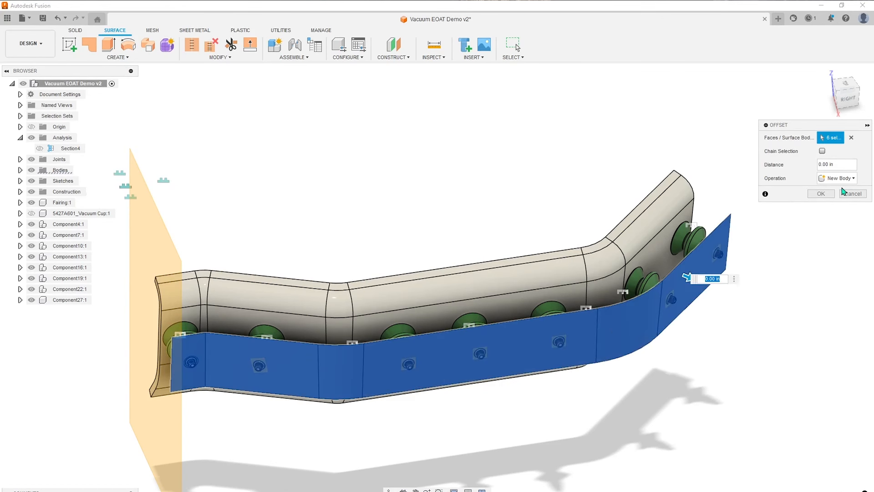
{"action": "type", "text": "0.7"}
{"action": "key", "text": "Return"}
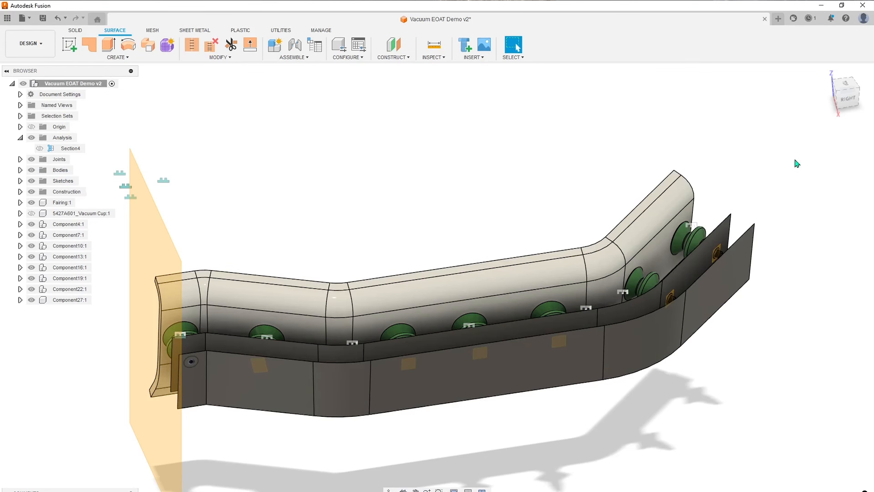
Hide the construction plane at the fairing's end and extend the outer surface's end edge there by 0.2 in
{"action": "right_click", "coordinate": [143, 227]}
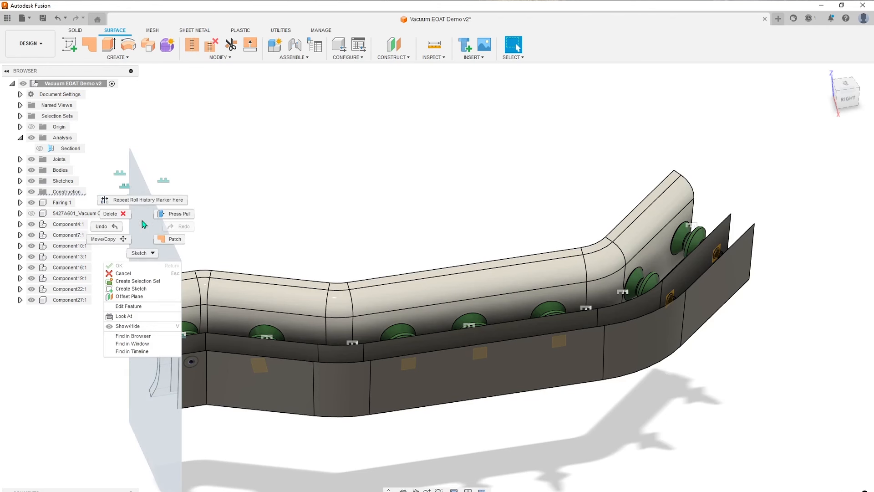
{"action": "left_click", "coordinate": [128, 326]}
{"action": "scroll", "coordinate": [184, 382], "scroll_direction": "up", "scroll_amount": 3}
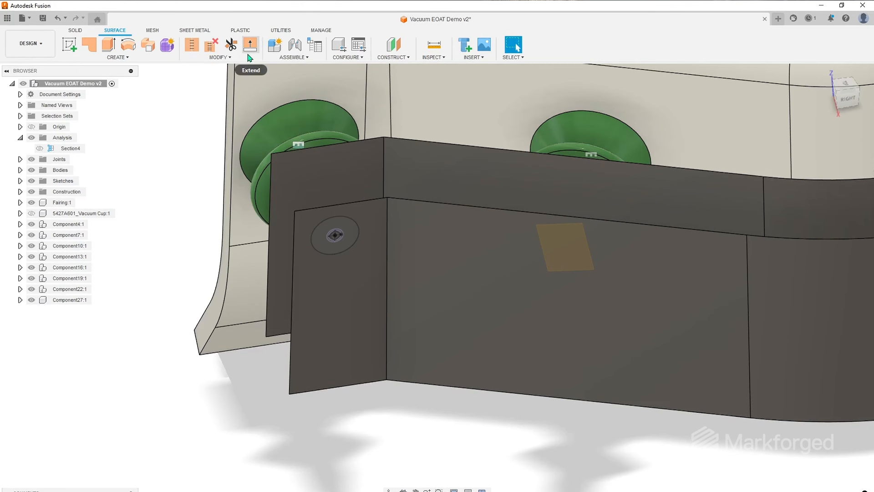
{"action": "left_click", "coordinate": [250, 50]}
{"action": "left_click", "coordinate": [290, 291]}
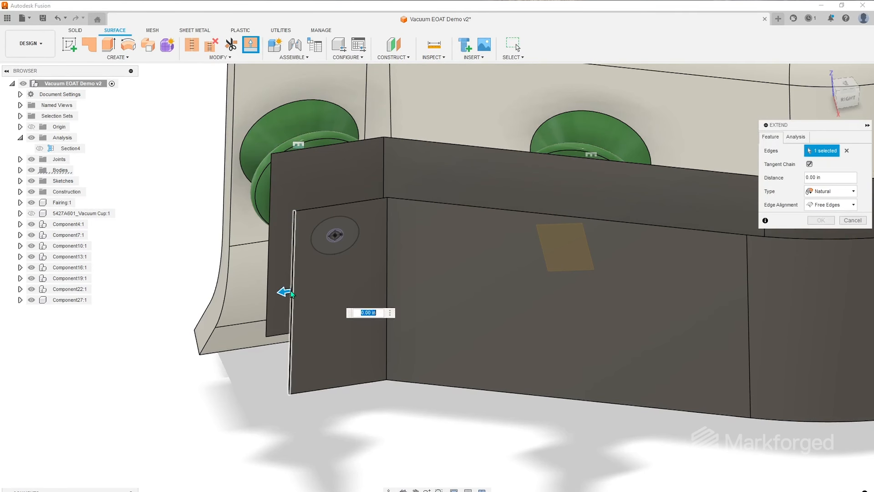
{"action": "left_click", "coordinate": [818, 179]}
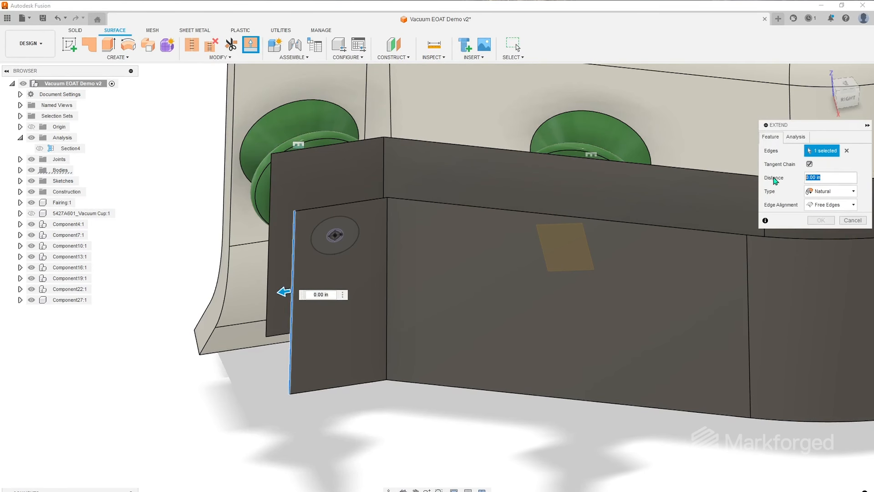
{"action": "type", "text": "0.2"}
{"action": "left_click", "coordinate": [821, 221]}
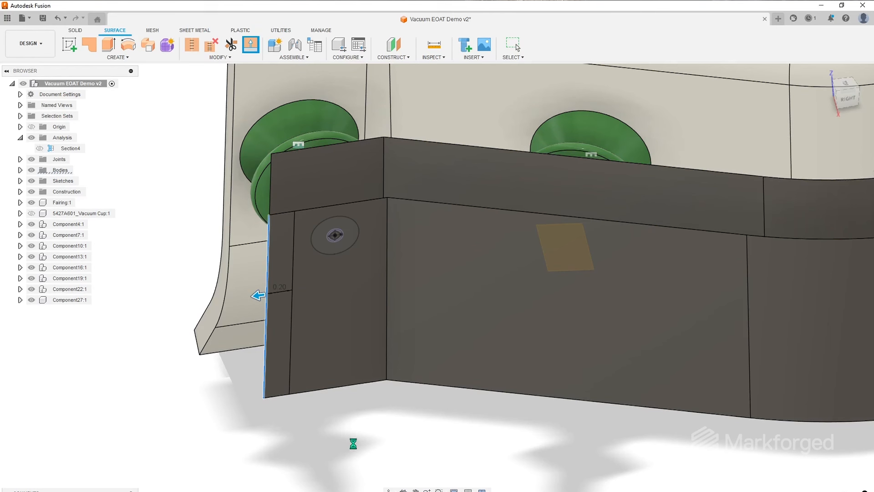
Start a new sketch on the flat end face of the outer offset surface, near the first cup
{"action": "key", "text": "F6"}
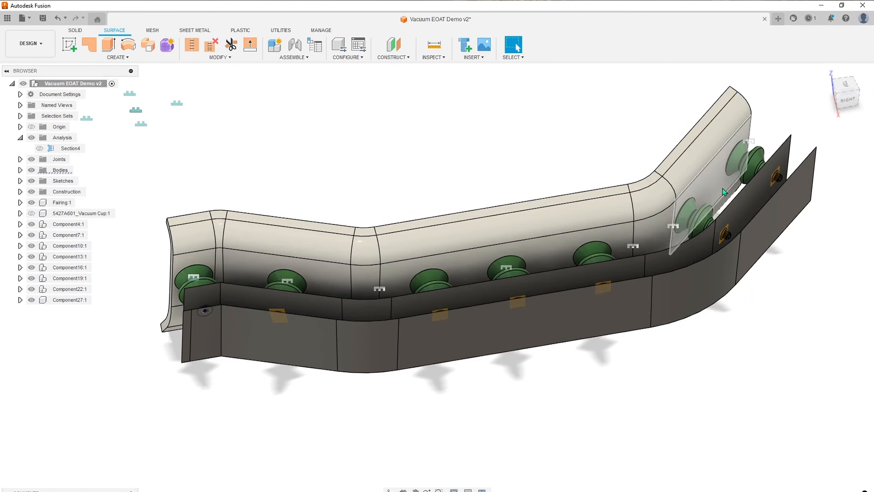
{"action": "left_click", "coordinate": [74, 31]}
{"action": "left_click", "coordinate": [118, 57]}
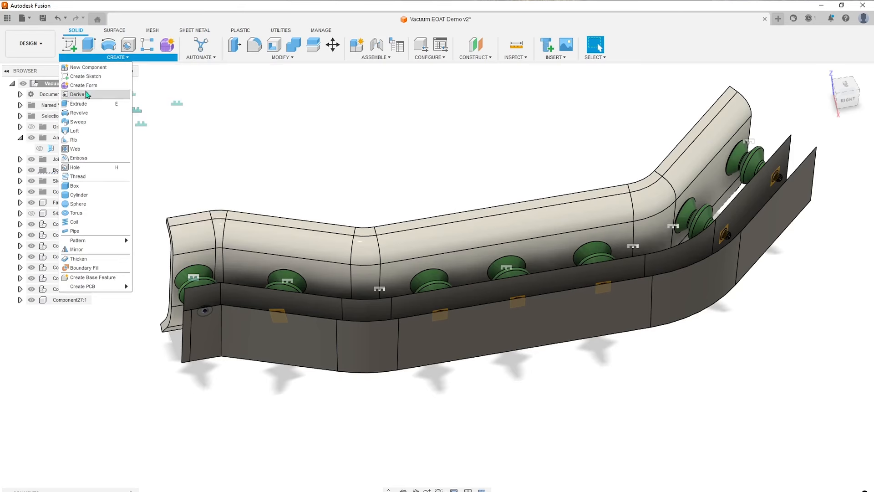
{"action": "left_click", "coordinate": [84, 76]}
{"action": "left_click", "coordinate": [209, 341]}
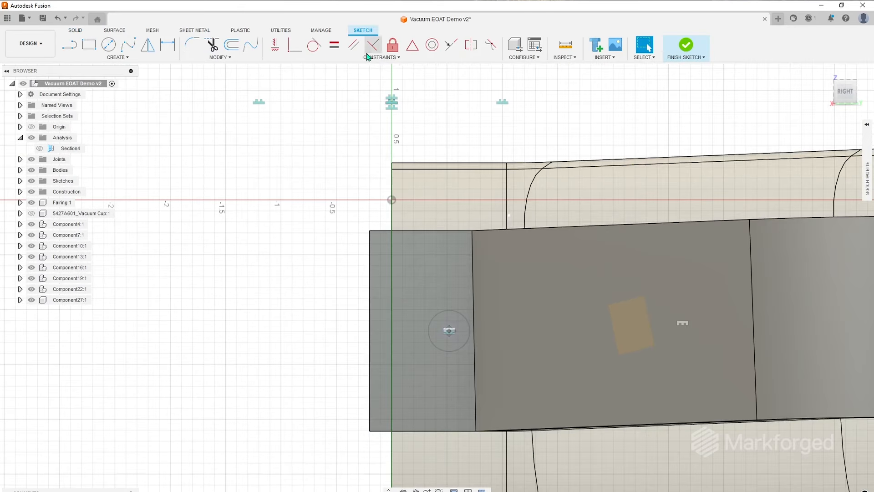
Project the circle around the first cup's diamond port profile into the sketch, keeping the projection link on
{"action": "left_click", "coordinate": [136, 58]}
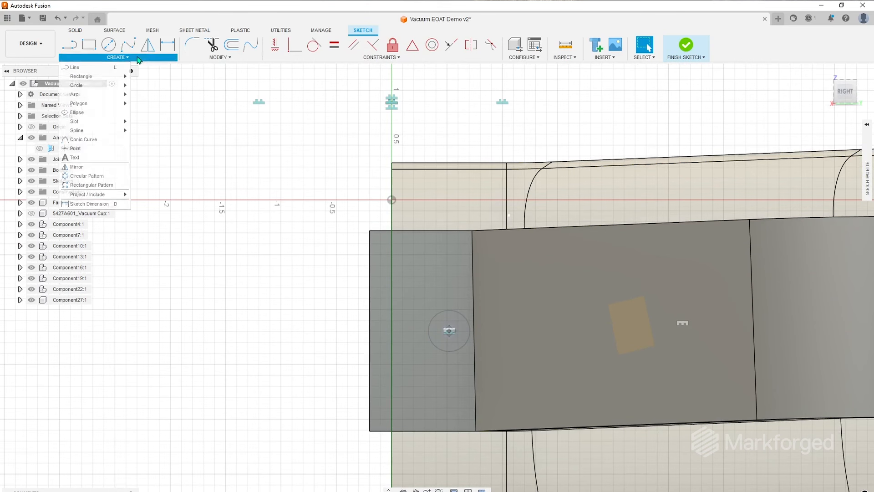
{"action": "mouse_move", "coordinate": [98, 195]}
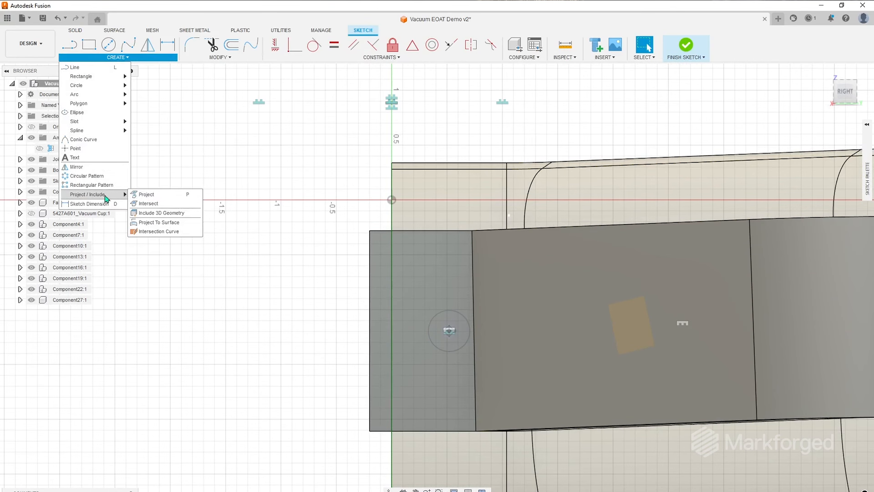
{"action": "left_click", "coordinate": [153, 195]}
{"action": "scroll", "coordinate": [448, 331], "scroll_direction": "up", "scroll_amount": 6}
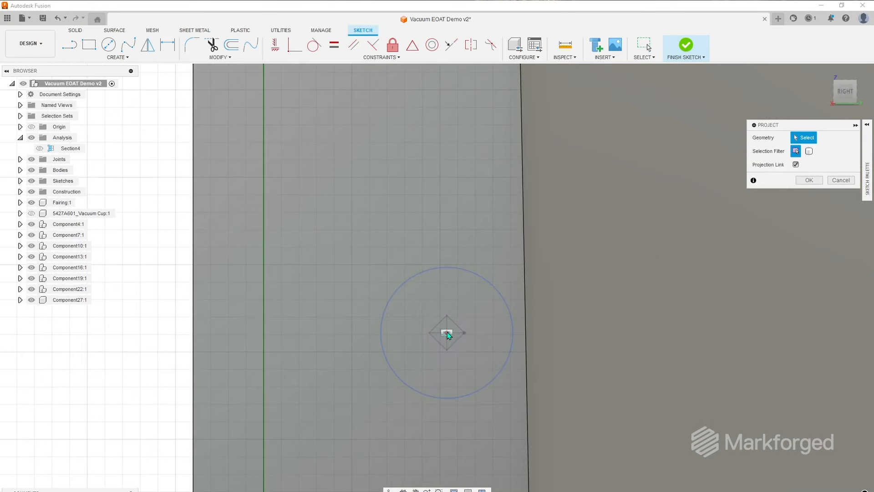
{"action": "left_click", "coordinate": [504, 297]}
{"action": "left_click", "coordinate": [809, 180]}
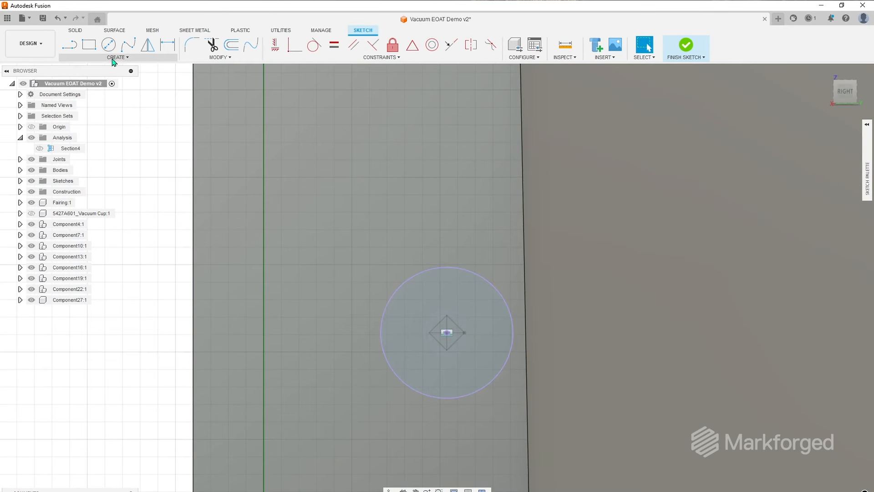
Place a sketch point at the centre of the projected circle near the first cup and finish the sketch
{"action": "left_click", "coordinate": [115, 58]}
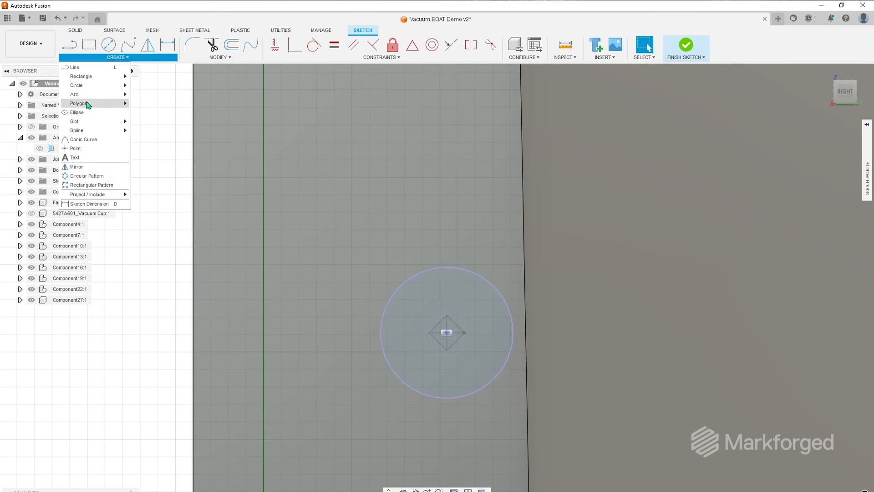
{"action": "left_click", "coordinate": [82, 149]}
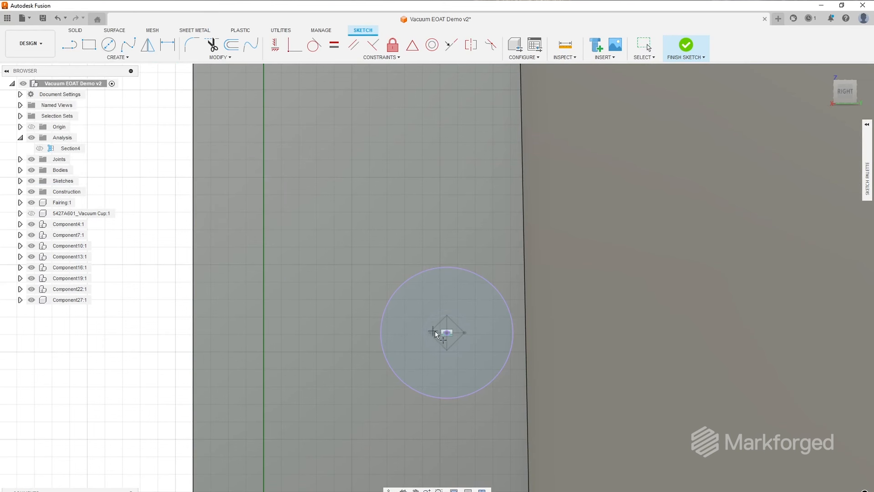
{"action": "left_click", "coordinate": [683, 51]}
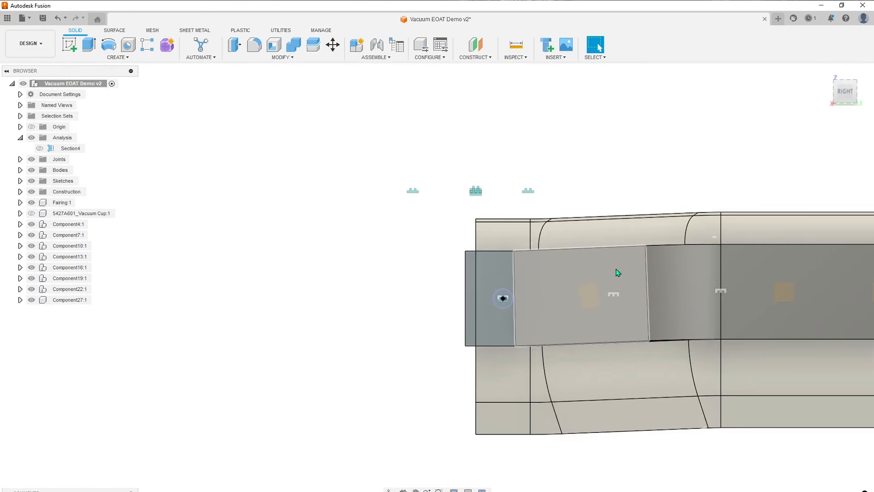
Sketch a line connecting the centres of the two projected circles on the outer surface's flat face at the far end
{"action": "middle_click_drag", "start_coordinate": [575, 261], "coordinate": [579, 296]}
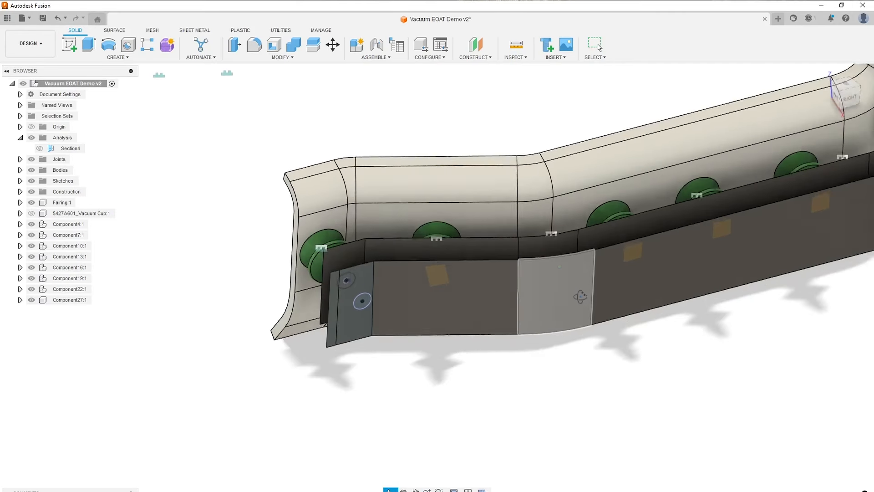
{"action": "scroll", "coordinate": [540, 255], "scroll_direction": "down", "scroll_amount": 2}
{"action": "left_click", "coordinate": [597, 44]}
{"action": "scroll", "coordinate": [428, 291], "scroll_direction": "down", "scroll_amount": 3}
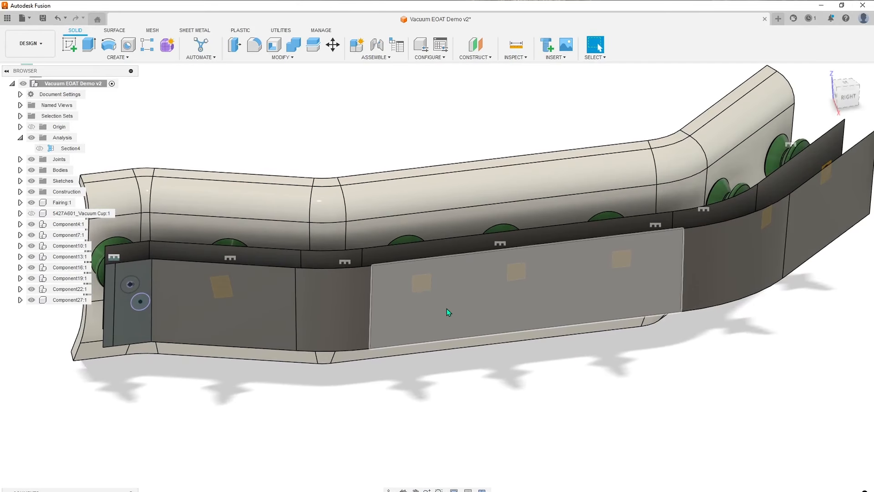
{"action": "scroll", "coordinate": [410, 431], "scroll_direction": "down", "scroll_amount": 2}
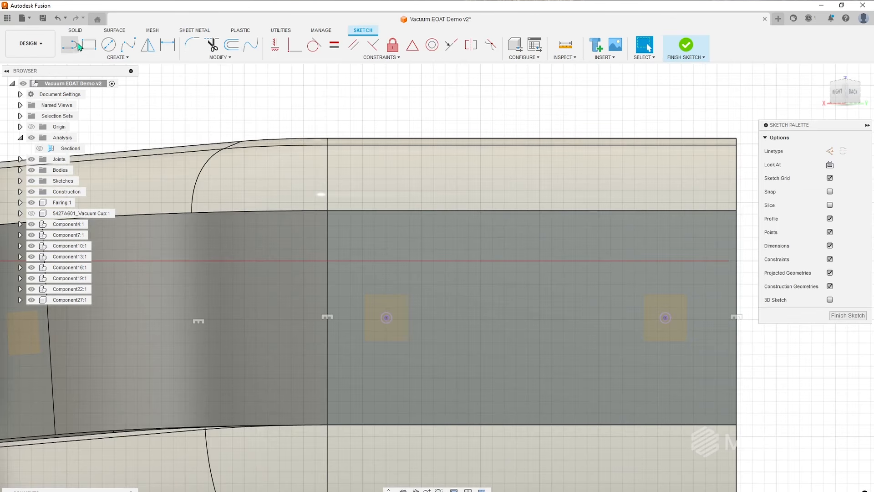
{"action": "left_click", "coordinate": [70, 44]}
{"action": "left_click", "coordinate": [666, 319]}
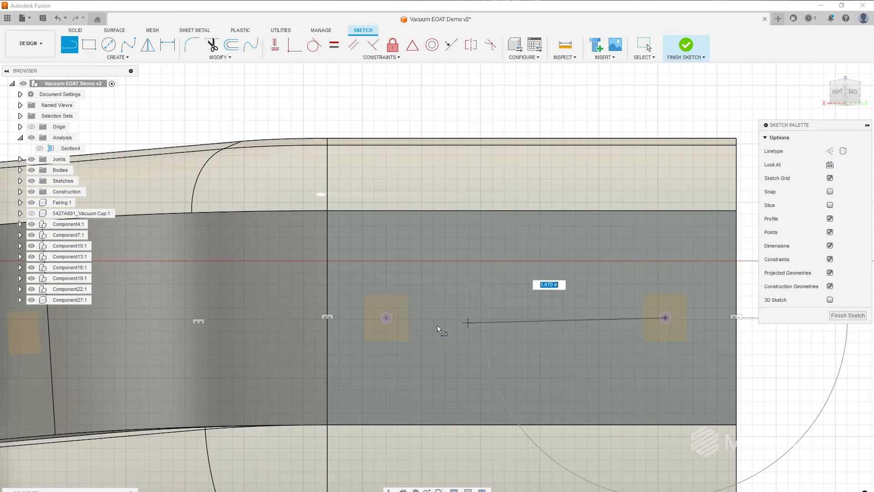
{"action": "left_click", "coordinate": [387, 317]}
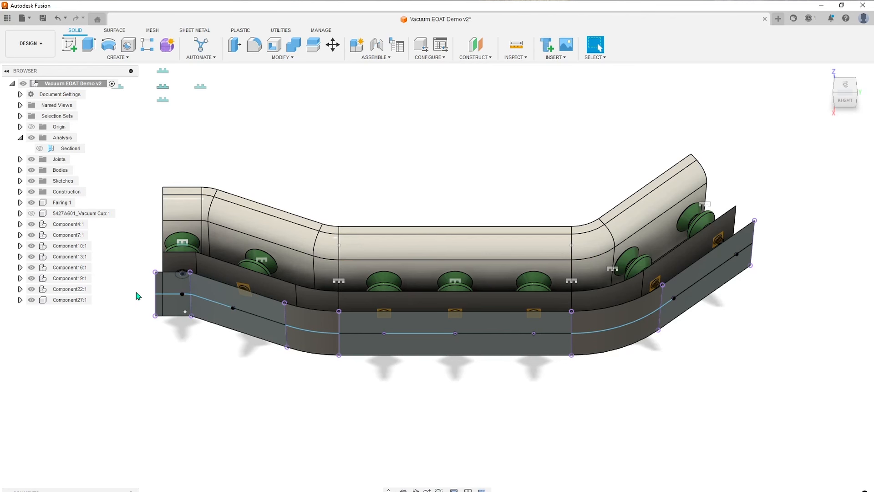
Show construction plane Plane27 at the fairing's end and start a new sketch on it
{"action": "left_click", "coordinate": [20, 192]}
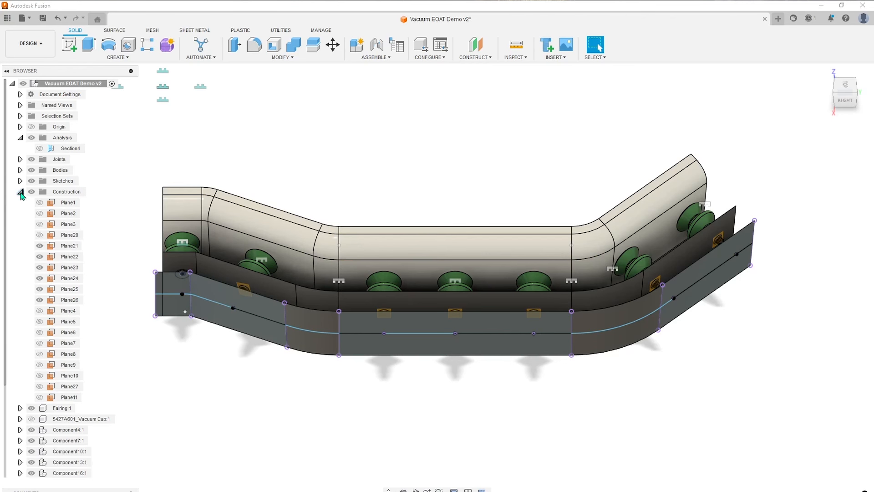
{"action": "left_click", "coordinate": [40, 387]}
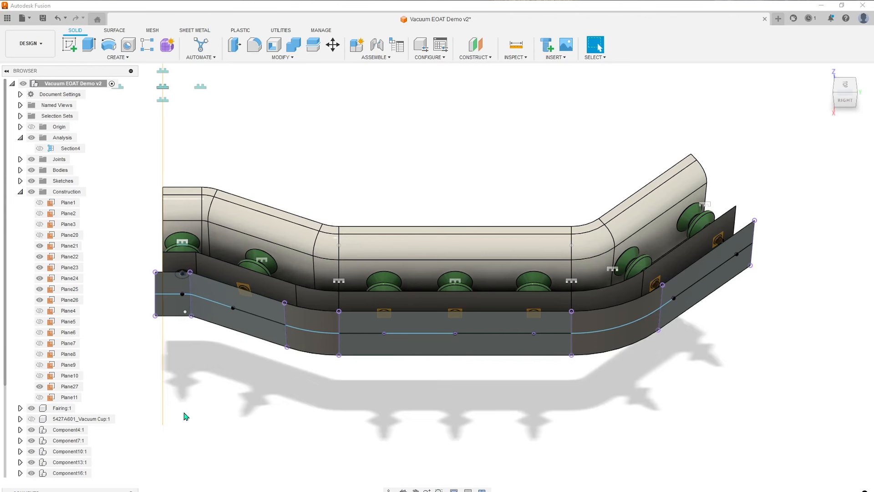
{"action": "middle_click_drag", "start_coordinate": [415, 409], "coordinate": [469, 384]}
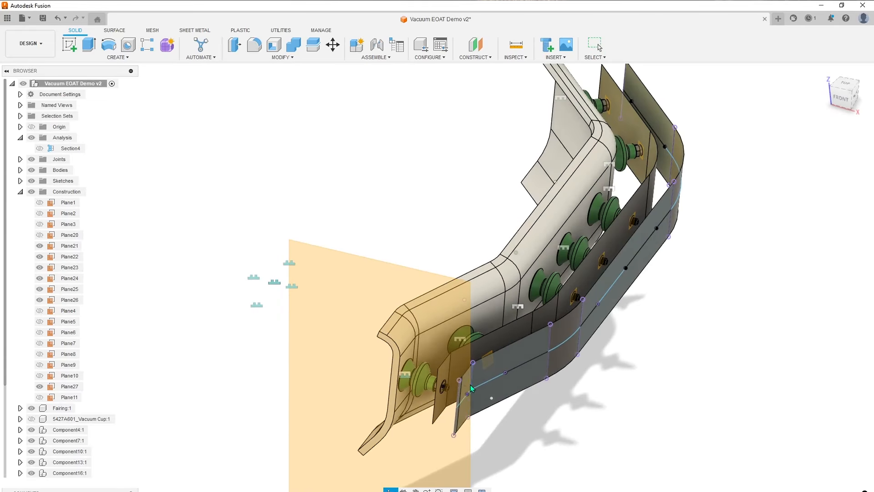
{"action": "middle_click_drag", "start_coordinate": [603, 396], "coordinate": [558, 368]}
{"action": "left_click", "coordinate": [117, 57]}
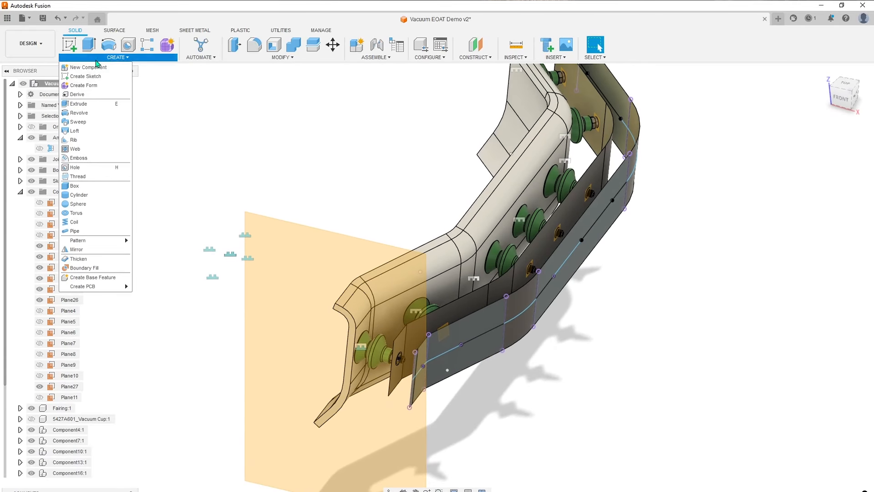
{"action": "left_click", "coordinate": [87, 76]}
{"action": "left_click", "coordinate": [371, 443]}
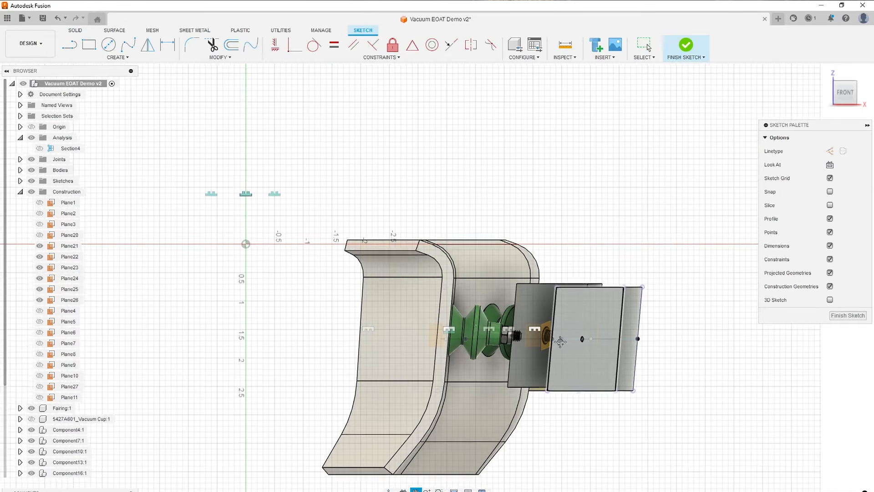
{"action": "scroll", "coordinate": [449, 340], "scroll_direction": "up", "scroll_amount": 5}
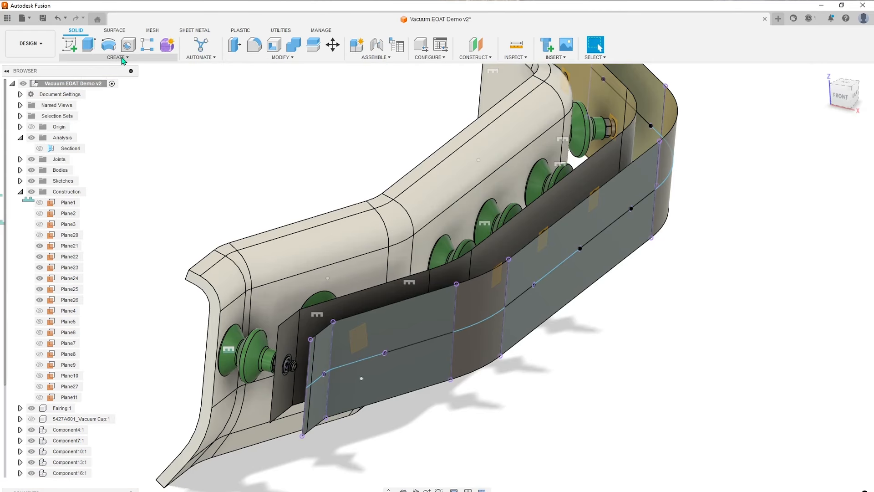
Start a Single Path sweep, show Sketch11, and select both of its adjoining regions as profiles
{"action": "left_click", "coordinate": [117, 57]}
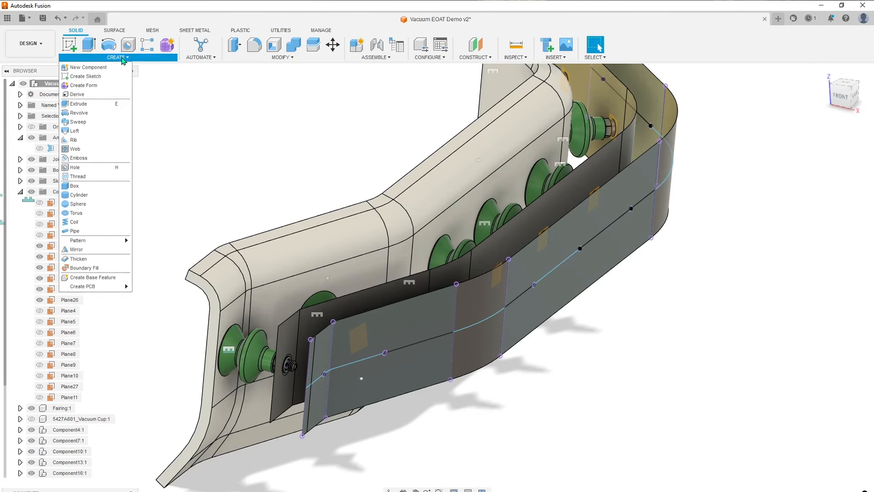
{"action": "left_click", "coordinate": [80, 122]}
{"action": "left_click", "coordinate": [823, 152]}
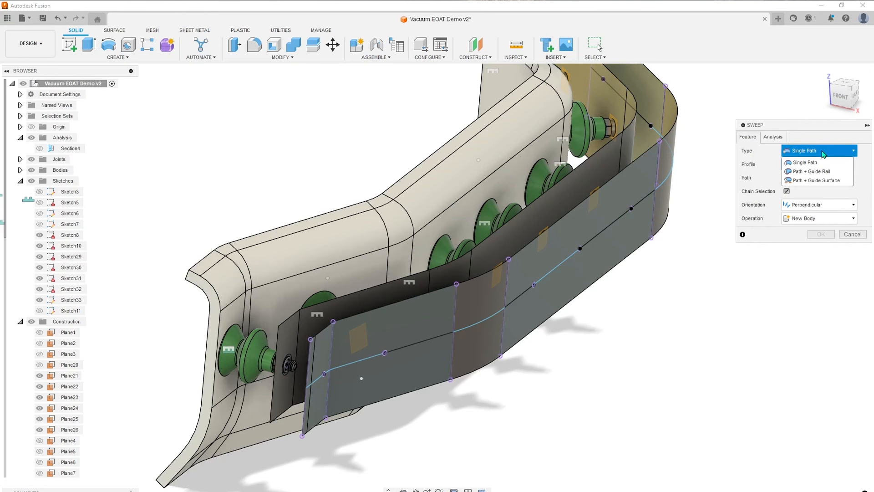
{"action": "left_click", "coordinate": [822, 162]}
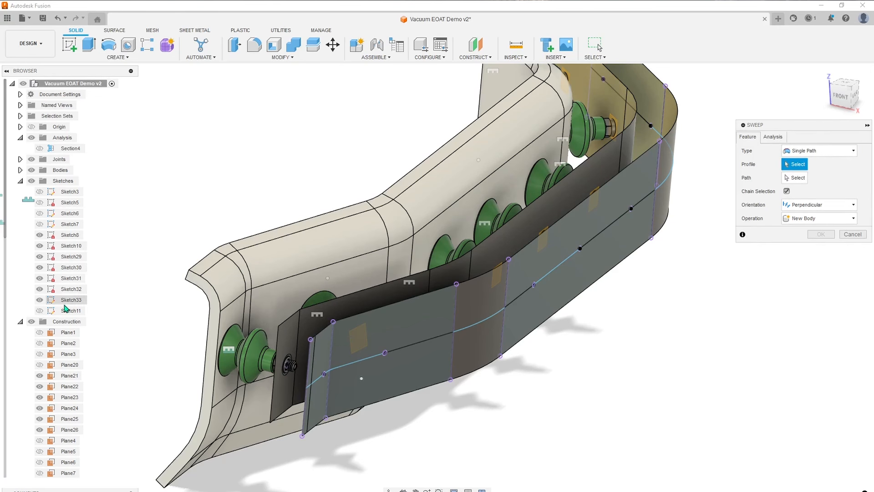
{"action": "left_click", "coordinate": [40, 310]}
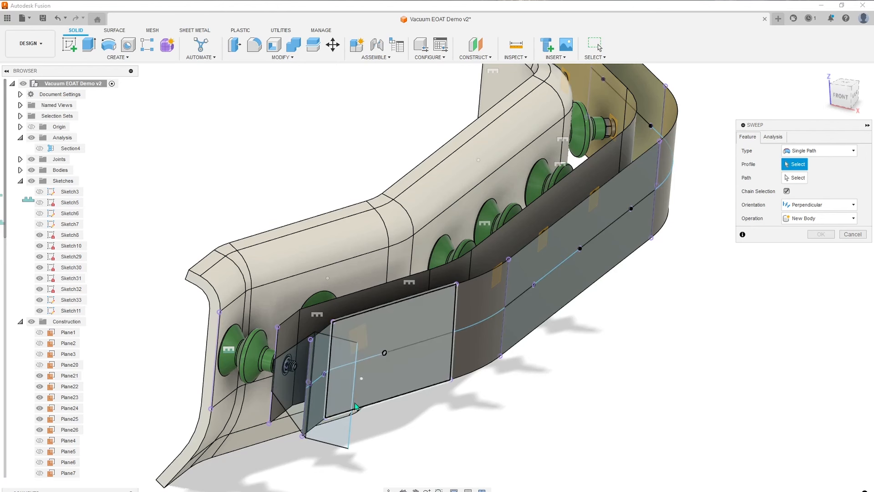
{"action": "left_click", "coordinate": [326, 405]}
{"action": "left_click", "coordinate": [301, 388]}
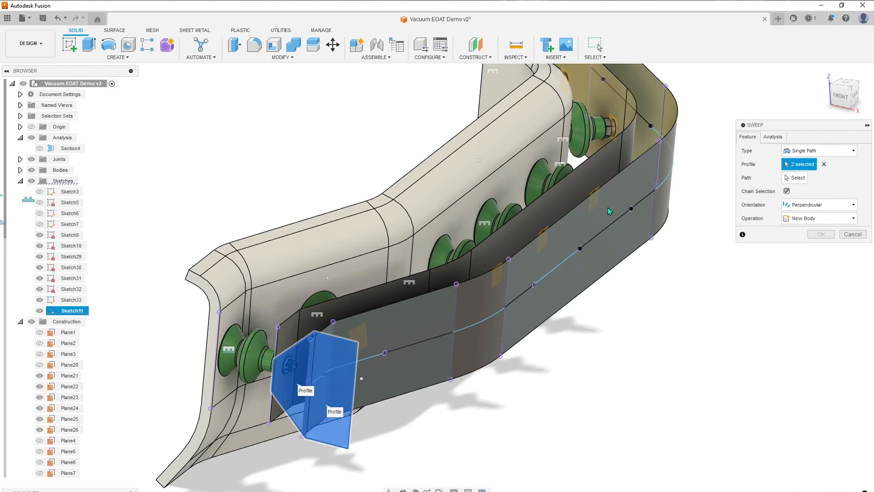
Sweep the selected profiles along the chained centre path on the outer surface, with perpendicular orientation, as a new component
{"action": "left_click", "coordinate": [792, 179]}
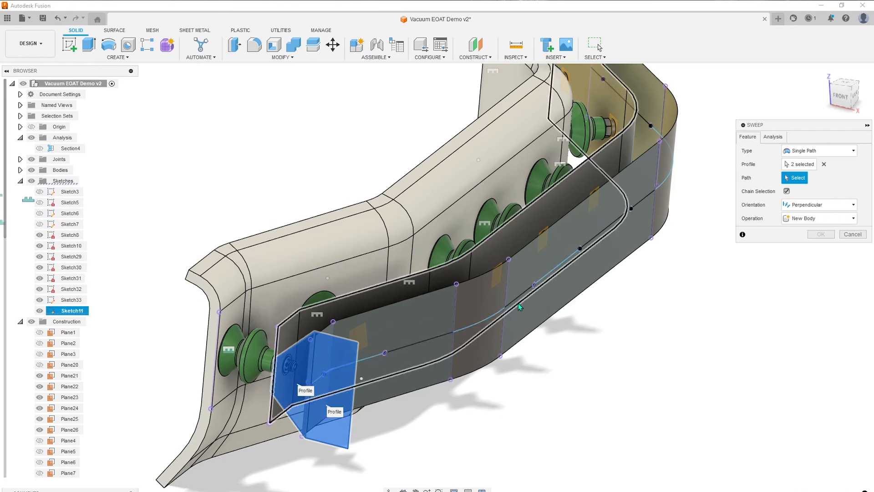
{"action": "left_click", "coordinate": [560, 266]}
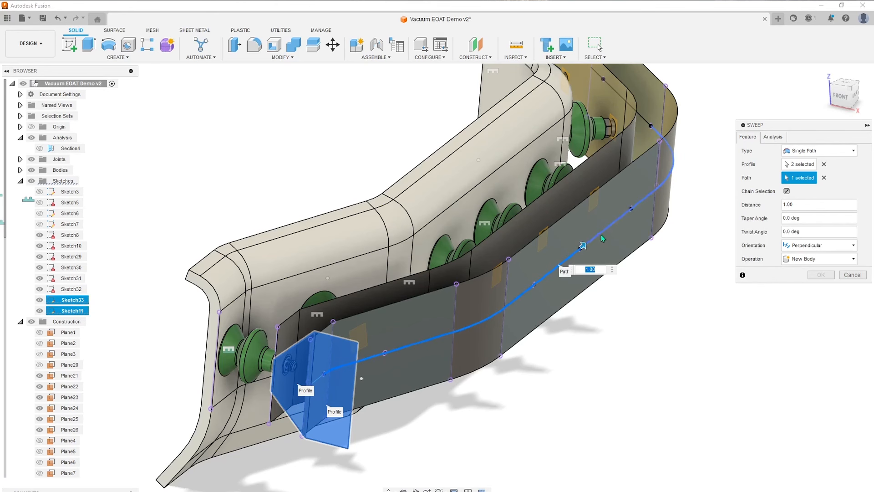
{"action": "scroll", "coordinate": [605, 273], "scroll_direction": "down", "scroll_amount": 2}
{"action": "middle_click_drag", "start_coordinate": [708, 279], "coordinate": [558, 312]}
{"action": "middle_click_drag", "start_coordinate": [669, 309], "coordinate": [577, 274], "text": "shift"}
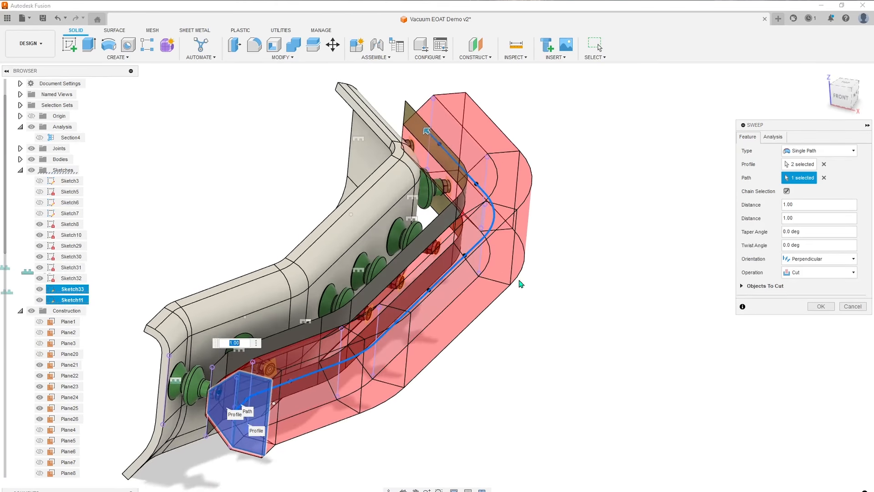
{"action": "left_click", "coordinate": [796, 273]}
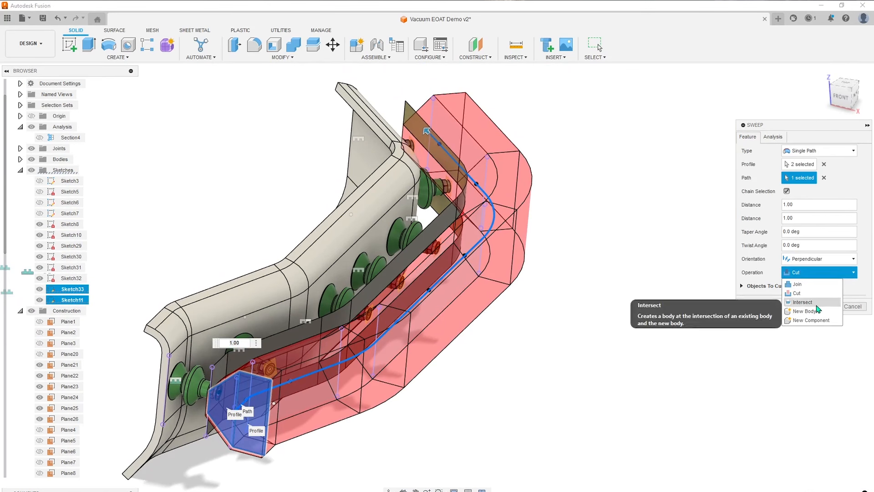
{"action": "left_click", "coordinate": [812, 320]}
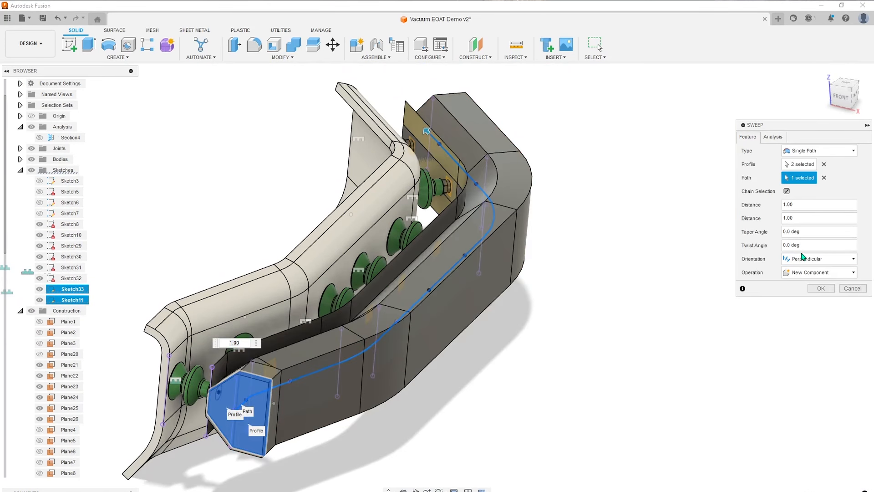
{"action": "left_click", "coordinate": [825, 289]}
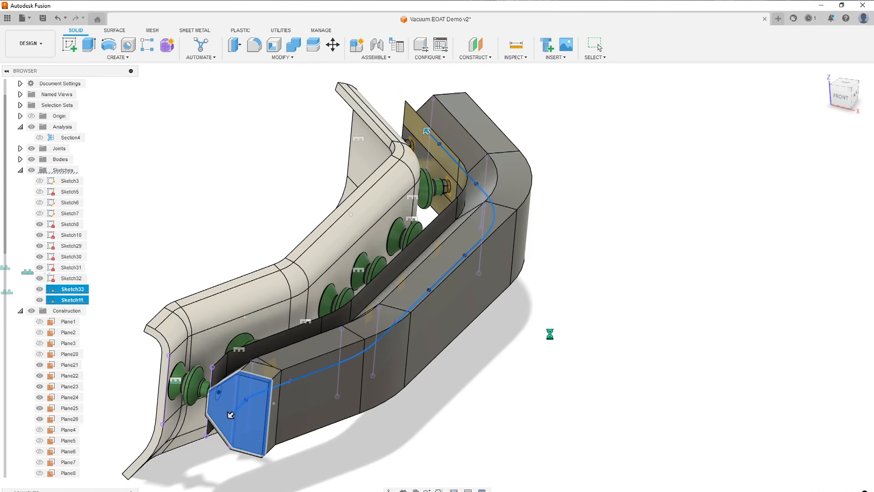
Hide surface body Body14, the inner offset strip between the vacuum cups and the swept body
{"action": "middle_click_drag", "start_coordinate": [522, 329], "coordinate": [550, 333]}
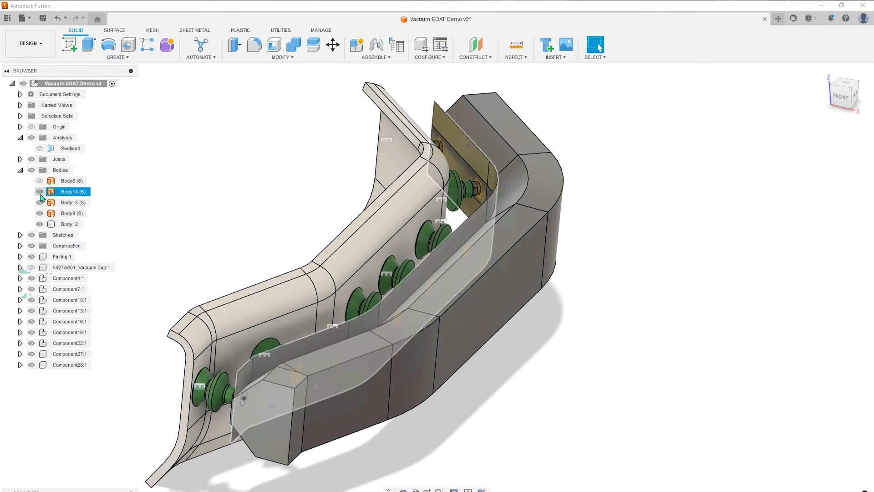
{"action": "left_click", "coordinate": [40, 192]}
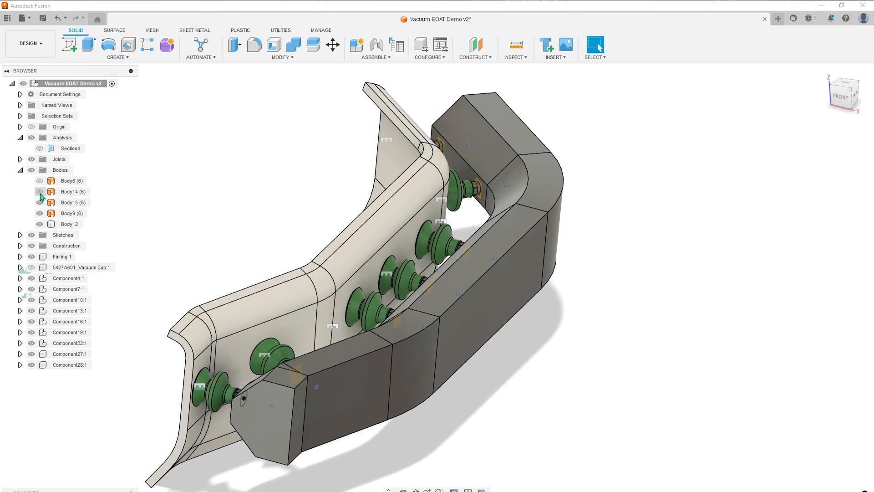
{"action": "left_click", "coordinate": [20, 170]}
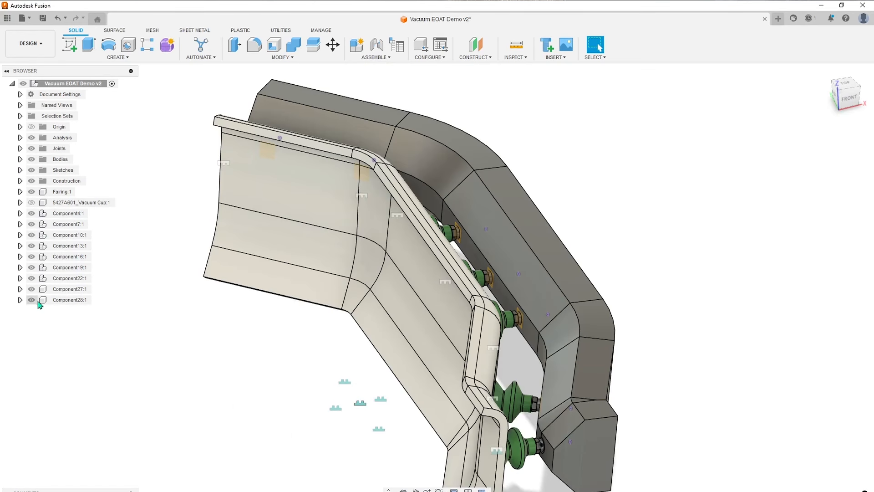
Hide all the numbered components from Component28 up to Component4, and the fairing, leaving the swept body on its own
{"action": "left_click", "coordinate": [31, 300]}
{"action": "left_click", "coordinate": [31, 288]}
{"action": "left_click", "coordinate": [31, 277]}
{"action": "left_click", "coordinate": [31, 267]}
{"action": "left_click", "coordinate": [31, 256]}
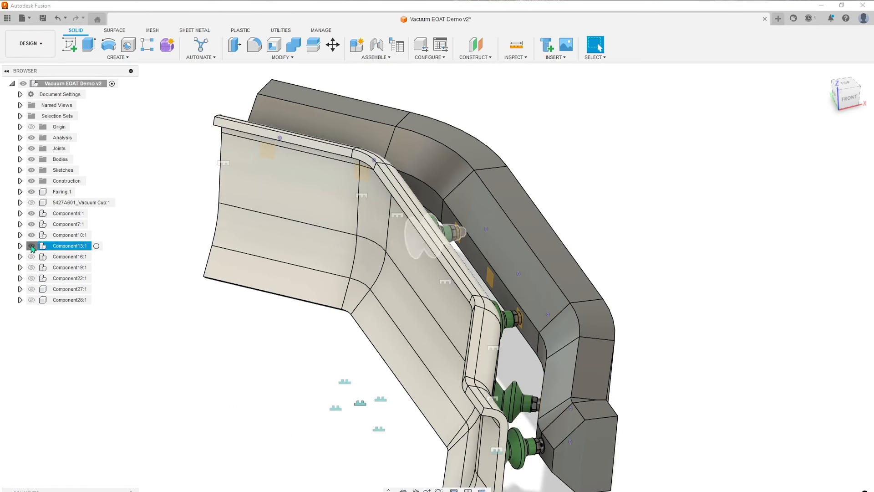
{"action": "left_click", "coordinate": [31, 246]}
{"action": "left_click", "coordinate": [32, 235]}
{"action": "left_click", "coordinate": [32, 224]}
{"action": "left_click", "coordinate": [31, 213]}
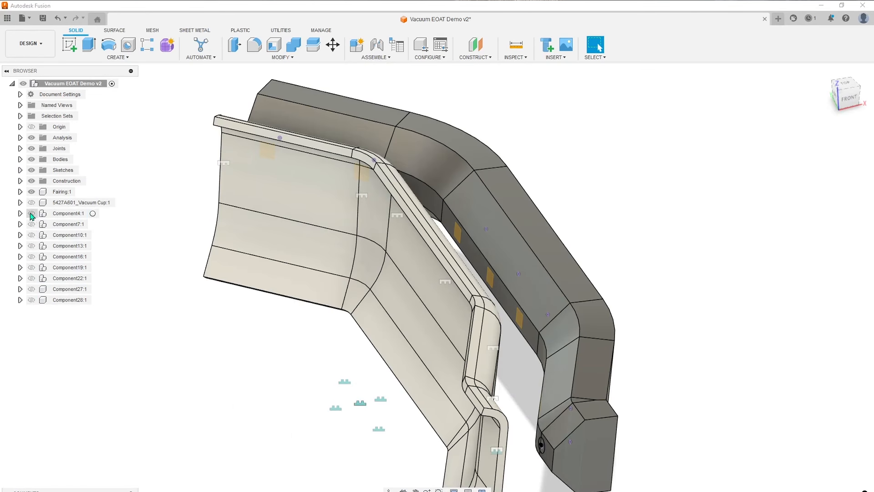
{"action": "left_click", "coordinate": [31, 191]}
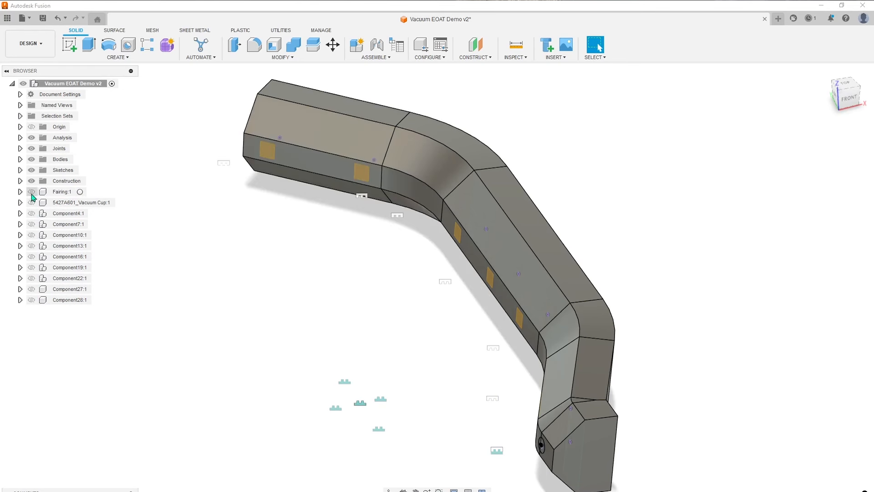
Show the vacuum cup Component19 at the far end of the swept body again
{"action": "scroll", "coordinate": [292, 177], "scroll_direction": "up", "scroll_amount": 2}
{"action": "scroll", "coordinate": [292, 177], "scroll_direction": "up", "scroll_amount": 1}
{"action": "middle_click_drag", "start_coordinate": [346, 284], "coordinate": [547, 332], "text": "shift"}
{"action": "mouse_move", "coordinate": [576, 377]}
{"action": "middle_mouse_down"}
{"action": "mouse_move", "coordinate": [638, 355]}
{"action": "mouse_move", "coordinate": [584, 375]}
{"action": "middle_mouse_up"}
{"action": "scroll", "coordinate": [267, 326], "scroll_direction": "up", "scroll_amount": 3}
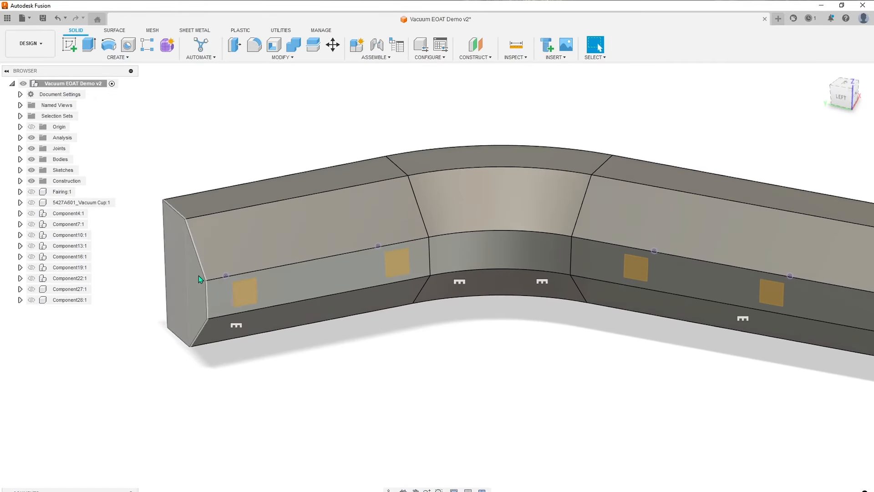
{"action": "middle_click_drag", "start_coordinate": [311, 326], "coordinate": [339, 346]}
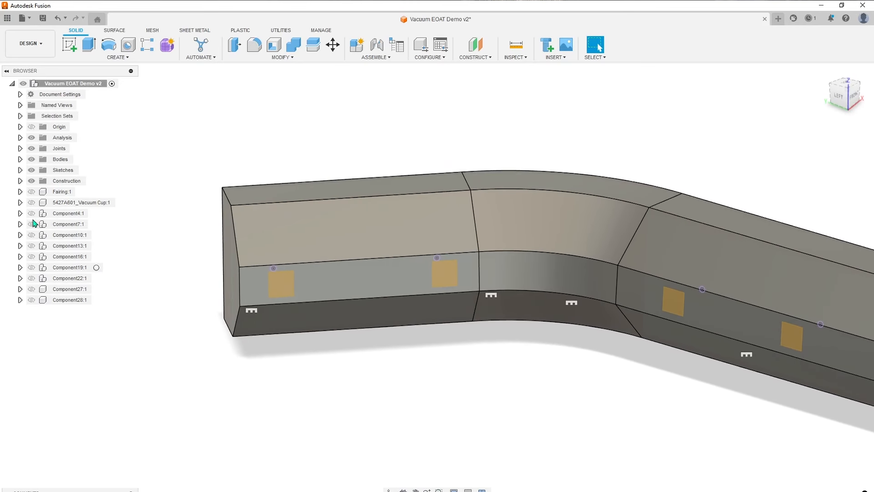
{"action": "left_click", "coordinate": [32, 267]}
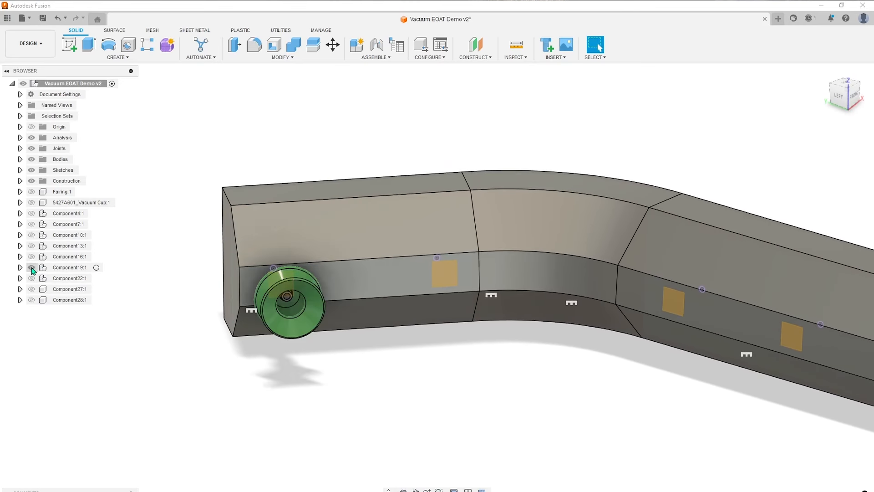
{"action": "scroll", "coordinate": [293, 302], "scroll_direction": "up", "scroll_amount": 3}
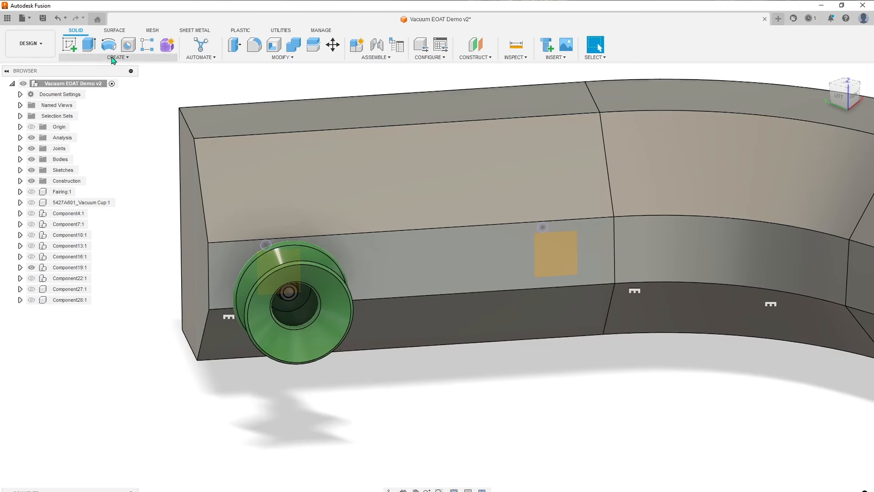
Start a sketch on the swept body's flat face behind the vacuum cup and project the cup's centre point into it
{"action": "left_click", "coordinate": [69, 46]}
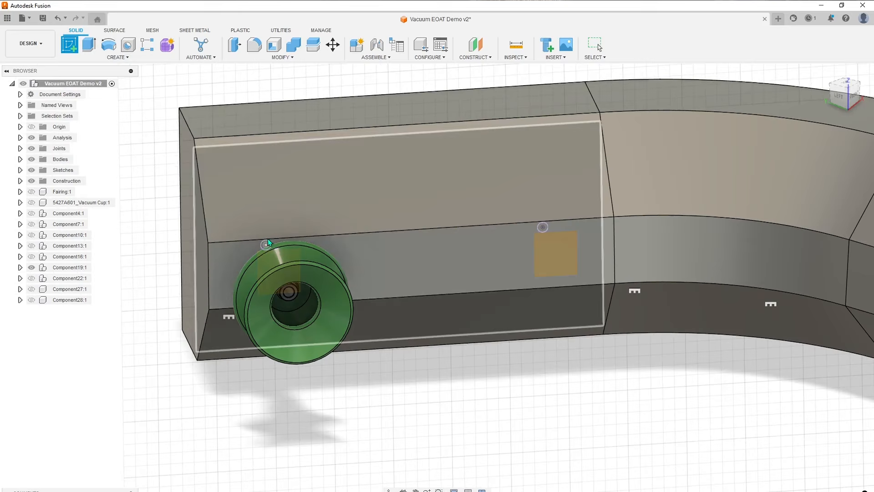
{"action": "left_click", "coordinate": [261, 258]}
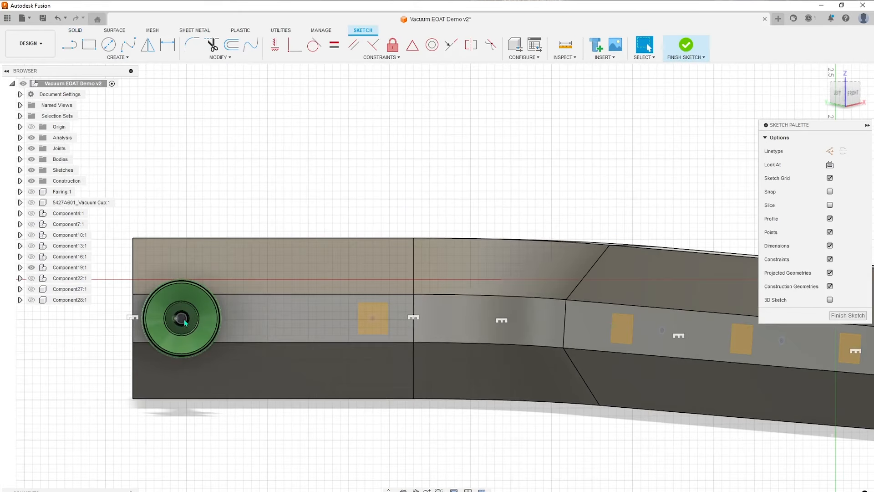
{"action": "scroll", "coordinate": [261, 317], "scroll_direction": "up", "scroll_amount": 5}
{"action": "scroll", "coordinate": [260, 318], "scroll_direction": "up", "scroll_amount": 5}
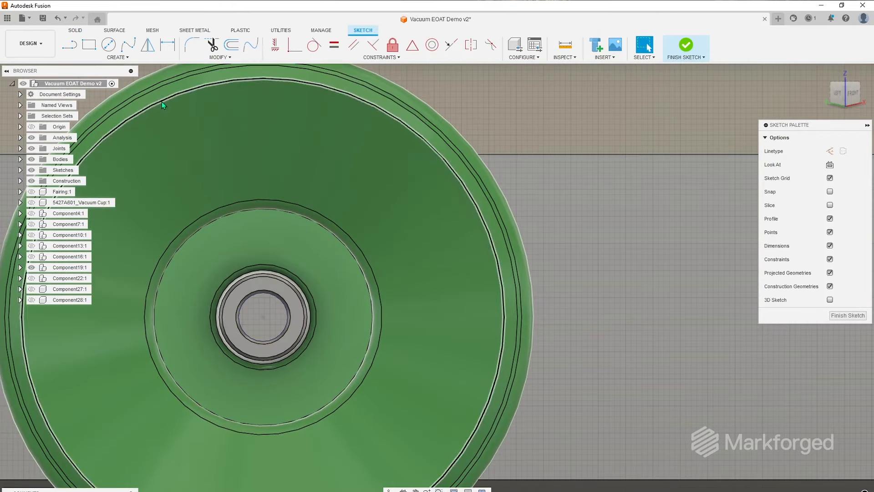
{"action": "left_click", "coordinate": [117, 57]}
{"action": "mouse_move", "coordinate": [102, 194]}
{"action": "left_click", "coordinate": [150, 195]}
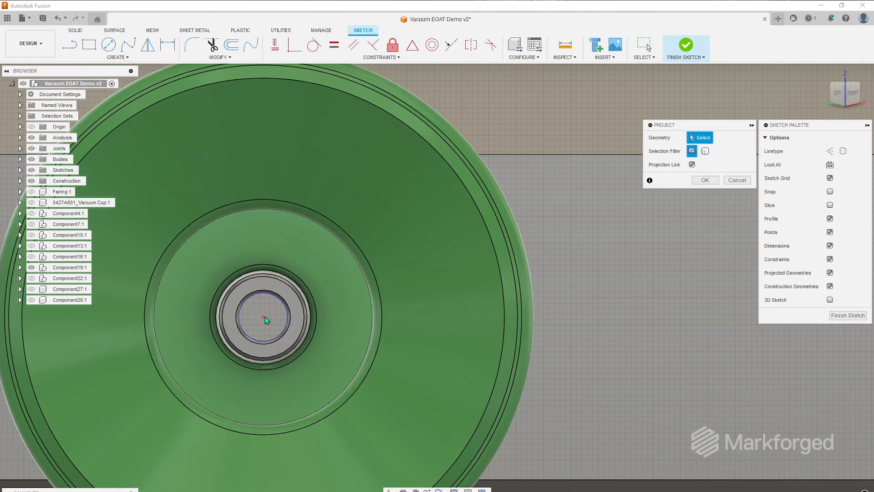
{"action": "left_click", "coordinate": [263, 318]}
{"action": "scroll", "coordinate": [274, 322], "scroll_direction": "down", "scroll_amount": 3}
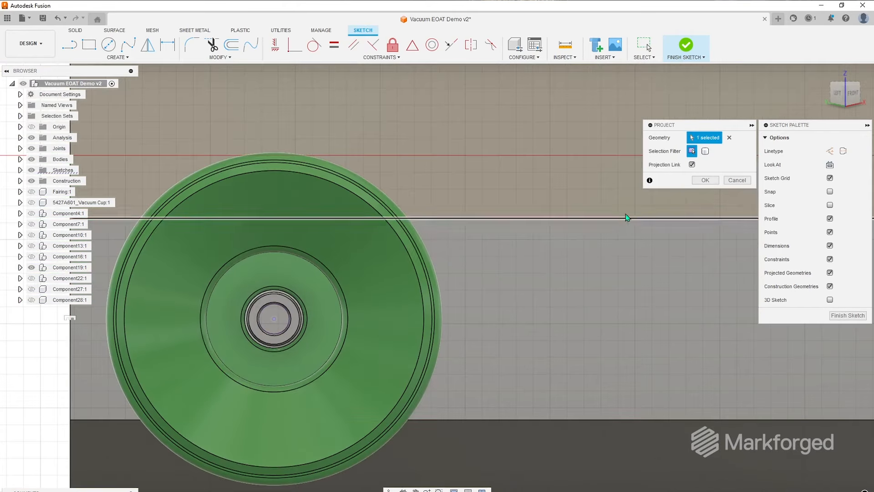
{"action": "left_click", "coordinate": [705, 180]}
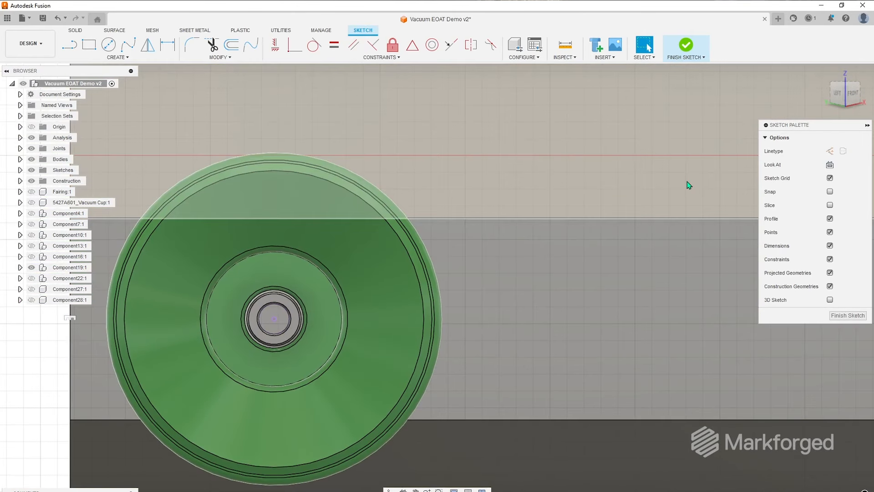
Draw a 0.375 in diameter circle centred on the projected cup centre
{"action": "scroll", "coordinate": [189, 63], "scroll_direction": "up", "scroll_amount": 2}
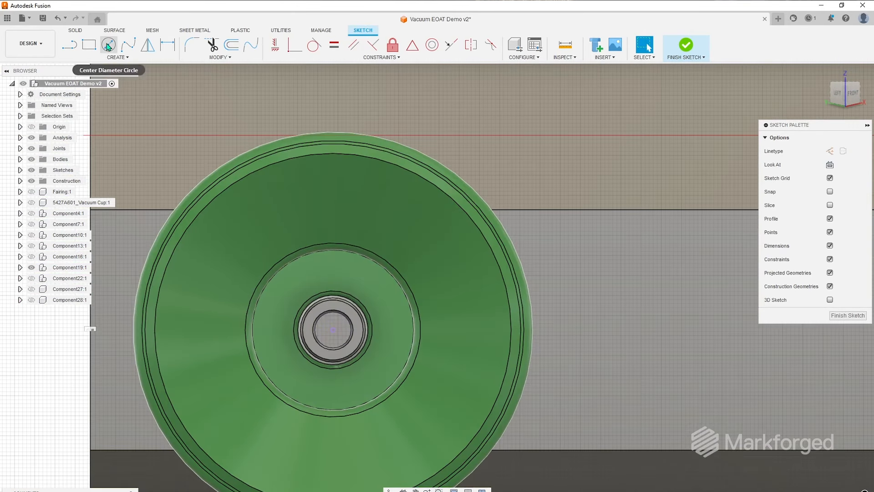
{"action": "left_click", "coordinate": [108, 44]}
{"action": "left_click", "coordinate": [334, 330]}
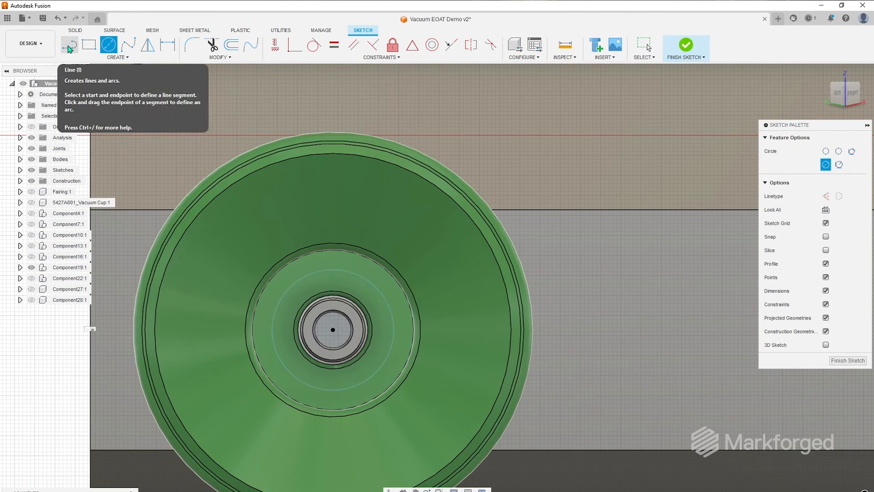
Draw a diamond with crossed centre lines inside the circle and dimension its upper and lower halves at 0.05 in
{"action": "left_click", "coordinate": [117, 58]}
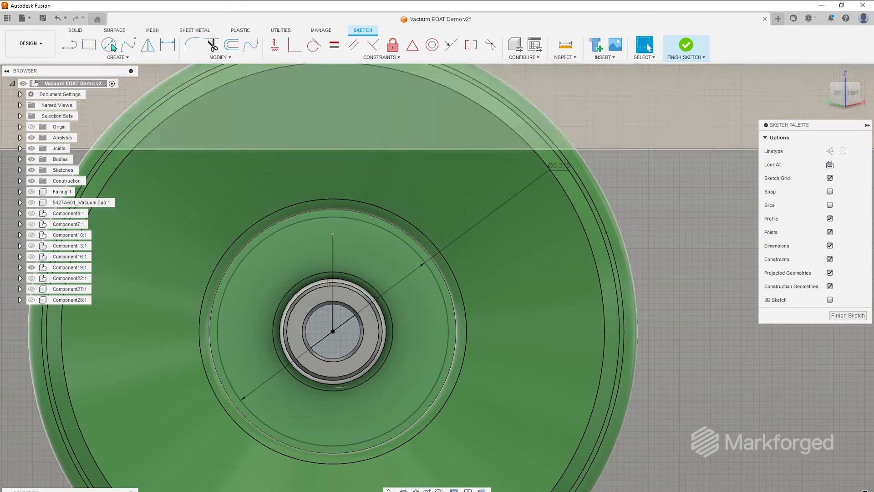
{"action": "left_click", "coordinate": [69, 45]}
{"action": "left_click", "coordinate": [332, 234]}
{"action": "key", "text": "d"}
{"action": "left_click", "coordinate": [429, 364]}
{"action": "type", "text": "0."}
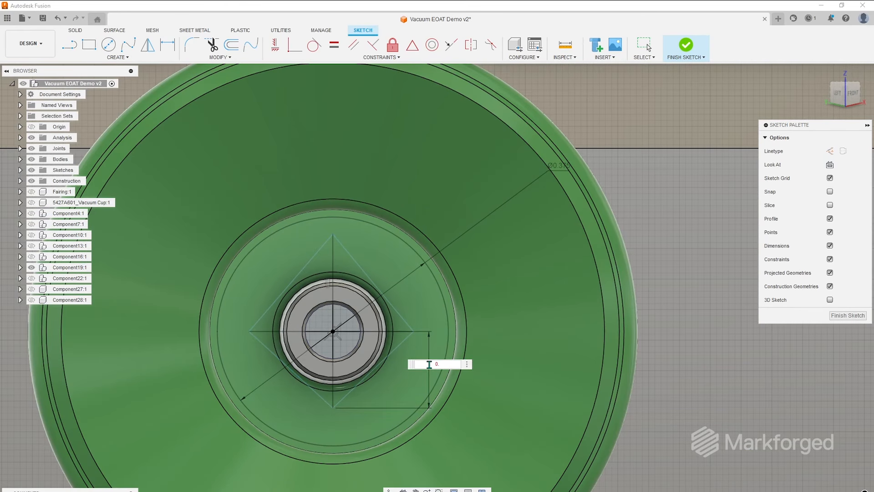
{"action": "type", "text": "05"}
{"action": "key", "text": "Return"}
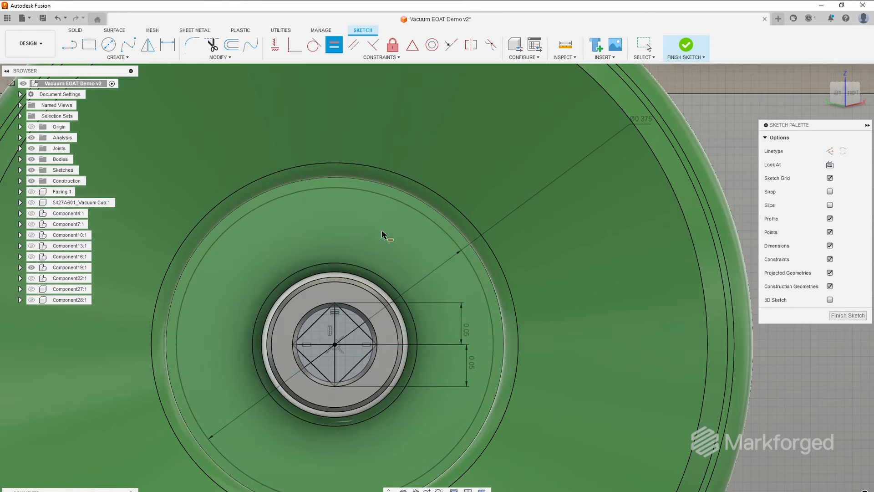
{"action": "scroll", "coordinate": [346, 301], "scroll_direction": "up", "scroll_amount": 3}
{"action": "scroll", "coordinate": [424, 320], "scroll_direction": "down", "scroll_amount": 6}
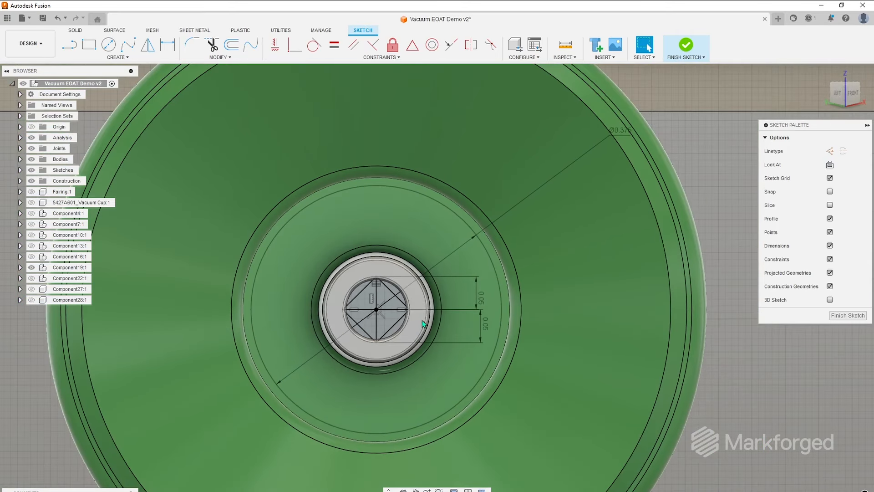
{"action": "scroll", "coordinate": [452, 324], "scroll_direction": "down", "scroll_amount": 4}
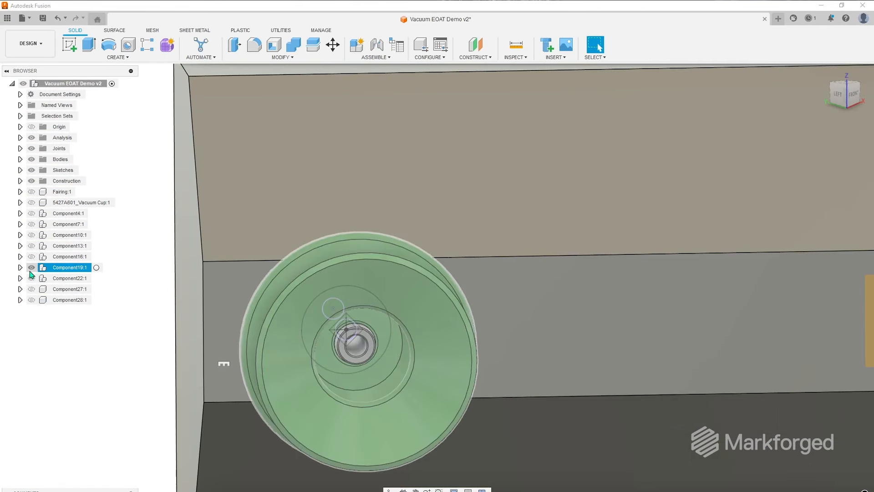
Hide Component19 and extrude the diamond's profiles 0.8 in into the swept body as a cut, excluding the surrounding circle
{"action": "left_click", "coordinate": [31, 268]}
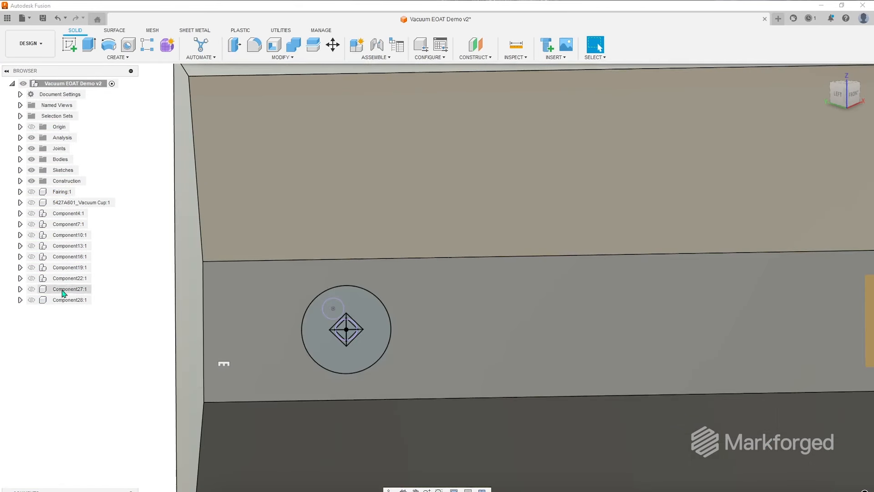
{"action": "left_click", "coordinate": [89, 44]}
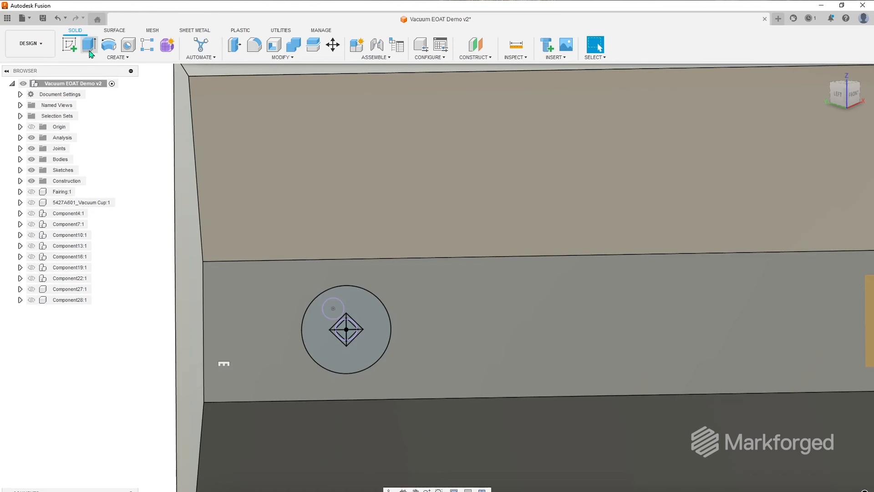
{"action": "scroll", "coordinate": [351, 327], "scroll_direction": "up", "scroll_amount": 4}
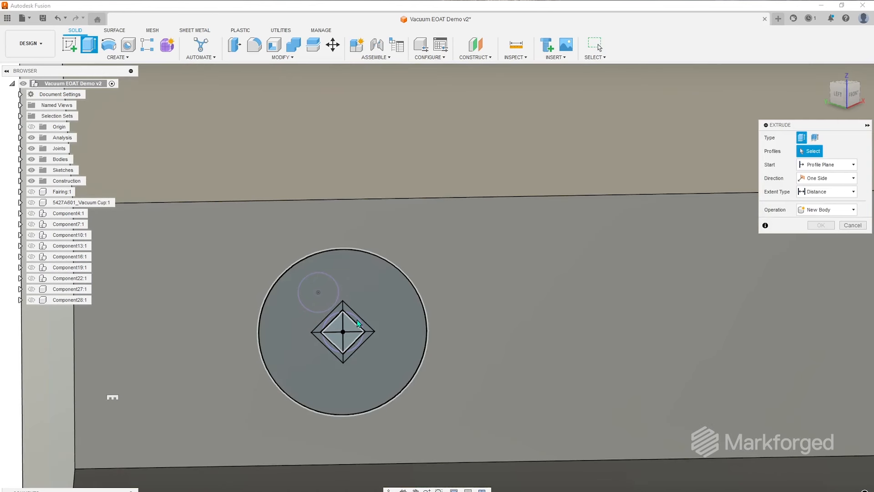
{"action": "left_click", "coordinate": [357, 334]}
{"action": "scroll", "coordinate": [349, 325], "scroll_direction": "up", "scroll_amount": 3}
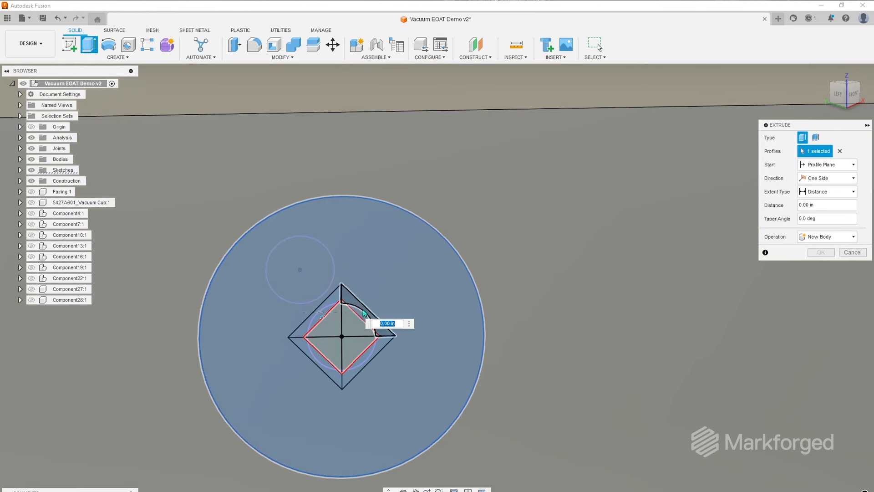
{"action": "left_click", "coordinate": [356, 313]}
{"action": "left_click", "coordinate": [362, 308]}
{"action": "left_click", "coordinate": [322, 310]}
{"action": "left_click", "coordinate": [322, 329]}
{"action": "left_click", "coordinate": [325, 349]}
{"action": "left_click", "coordinate": [321, 363]}
{"action": "left_click", "coordinate": [365, 362]}
{"action": "left_click", "coordinate": [359, 354]}
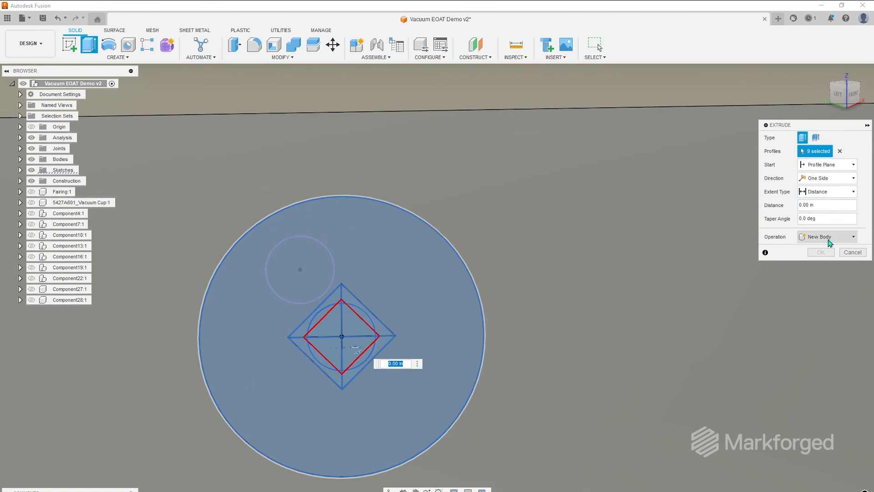
{"action": "left_click", "coordinate": [828, 239]}
{"action": "left_click", "coordinate": [820, 261]}
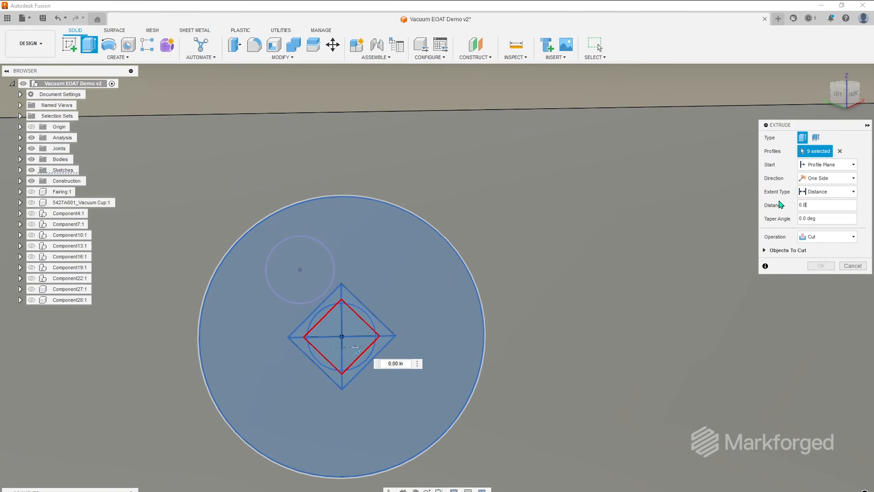
{"action": "key", "text": "Return"}
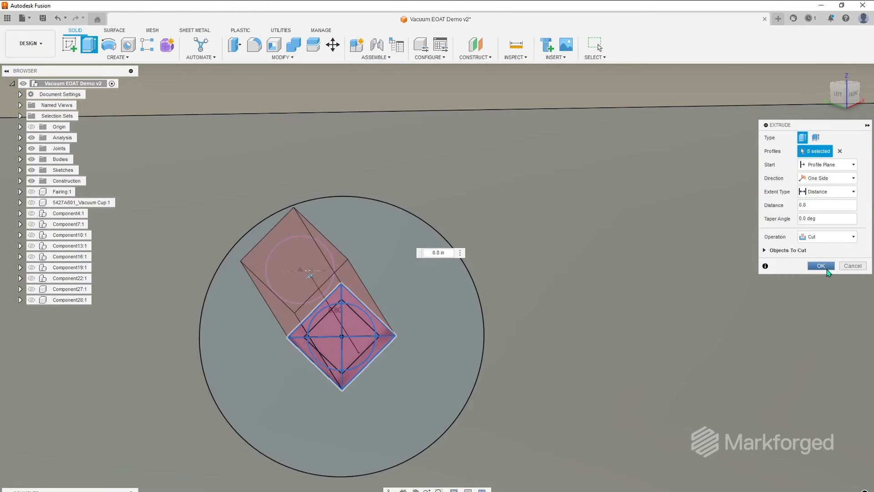
{"action": "left_click", "coordinate": [821, 266]}
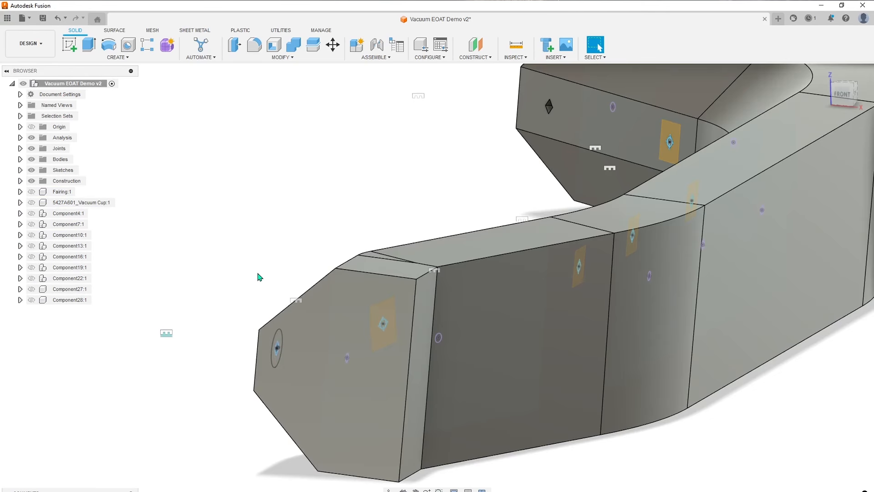
Start a sketch on the swept body's end face and draw a line from its short edge's midpoint to a four-sided diamond
{"action": "left_click", "coordinate": [117, 57]}
{"action": "left_click", "coordinate": [99, 68]}
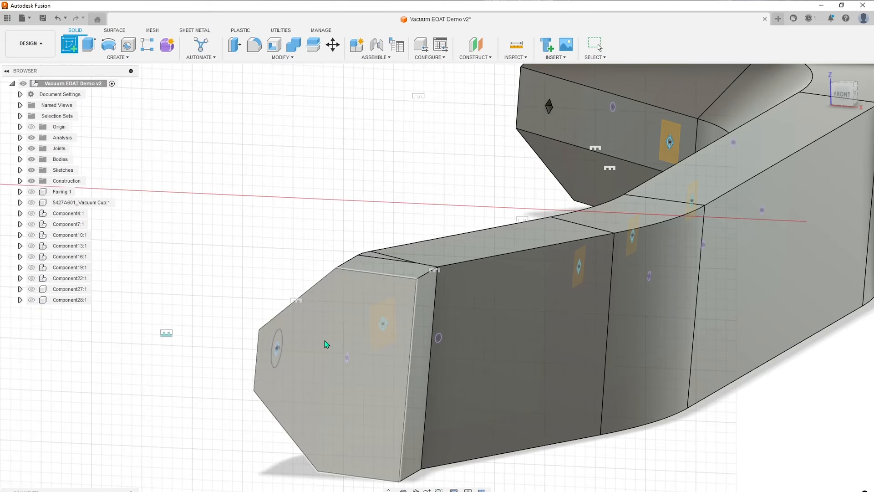
{"action": "left_click", "coordinate": [326, 346]}
{"action": "middle_click_drag", "start_coordinate": [670, 405], "coordinate": [302, 322]}
{"action": "scroll", "coordinate": [458, 351], "scroll_direction": "up", "scroll_amount": 5}
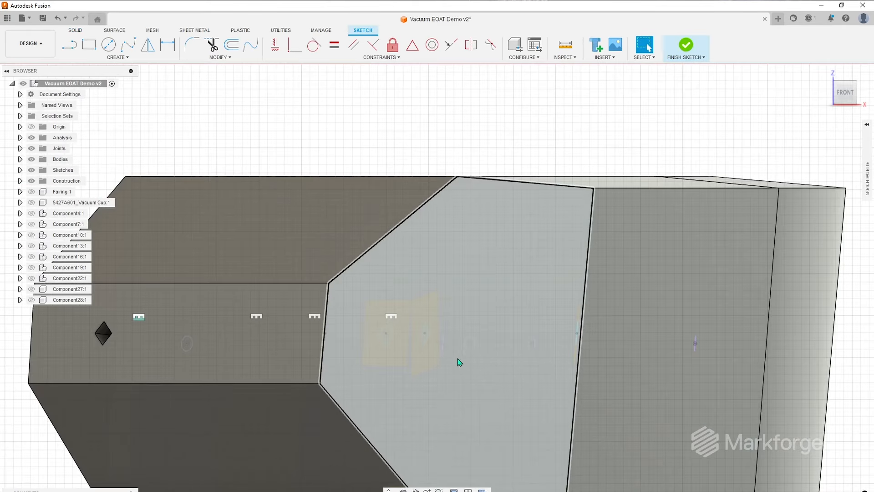
{"action": "left_click", "coordinate": [320, 316]}
{"action": "left_click", "coordinate": [498, 331]}
{"action": "scroll", "coordinate": [468, 350], "scroll_direction": "up", "scroll_amount": 2}
{"action": "left_click", "coordinate": [469, 357]}
{"action": "left_click", "coordinate": [439, 321]}
{"action": "scroll", "coordinate": [462, 328], "scroll_direction": "up", "scroll_amount": 3}
Dimension the angle at the diamond's corner nearest the short edge as 90°
{"action": "key", "text": "d"}
{"action": "left_click", "coordinate": [434, 305]}
{"action": "left_click", "coordinate": [433, 332]}
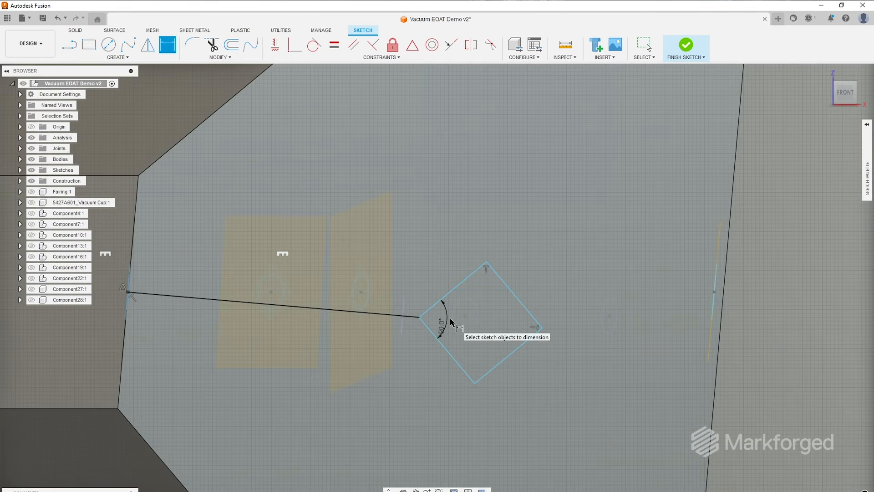
Draw both diagonals across the diamond and set its upright diagonal to 0.30 in
{"action": "key", "text": "l"}
{"action": "left_click", "coordinate": [487, 262]}
{"action": "left_click", "coordinate": [475, 383]}
{"action": "left_click", "coordinate": [420, 317]}
{"action": "left_click", "coordinate": [542, 327]}
{"action": "key", "text": "Escape"}
{"action": "left_click", "coordinate": [561, 393]}
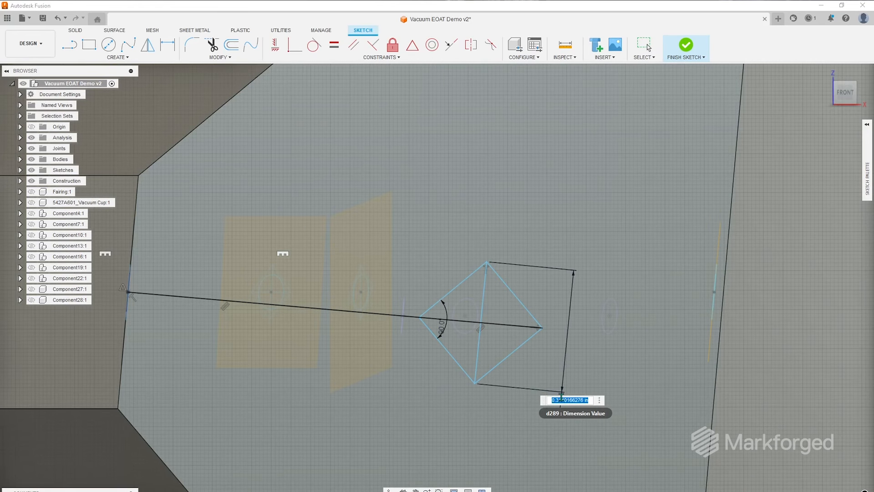
{"action": "key", "text": "Escape"}
{"action": "scroll", "coordinate": [398, 257], "scroll_direction": "down", "scroll_amount": 4}
{"action": "middle_click_drag", "start_coordinate": [399, 257], "coordinate": [382, 249]}
{"action": "scroll", "coordinate": [417, 220], "scroll_direction": "up", "scroll_amount": 1}
Dimension the diamond's sides at 0.30 in and finish the end-face sketch
{"action": "left_click", "coordinate": [98, 57]}
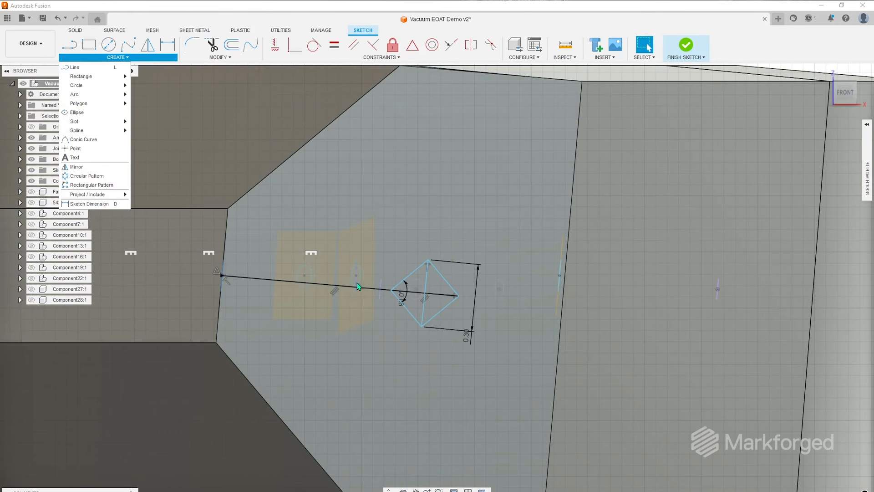
{"action": "left_click", "coordinate": [426, 285]}
{"action": "key", "text": "d"}
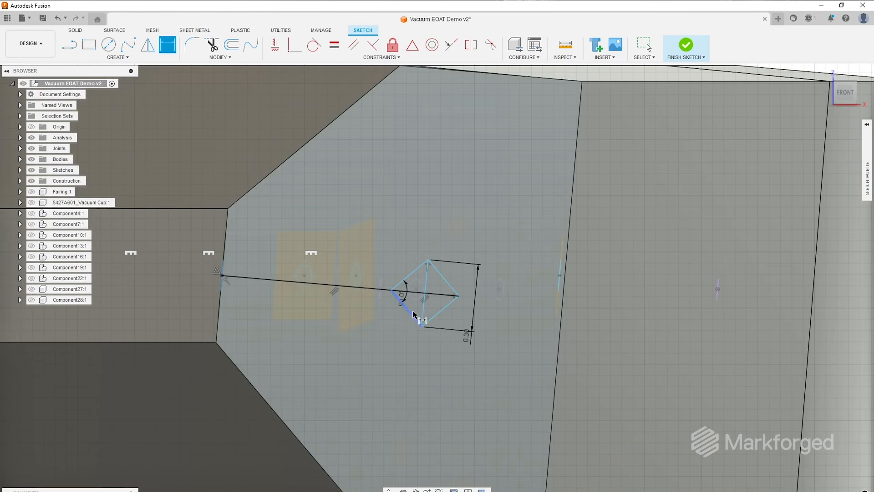
{"action": "key", "text": "Escape"}
{"action": "scroll", "coordinate": [352, 300], "scroll_direction": "down", "scroll_amount": 3}
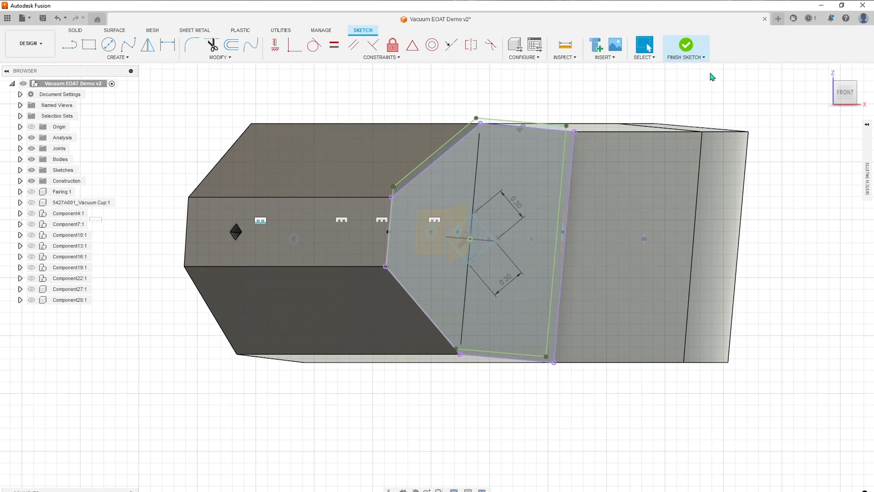
{"action": "left_click", "coordinate": [690, 51]}
Sweep the end-face diamond's four profiles along the chained centre path of Sketch33 as a cut with perpendicular orientation
{"action": "left_click", "coordinate": [116, 58]}
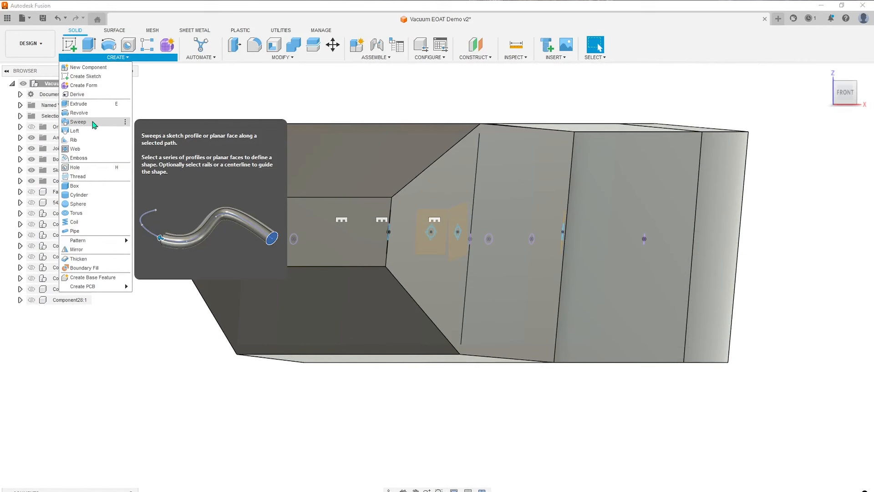
{"action": "left_click", "coordinate": [78, 121]}
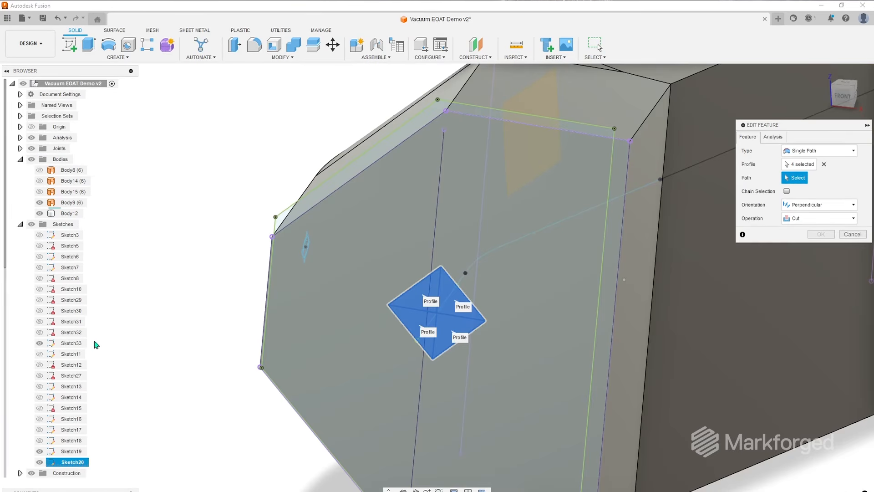
{"action": "left_click", "coordinate": [560, 229]}
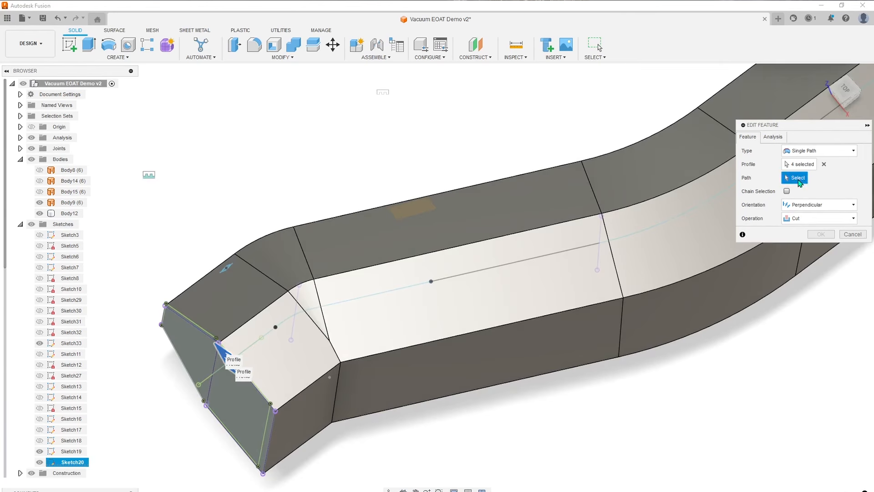
{"action": "left_click", "coordinate": [261, 340]}
{"action": "left_click", "coordinate": [328, 305]}
{"action": "scroll", "coordinate": [473, 303], "scroll_direction": "down", "scroll_amount": 3}
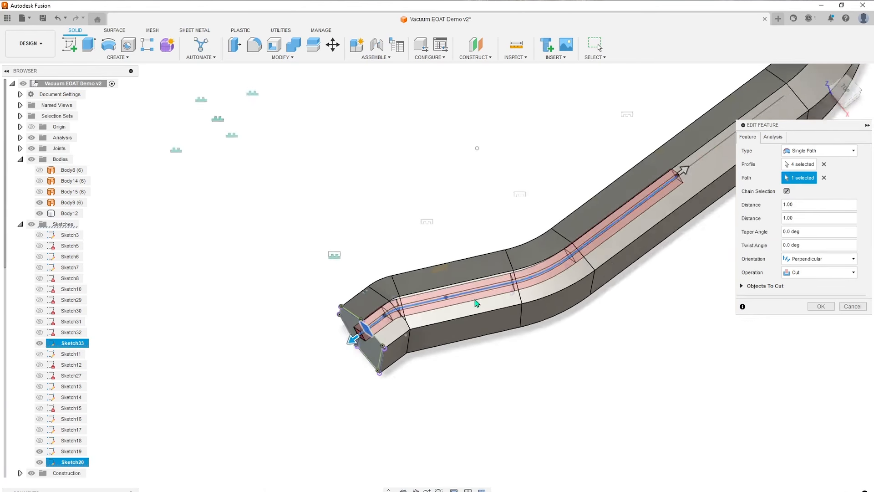
{"action": "middle_click_drag", "start_coordinate": [711, 151], "coordinate": [446, 252]}
{"action": "scroll", "coordinate": [445, 253], "scroll_direction": "up", "scroll_amount": 2}
{"action": "left_click", "coordinate": [445, 251]}
{"action": "middle_click_drag", "start_coordinate": [642, 69], "coordinate": [513, 281]}
{"action": "scroll", "coordinate": [512, 281], "scroll_direction": "down", "scroll_amount": 2}
{"action": "middle_click_drag", "start_coordinate": [495, 322], "coordinate": [465, 233], "text": "shift"}
{"action": "left_click", "coordinate": [492, 321]}
Examine the channel opening in the end face and the outside of the swept body along its length
{"action": "scroll", "coordinate": [492, 321], "scroll_direction": "down", "scroll_amount": 4}
{"action": "middle_click_drag", "start_coordinate": [365, 339], "coordinate": [508, 331]}
{"action": "scroll", "coordinate": [328, 321], "scroll_direction": "up", "scroll_amount": 3}
{"action": "middle_click_drag", "start_coordinate": [329, 321], "coordinate": [371, 339], "text": "shift"}
{"action": "scroll", "coordinate": [346, 305], "scroll_direction": "up", "scroll_amount": 2}
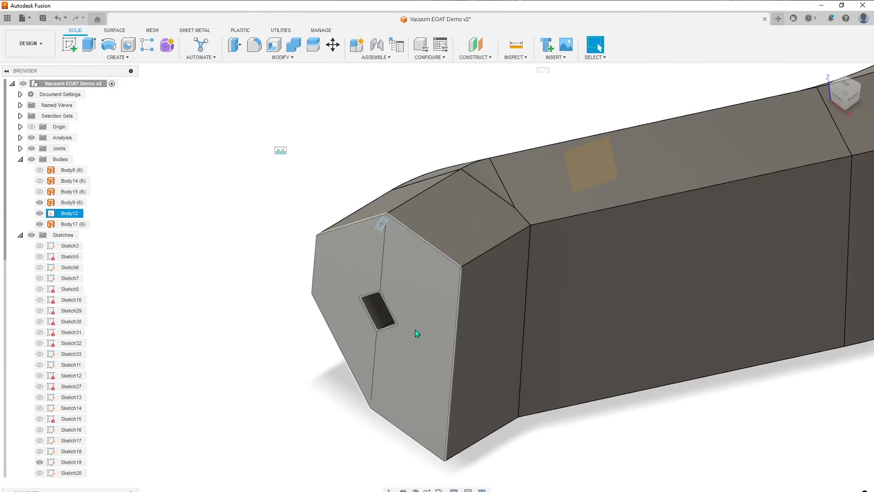
{"action": "scroll", "coordinate": [417, 333], "scroll_direction": "down", "scroll_amount": 2}
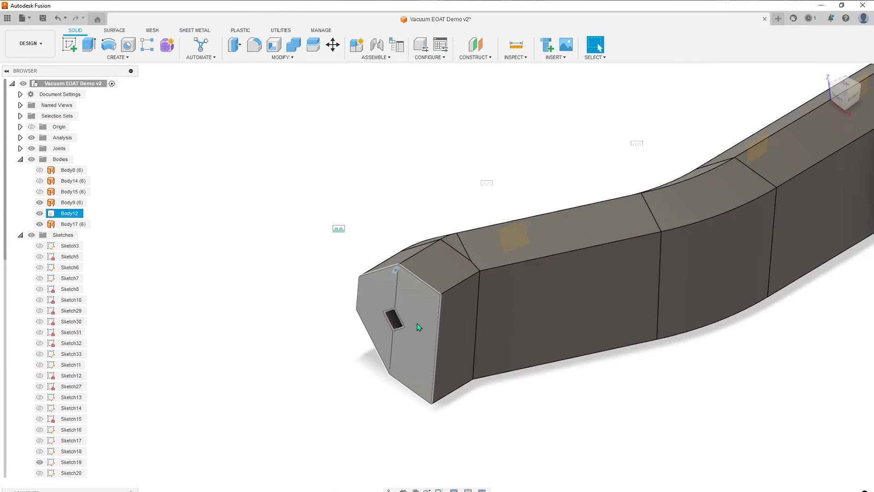
{"action": "middle_click_drag", "start_coordinate": [569, 312], "coordinate": [401, 368]}
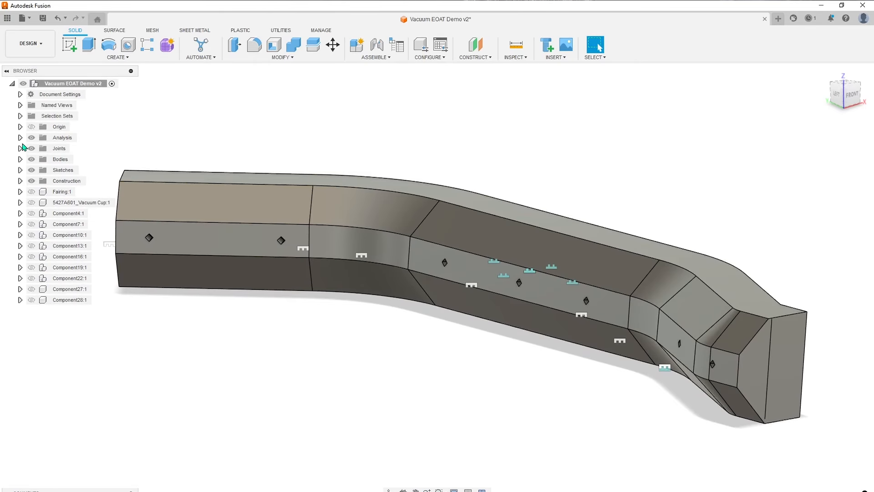
Show the Section4 analysis, examine how the internal channel meets the diamond pockets along the body, and hide the section again
{"action": "left_click", "coordinate": [20, 138]}
{"action": "left_click", "coordinate": [40, 148]}
{"action": "middle_click_drag", "start_coordinate": [672, 325], "coordinate": [763, 332], "text": "shift"}
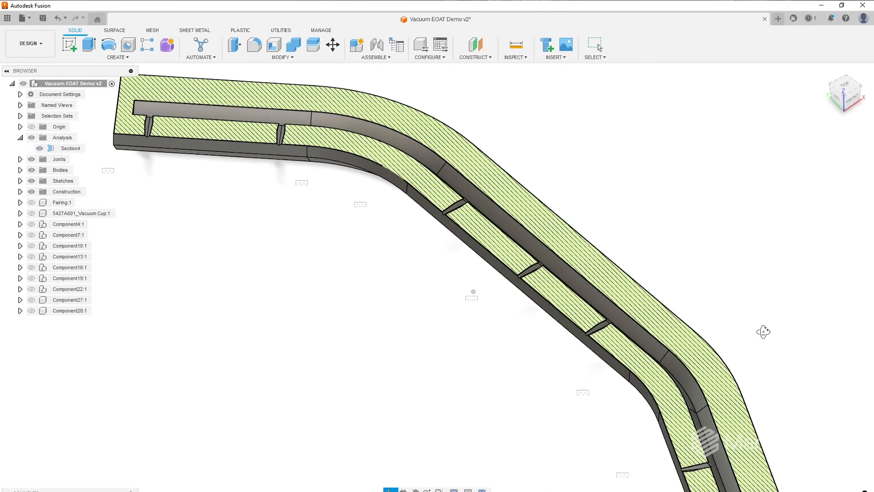
{"action": "scroll", "coordinate": [658, 440], "scroll_direction": "up", "scroll_amount": 5}
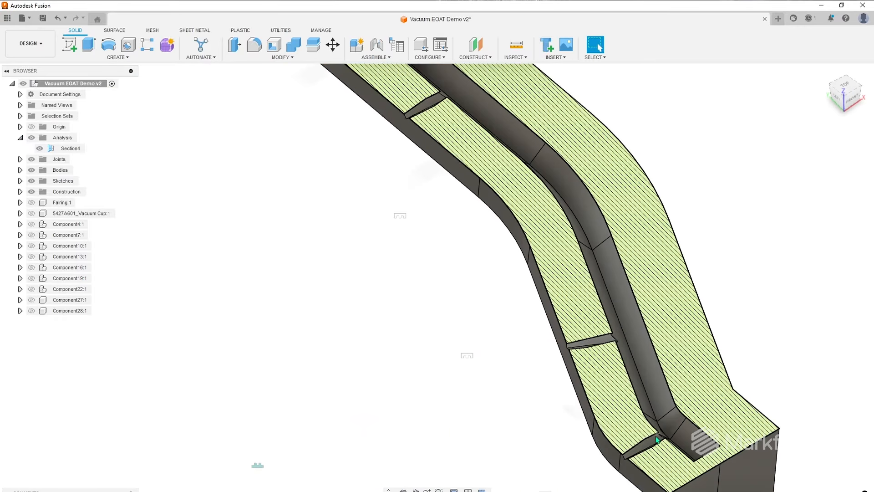
{"action": "scroll", "coordinate": [658, 440], "scroll_direction": "down", "scroll_amount": 2}
{"action": "scroll", "coordinate": [605, 394], "scroll_direction": "up", "scroll_amount": 4}
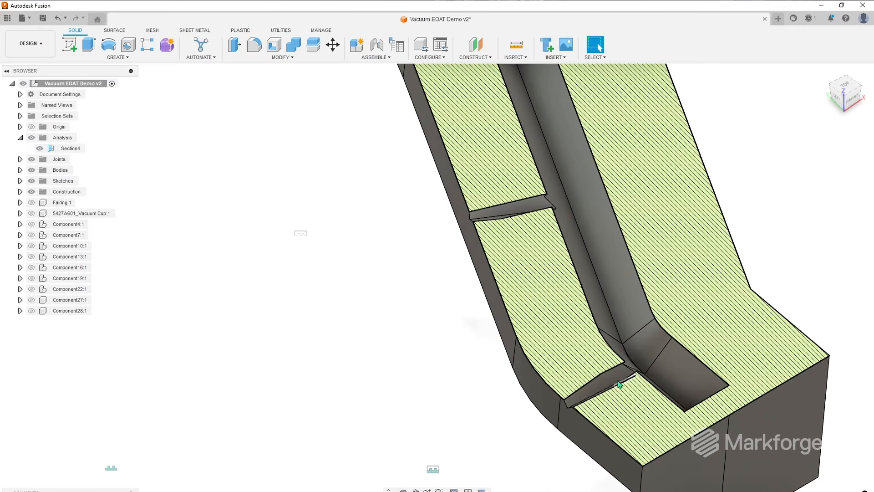
{"action": "scroll", "coordinate": [605, 394], "scroll_direction": "down", "scroll_amount": 3}
{"action": "scroll", "coordinate": [474, 341], "scroll_direction": "down", "scroll_amount": 1}
{"action": "middle_click_drag", "start_coordinate": [358, 237], "coordinate": [472, 310]}
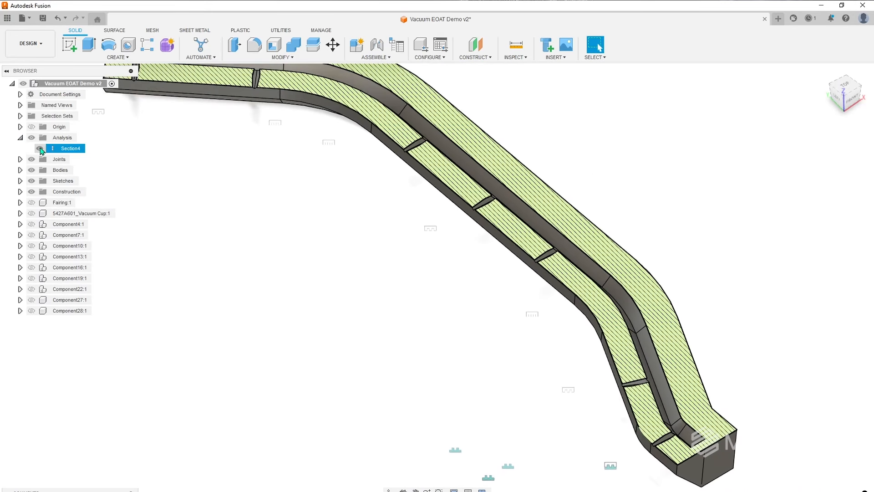
{"action": "left_click", "coordinate": [40, 148]}
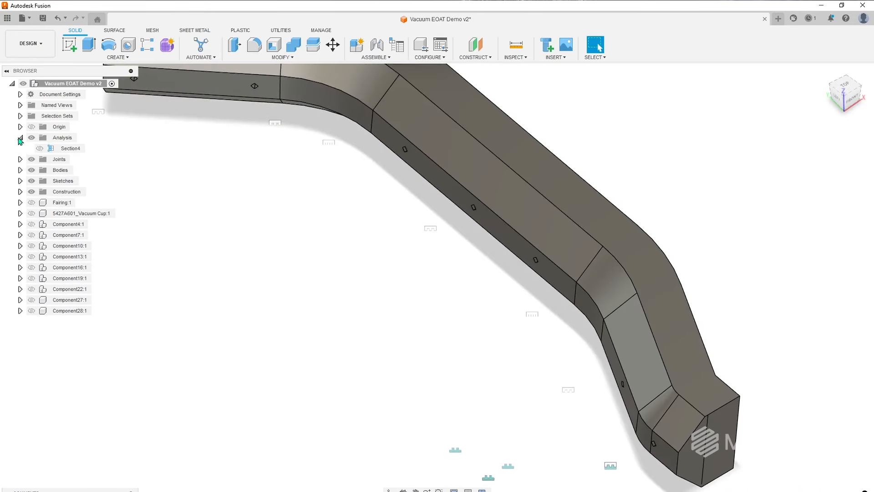
{"action": "left_click", "coordinate": [19, 138]}
{"action": "middle_click_drag", "start_coordinate": [357, 328], "coordinate": [425, 312], "text": "shift"}
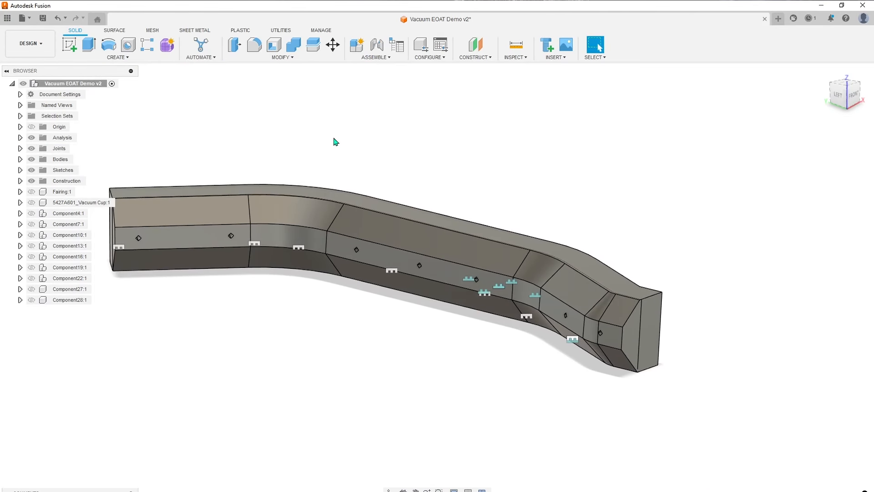
{"action": "left_click", "coordinate": [282, 57]}
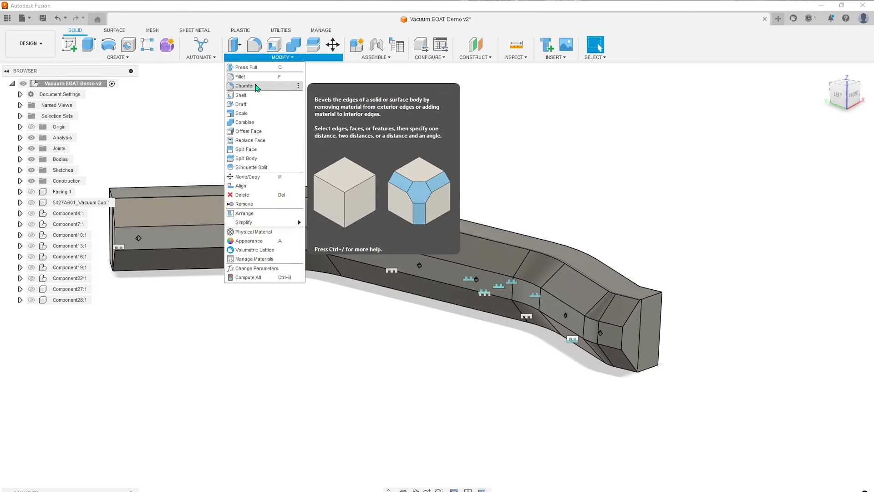
{"action": "left_click", "coordinate": [257, 87]}
{"action": "scroll", "coordinate": [460, 351], "scroll_direction": "up", "scroll_amount": 3}
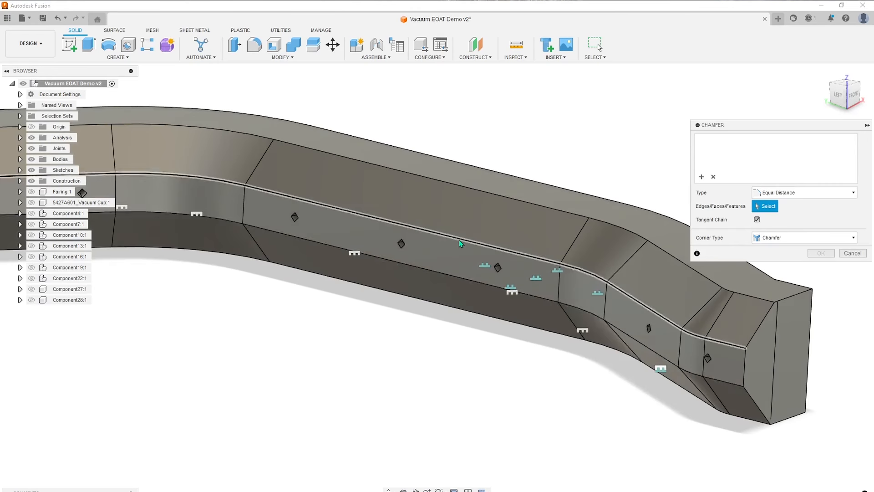
{"action": "scroll", "coordinate": [459, 240], "scroll_direction": "up", "scroll_amount": 2}
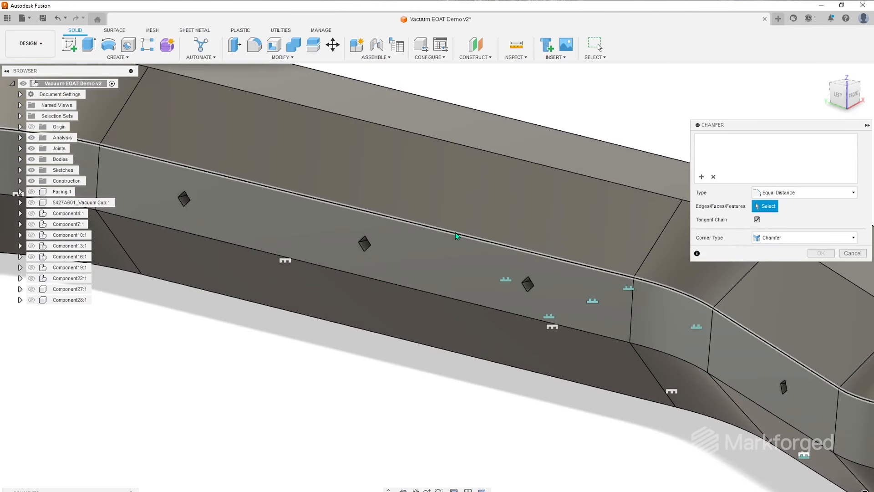
{"action": "left_click", "coordinate": [455, 232]}
{"action": "left_click", "coordinate": [799, 193]}
{"action": "left_click", "coordinate": [790, 205]}
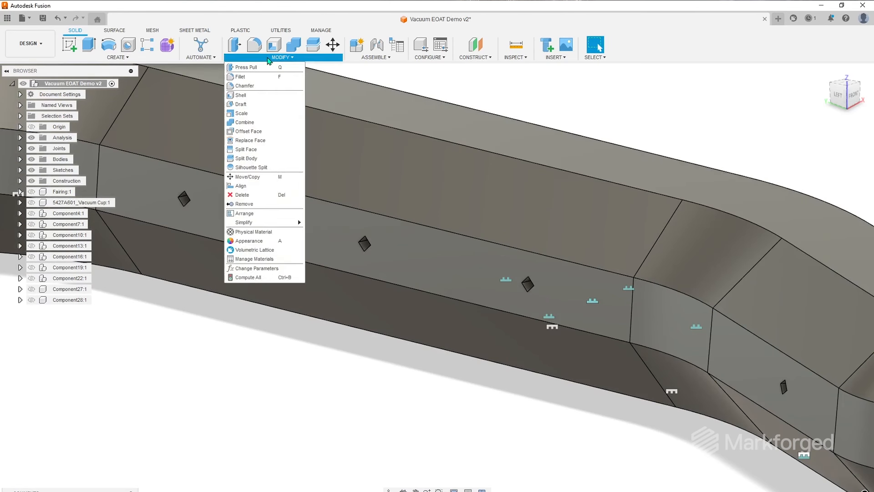
Chamfer the lower edge chain of the narrow cup-pocket face with two distances, 0.125 in and 0.05 in
{"action": "left_click", "coordinate": [327, 104]}
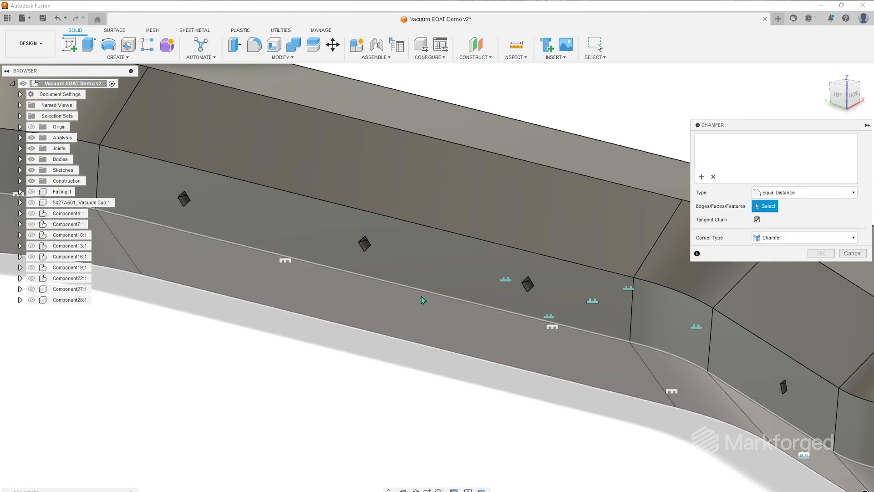
{"action": "left_click", "coordinate": [421, 297]}
{"action": "left_click", "coordinate": [792, 192]}
{"action": "left_click", "coordinate": [790, 204]}
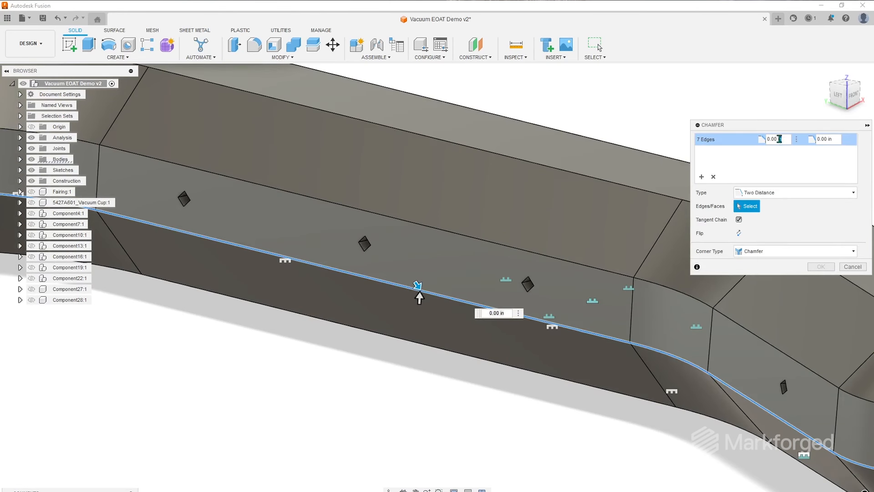
{"action": "type", "text": ".125"}
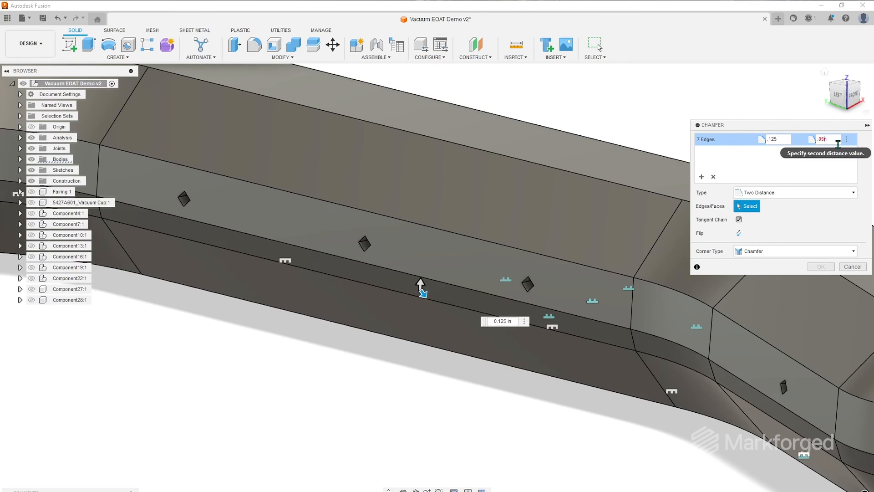
{"action": "left_click", "coordinate": [816, 267]}
Chamfer the upper edge chain of the cup-pocket face with two distances, 0.05 in and 0.125 in
{"action": "left_click", "coordinate": [278, 58]}
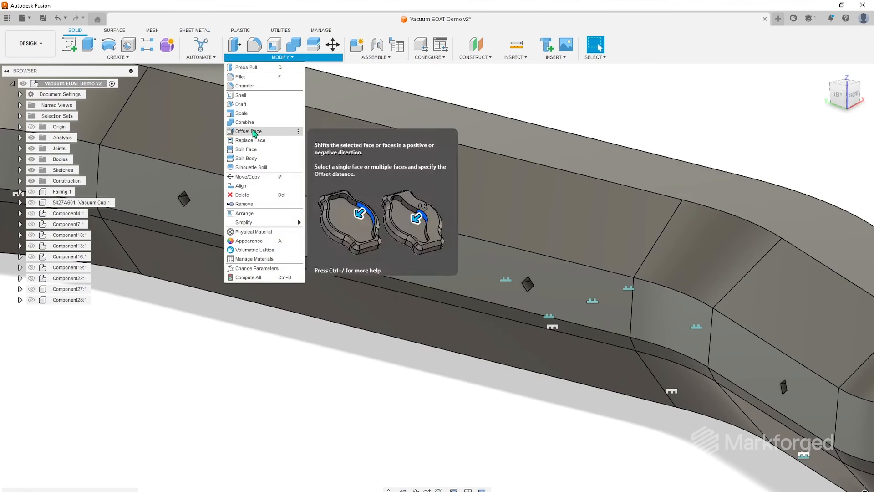
{"action": "left_click", "coordinate": [255, 86]}
{"action": "left_click", "coordinate": [391, 221]}
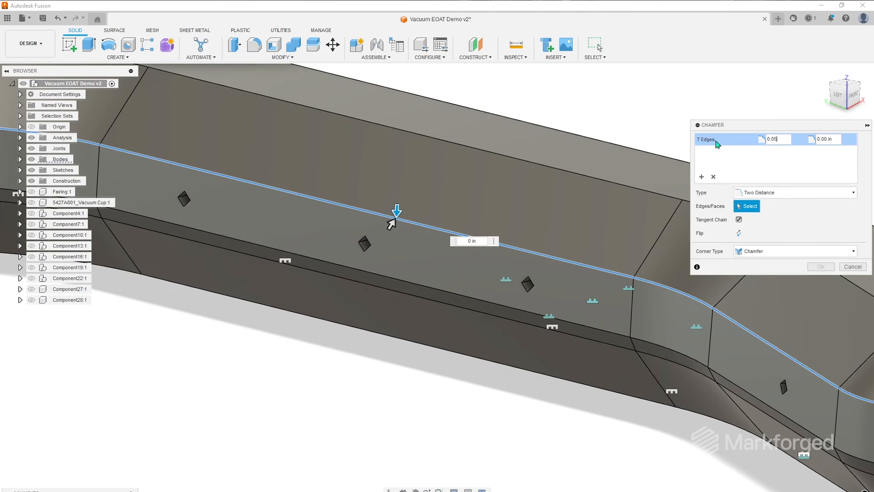
{"action": "type", "text": ".125"}
{"action": "left_click", "coordinate": [820, 267]}
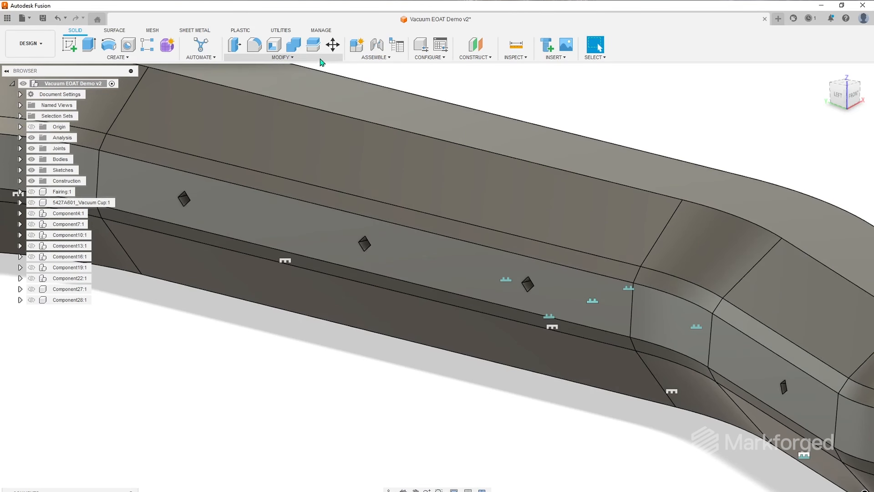
Start a constant-radius fillet on the long outer edge chains of the swept body, including those at the angled end
{"action": "left_click", "coordinate": [282, 57]}
{"action": "left_click", "coordinate": [254, 77]}
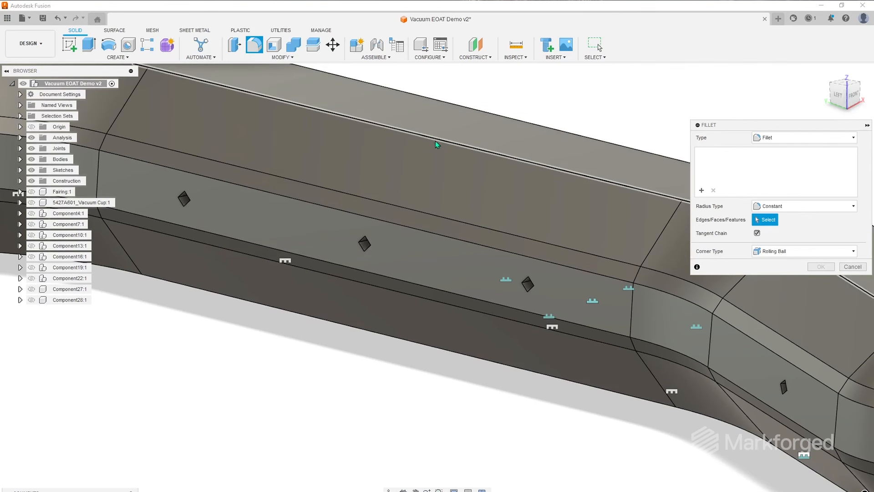
{"action": "left_click", "coordinate": [435, 138]}
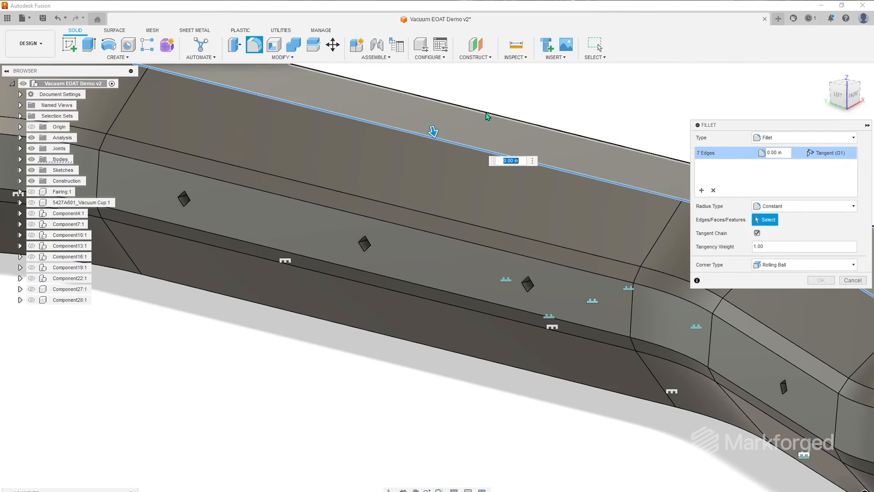
{"action": "left_click", "coordinate": [486, 115]}
{"action": "scroll", "coordinate": [514, 211], "scroll_direction": "down", "scroll_amount": 3}
{"action": "left_click", "coordinate": [485, 315]}
{"action": "middle_click_drag", "start_coordinate": [614, 360], "coordinate": [168, 322]}
{"action": "middle_click_drag", "start_coordinate": [499, 340], "coordinate": [364, 346], "text": "shift"}
{"action": "left_click", "coordinate": [514, 355]}
{"action": "left_click", "coordinate": [459, 239]}
{"action": "left_click", "coordinate": [450, 378]}
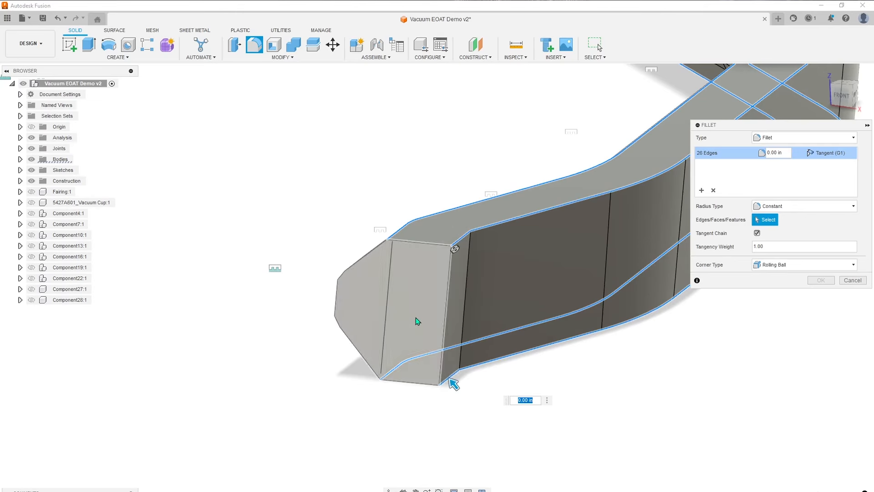
Add both end faces of the body to the fillet and apply a 0.05 in radius
{"action": "left_click", "coordinate": [417, 322]}
{"action": "scroll", "coordinate": [519, 278], "scroll_direction": "down", "scroll_amount": 4}
{"action": "middle_click_drag", "start_coordinate": [499, 259], "coordinate": [364, 255], "text": "shift"}
{"action": "scroll", "coordinate": [398, 444], "scroll_direction": "up", "scroll_amount": 3}
{"action": "left_click", "coordinate": [398, 444]}
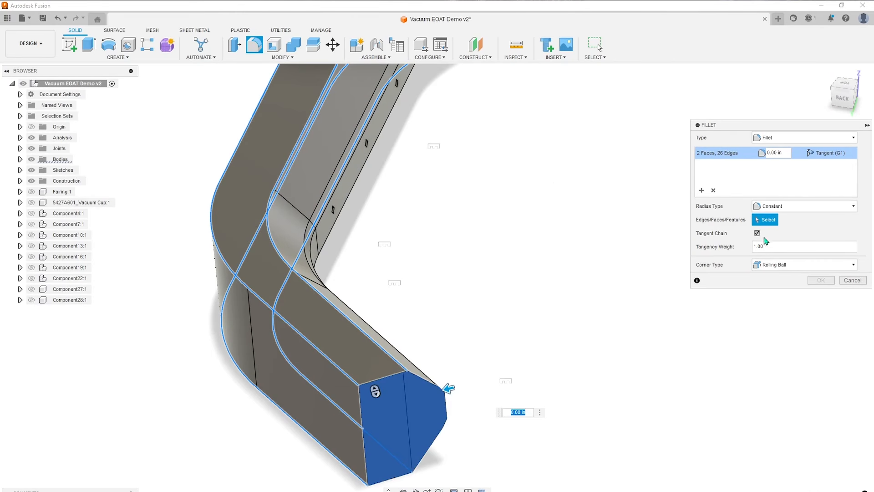
{"action": "type", "text": ".05"}
{"action": "key", "text": "Return"}
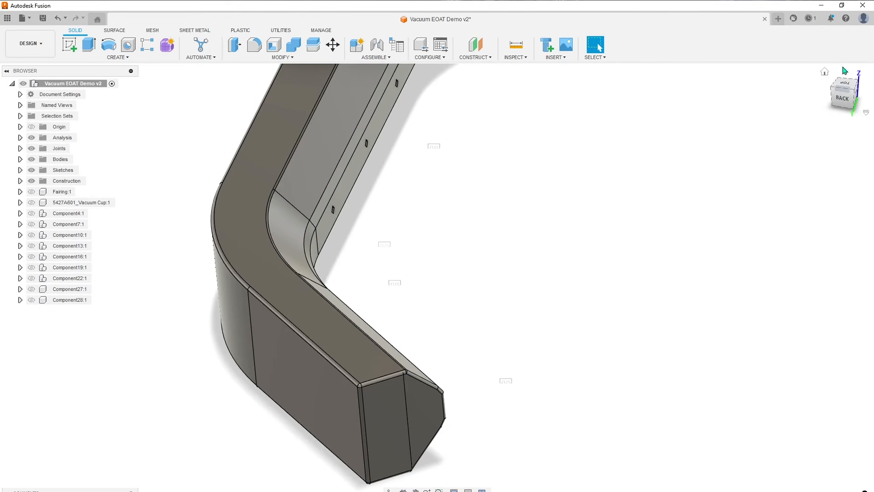
Open a sketch on the flat cup-pocket face and project the four edges of the middle diamond opening
{"action": "left_click", "coordinate": [831, 75]}
{"action": "middle_click_drag", "start_coordinate": [512, 395], "coordinate": [585, 374], "text": "shift"}
{"action": "scroll", "coordinate": [585, 374], "scroll_direction": "up", "scroll_amount": 3}
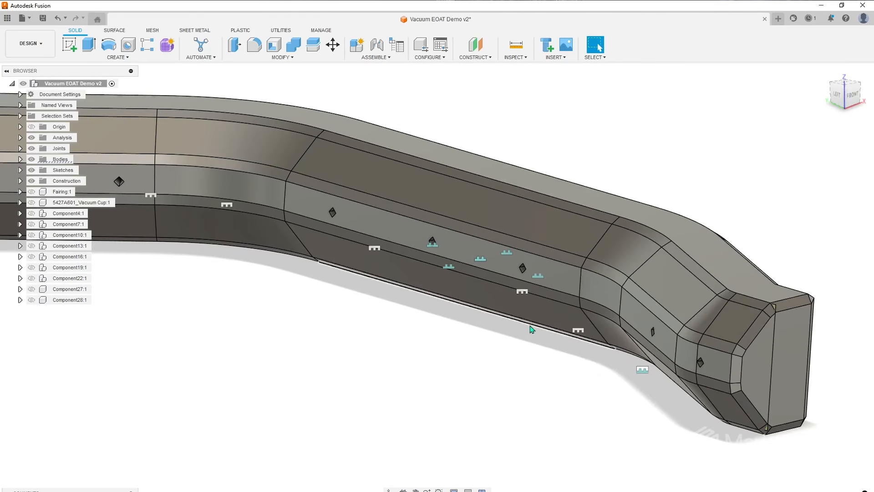
{"action": "scroll", "coordinate": [545, 352], "scroll_direction": "up", "scroll_amount": 2}
{"action": "middle_click_drag", "start_coordinate": [545, 352], "coordinate": [548, 347]}
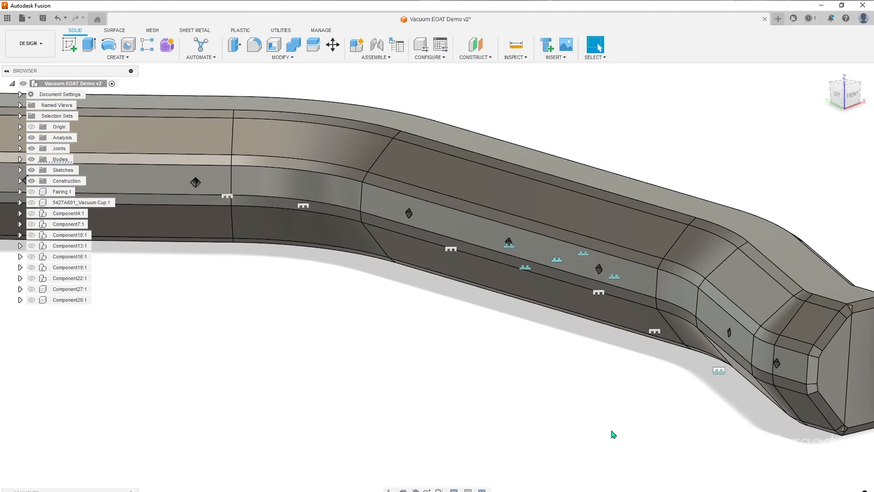
{"action": "double_click", "coordinate": [683, 488]}
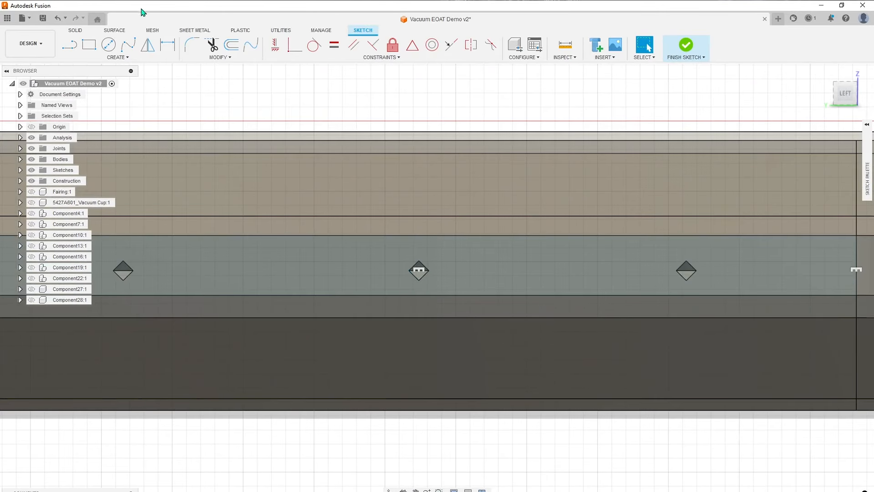
{"action": "left_click", "coordinate": [124, 58]}
{"action": "mouse_move", "coordinate": [93, 196]}
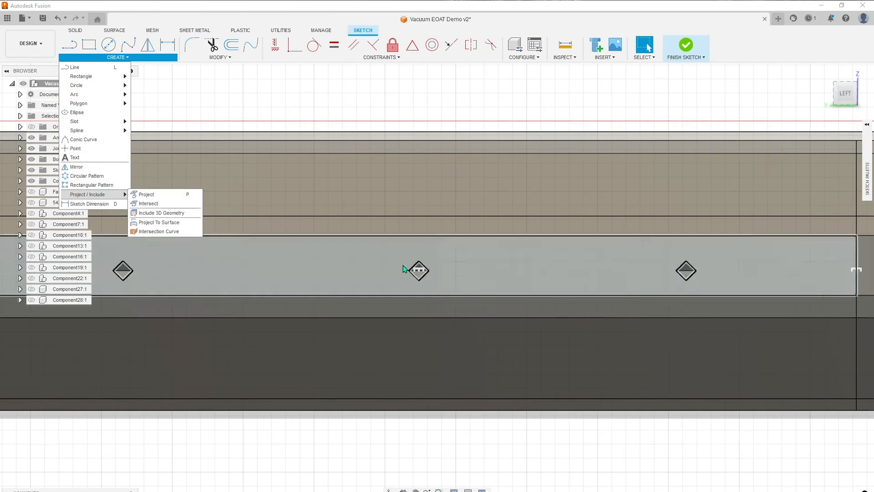
{"action": "left_click", "coordinate": [146, 195]}
{"action": "scroll", "coordinate": [424, 295], "scroll_direction": "up", "scroll_amount": 3}
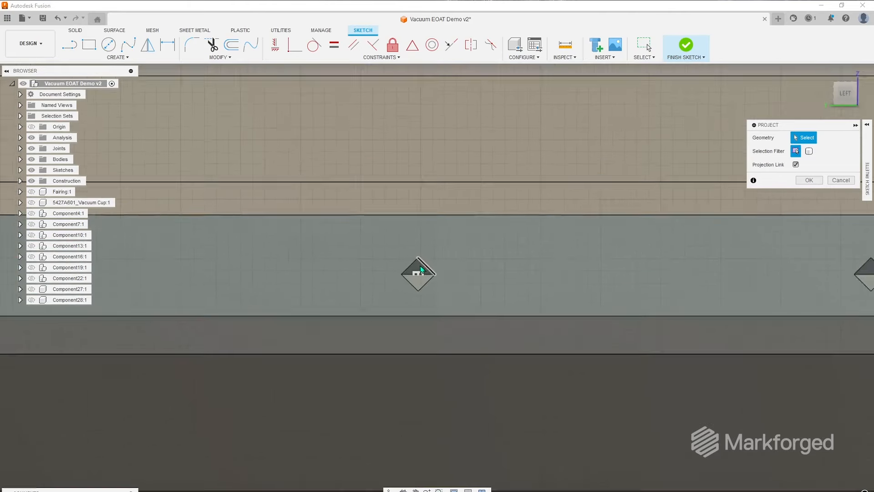
{"action": "left_click", "coordinate": [414, 266]}
{"action": "left_click", "coordinate": [411, 285]}
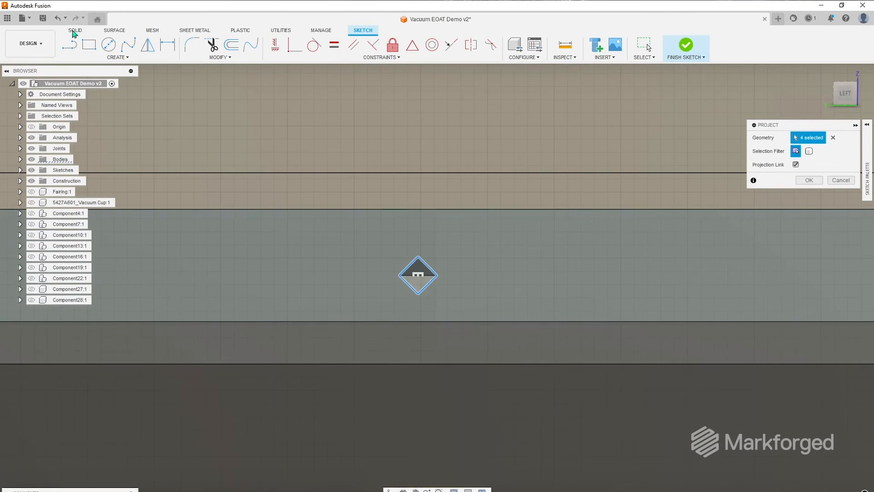
Draw the diamond's upright diagonal and a two-point rectangle enclosing the diamond
{"action": "left_click", "coordinate": [69, 44]}
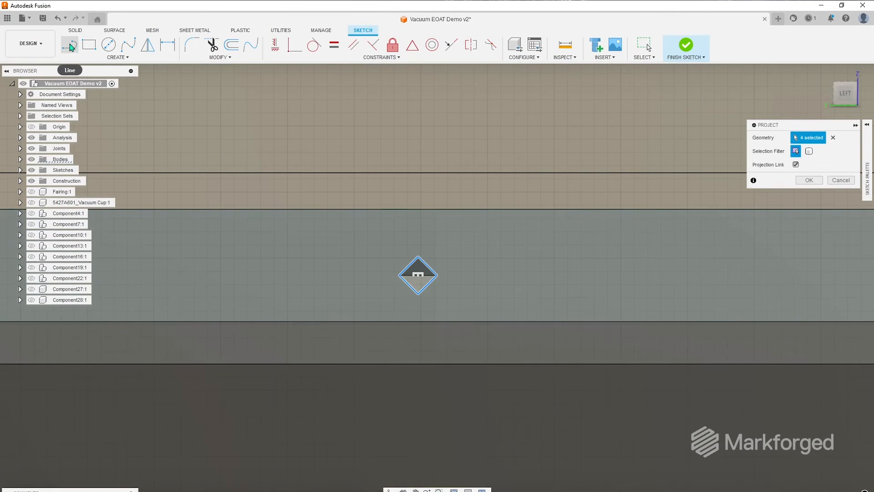
{"action": "left_click", "coordinate": [112, 58]}
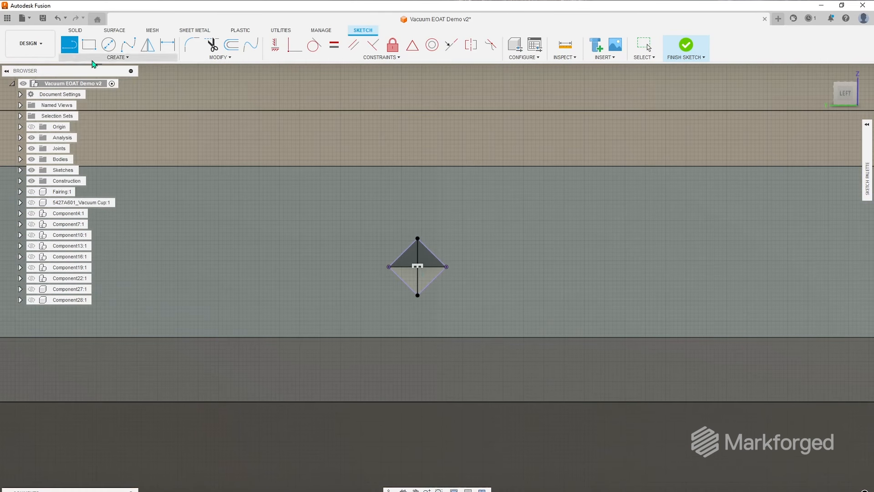
{"action": "left_click", "coordinate": [89, 44]}
{"action": "left_click", "coordinate": [241, 172]}
{"action": "left_click", "coordinate": [655, 383]}
{"action": "key", "text": "Escape"}
Draw an upright line from the midpoint of the rectangle's lower edge and make its free end coincident with the diamond's centre
{"action": "left_click", "coordinate": [69, 44]}
{"action": "left_click", "coordinate": [448, 383]}
{"action": "left_click", "coordinate": [448, 234]}
{"action": "key", "text": "Escape"}
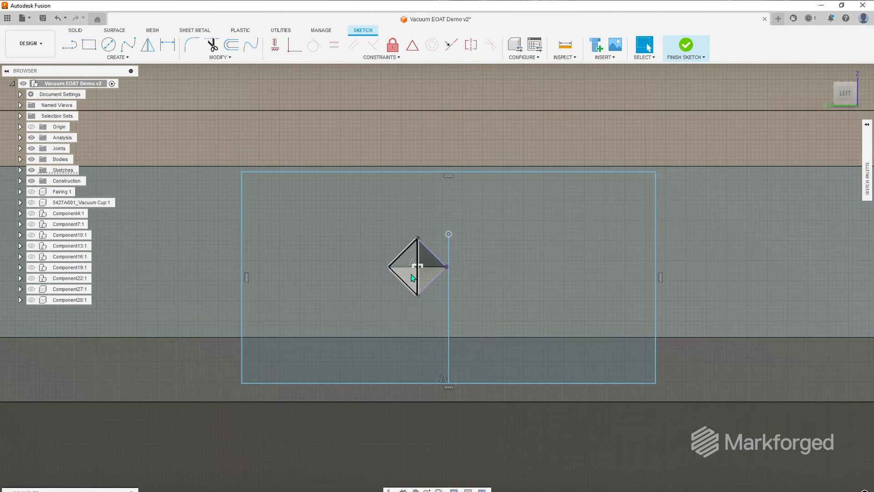
{"action": "left_click", "coordinate": [295, 44]}
{"action": "left_click", "coordinate": [417, 267]}
Draw a line from the diamond's centre to the midpoint of the rectangle's left edge and make it perpendicular to that edge
{"action": "key", "text": "l"}
{"action": "left_click", "coordinate": [418, 267]}
{"action": "left_click", "coordinate": [211, 277]}
{"action": "key", "text": "Escape"}
{"action": "left_click", "coordinate": [296, 272]}
{"action": "left_click", "coordinate": [371, 45]}
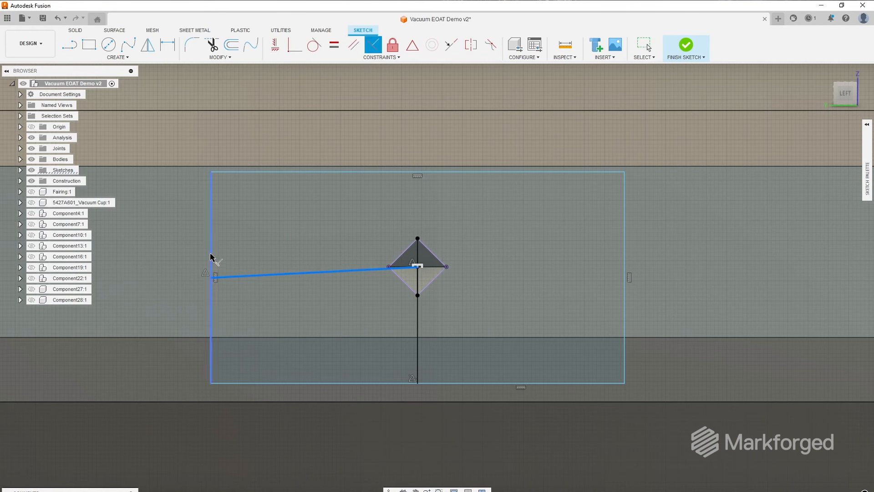
{"action": "left_click", "coordinate": [211, 257]}
Dimension the upright line from the diamond's centre to the rectangle's lower edge at 0.625 in
{"action": "key", "text": "d"}
{"action": "left_click", "coordinate": [417, 328]}
{"action": "left_click", "coordinate": [736, 312]}
{"action": "type", "text": ".625"}
{"action": "key", "text": "Return"}
{"action": "key", "text": "Escape"}
{"action": "double_click", "coordinate": [742, 377]}
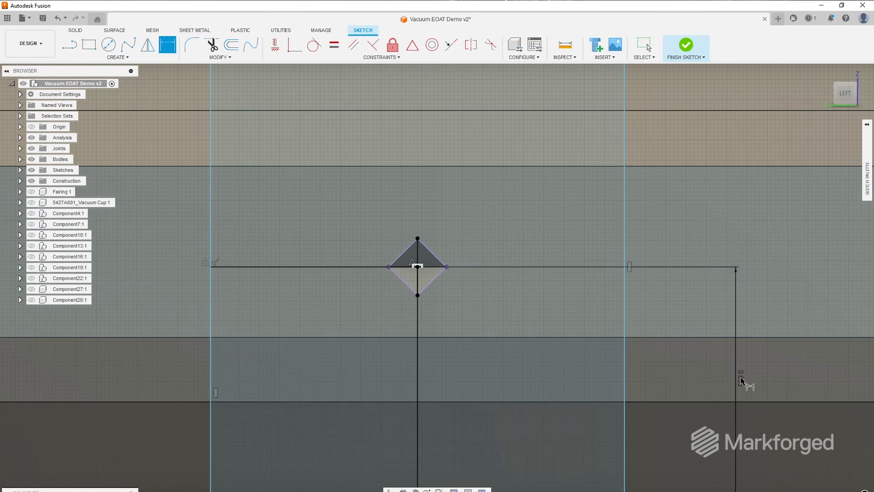
Dimension the horizontal line from the diamond's centre to the rectangle's side at 0.875 in
{"action": "scroll", "coordinate": [658, 356], "scroll_direction": "down", "scroll_amount": 3}
{"action": "left_click", "coordinate": [433, 302]}
{"action": "left_click", "coordinate": [448, 475]}
{"action": "type", "text": ".875"}
{"action": "key", "text": "Return"}
{"action": "key", "text": "Escape"}
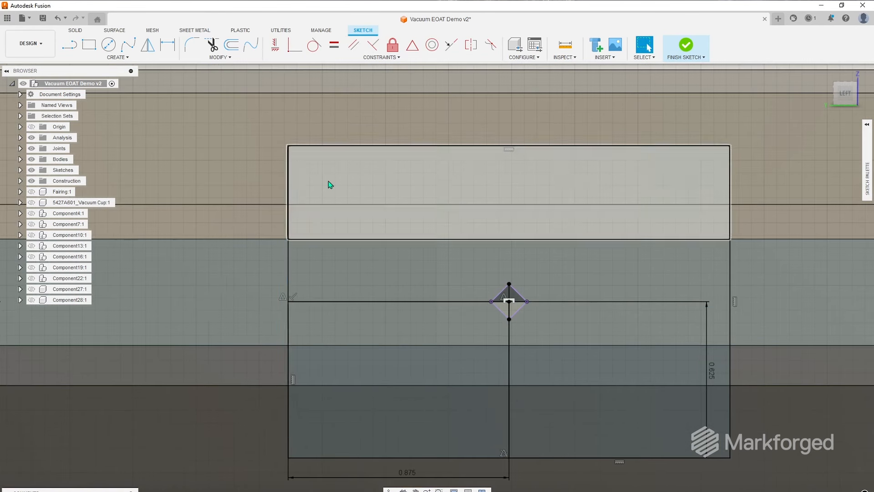
Place sketch points on the corners of the rectangle and finish the sketch
{"action": "scroll", "coordinate": [178, 68], "scroll_direction": "down", "scroll_amount": 1}
{"action": "left_click", "coordinate": [117, 58]}
{"action": "left_click", "coordinate": [75, 148]}
{"action": "left_click", "coordinate": [269, 131]}
{"action": "left_click", "coordinate": [633, 130]}
{"action": "left_click", "coordinate": [269, 389]}
{"action": "left_click", "coordinate": [686, 48]}
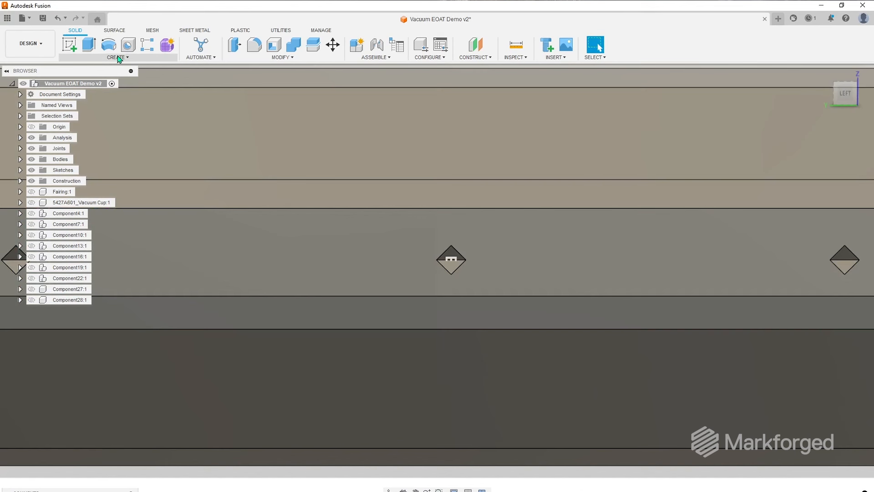
{"action": "left_click", "coordinate": [276, 57]}
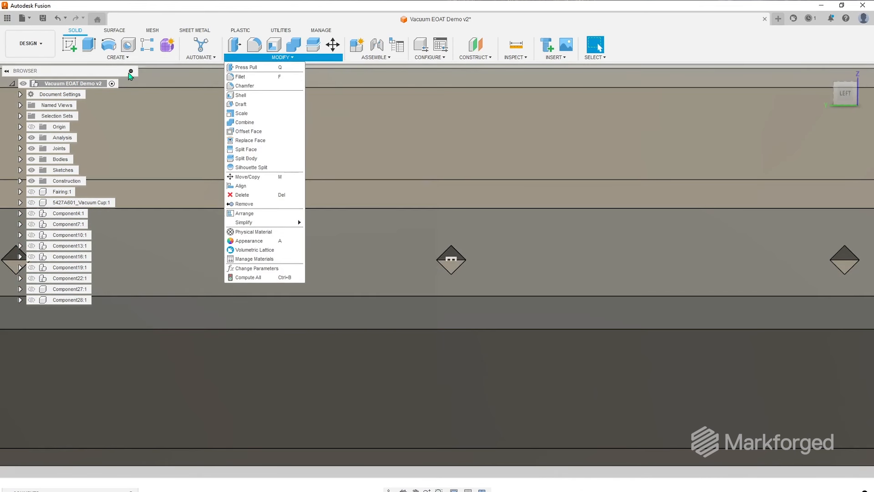
Start the Hole command, show the finished rectangle sketch and pick its four corner points as hole locations
{"action": "left_click", "coordinate": [118, 59]}
{"action": "left_click", "coordinate": [127, 46]}
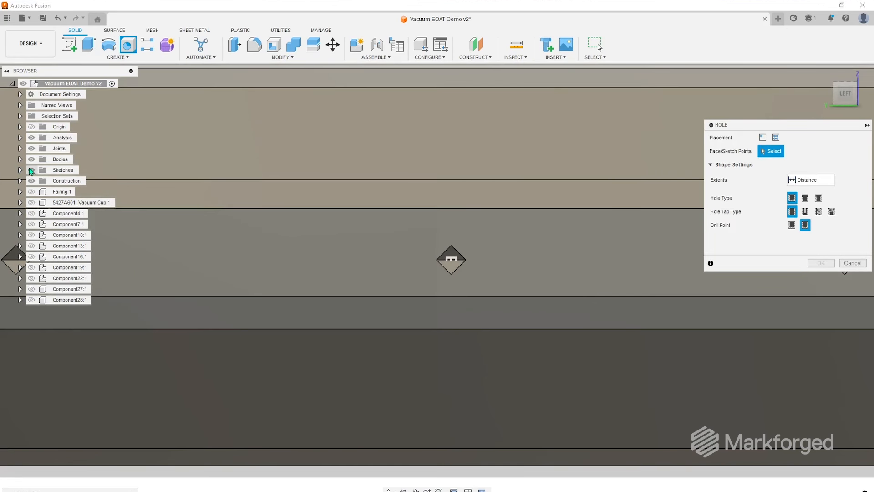
{"action": "left_click", "coordinate": [20, 171]}
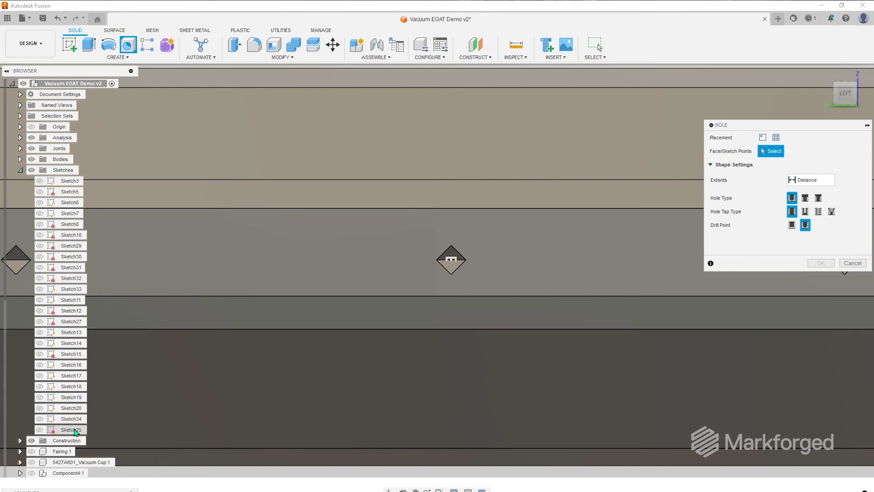
{"action": "left_click", "coordinate": [40, 429]}
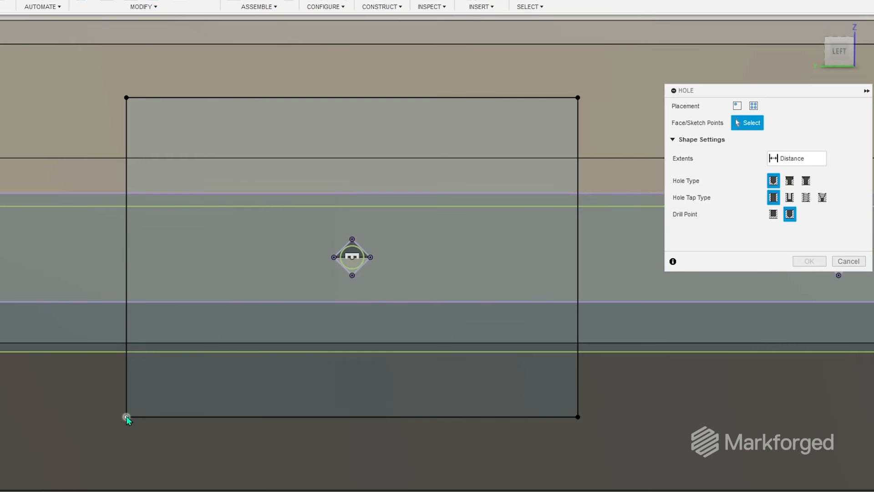
{"action": "left_click", "coordinate": [126, 416]}
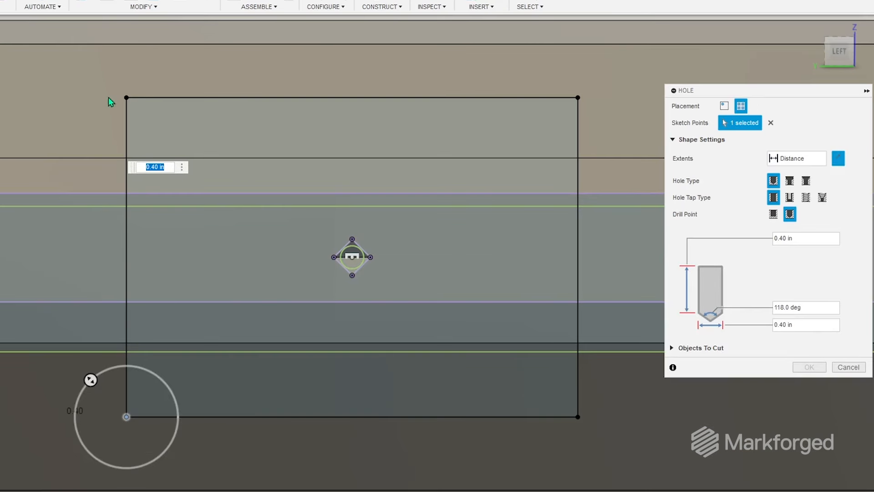
{"action": "left_click", "coordinate": [126, 97]}
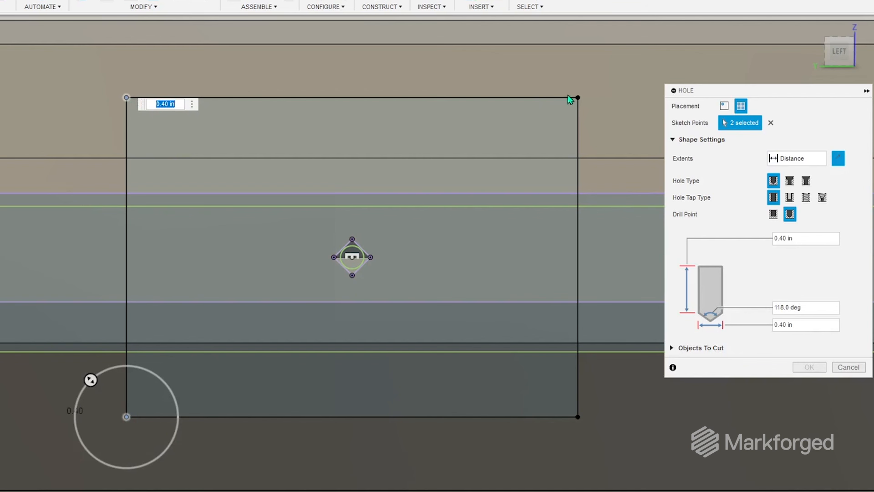
{"action": "left_click", "coordinate": [578, 98]}
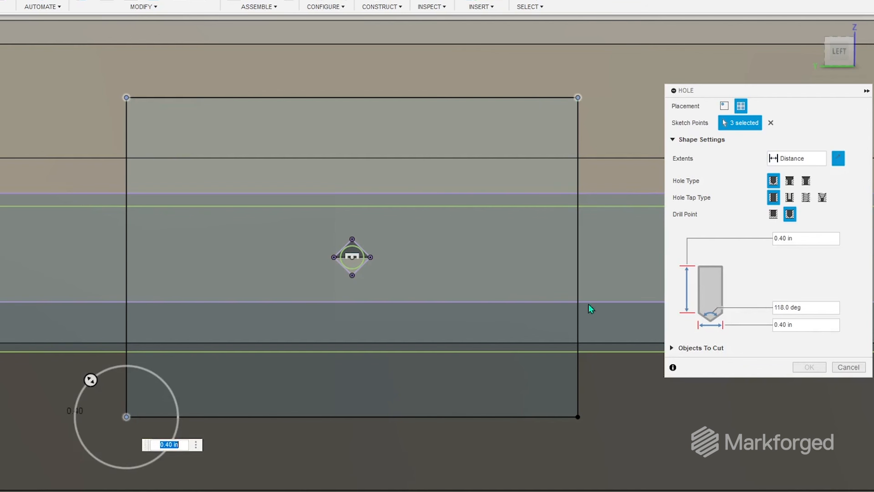
{"action": "left_click", "coordinate": [578, 416]}
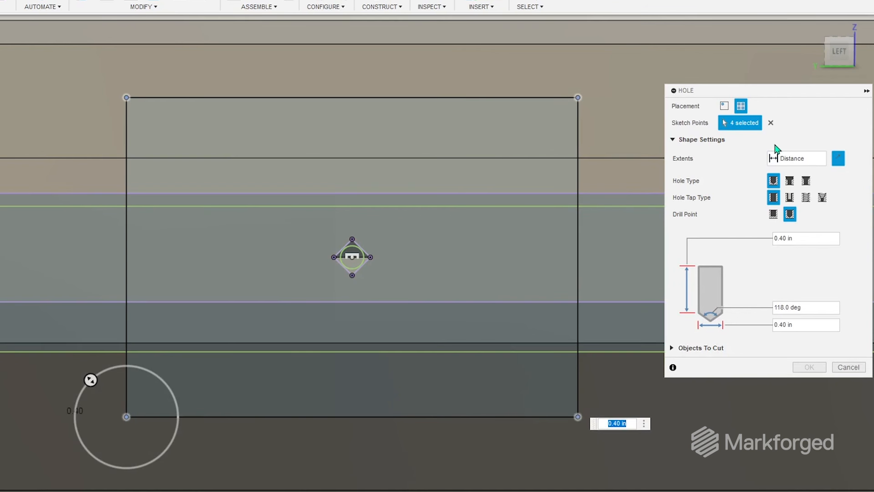
Create counterbored holes at the four points, entering 1.7 in depth, 0.39 in counterbore diameter, 0.75 in counterbore depth and 0.26 in hole diameter
{"action": "left_click", "coordinate": [790, 180]}
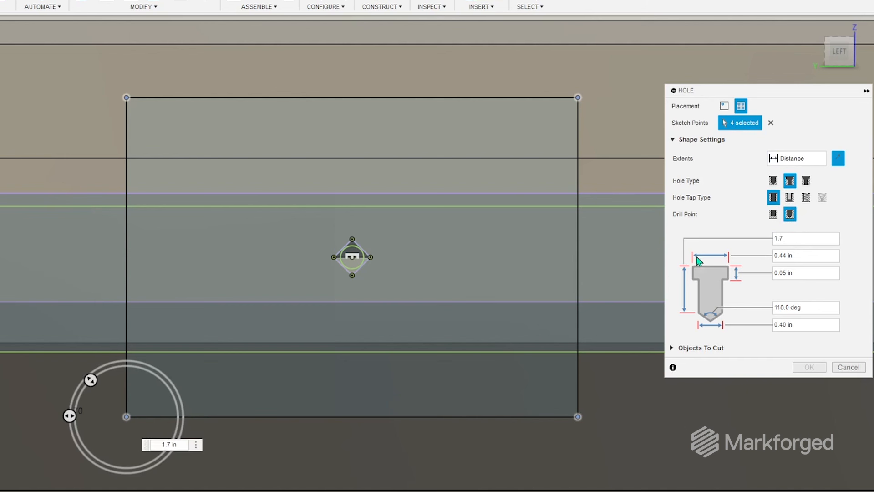
{"action": "key", "text": "Tab"}
{"action": "type", "text": ".39"}
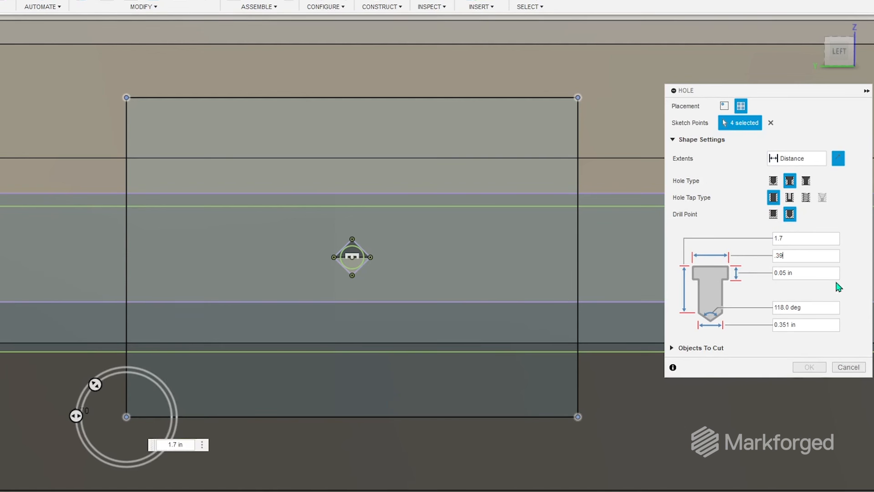
{"action": "type", "text": ".26"}
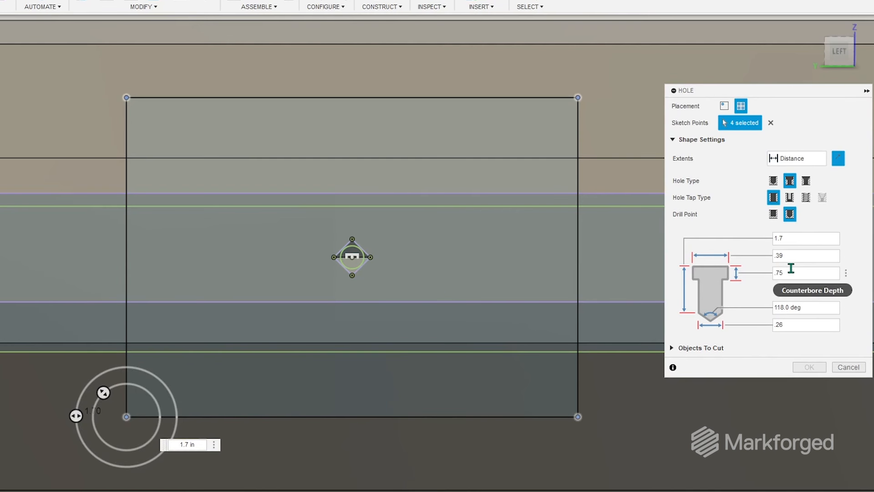
{"action": "left_click", "coordinate": [688, 349]}
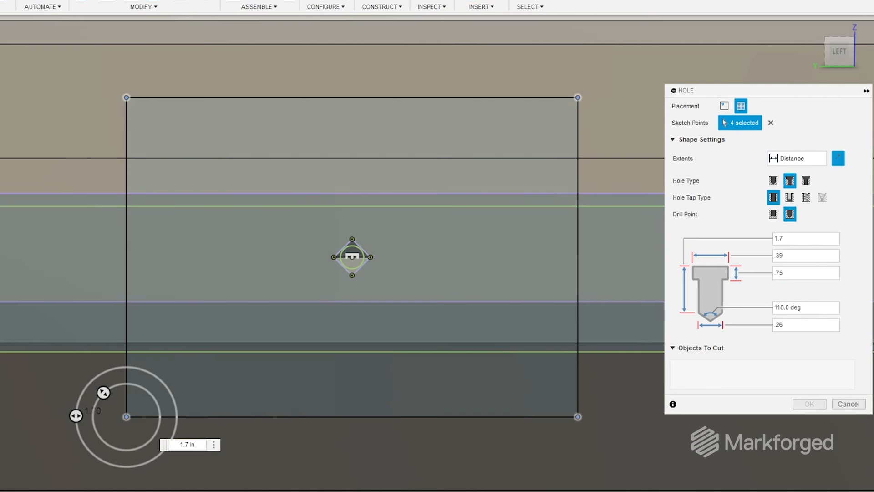
{"action": "left_click", "coordinate": [815, 164]}
{"action": "left_click", "coordinate": [796, 175]}
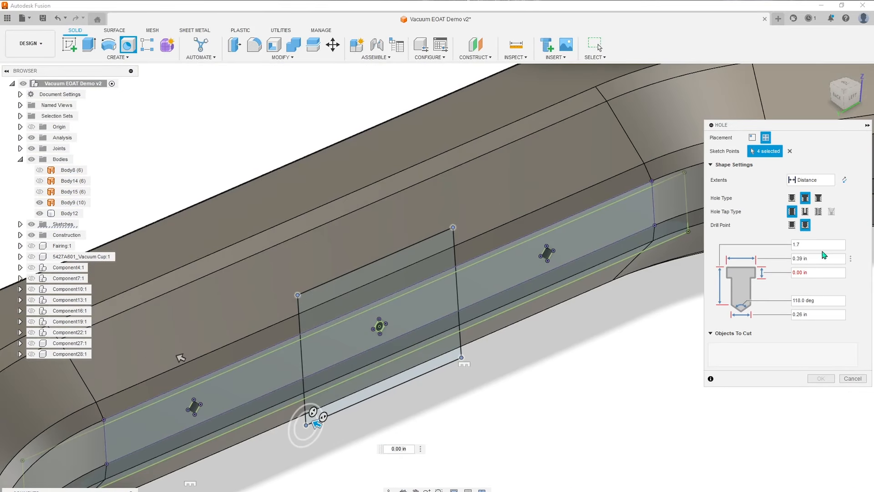
{"action": "key", "text": "Return"}
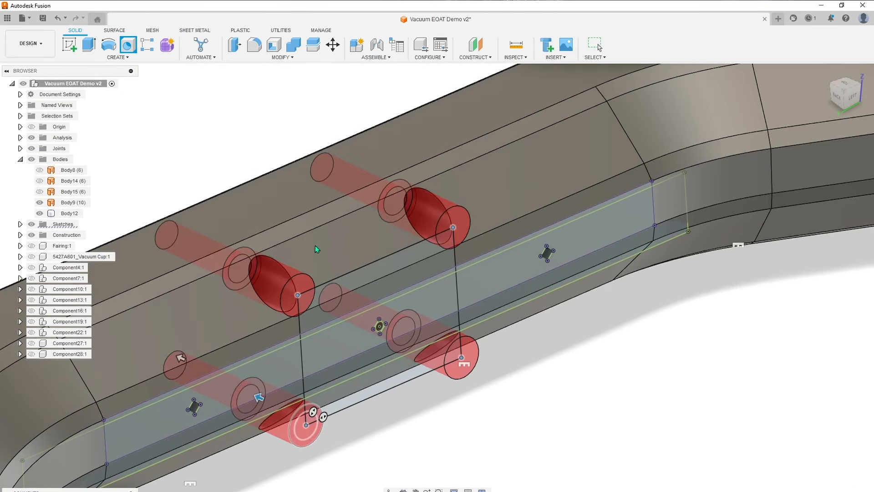
Project a reference line into the new sketch on the flat outer face with the mounting holes
{"action": "middle_click_drag", "start_coordinate": [67, 213], "coordinate": [459, 330], "text": "shift"}
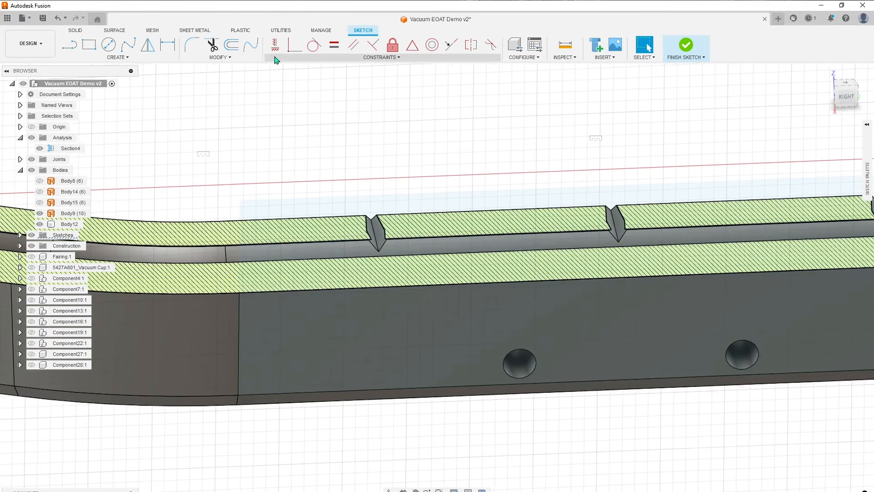
{"action": "left_click", "coordinate": [169, 59]}
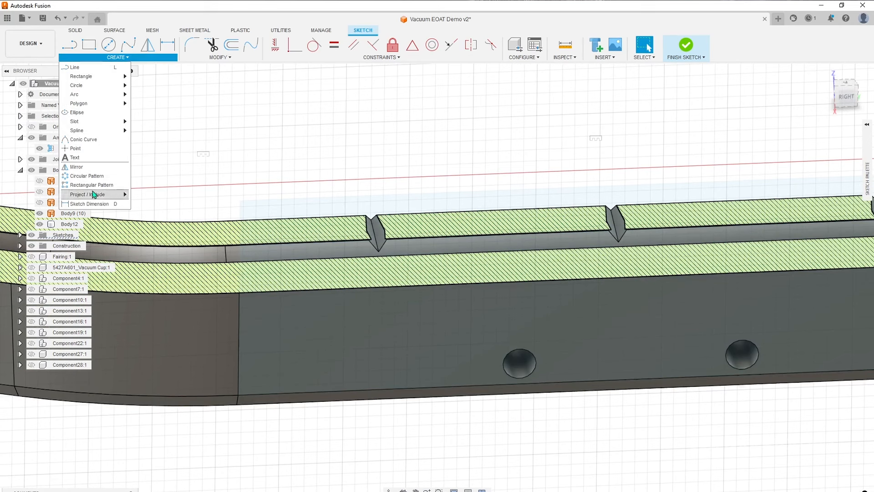
{"action": "mouse_move", "coordinate": [93, 195]}
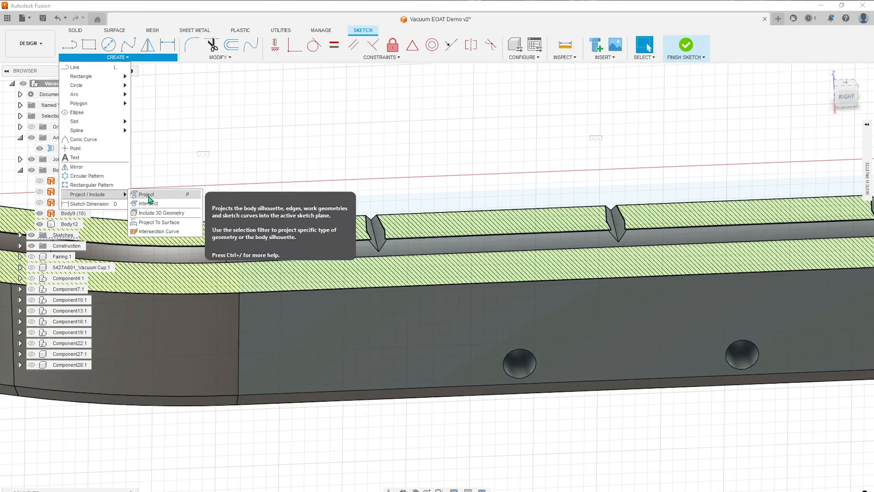
{"action": "left_click", "coordinate": [146, 194]}
{"action": "scroll", "coordinate": [370, 245], "scroll_direction": "up", "scroll_amount": 5}
{"action": "key", "text": "Return"}
{"action": "scroll", "coordinate": [443, 328], "scroll_direction": "up", "scroll_amount": 3}
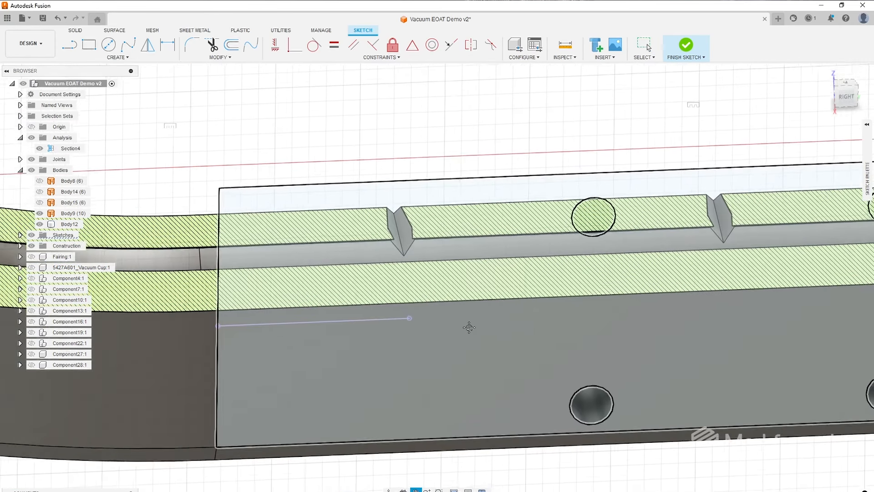
Draw a circle about 0.30 in across centred on the projected line and set its diameter to 8.2 mm
{"action": "middle_click_drag", "start_coordinate": [468, 336], "coordinate": [467, 291], "text": "shift"}
{"action": "left_click", "coordinate": [392, 327]}
{"action": "left_click", "coordinate": [97, 60]}
{"action": "left_click", "coordinate": [98, 203]}
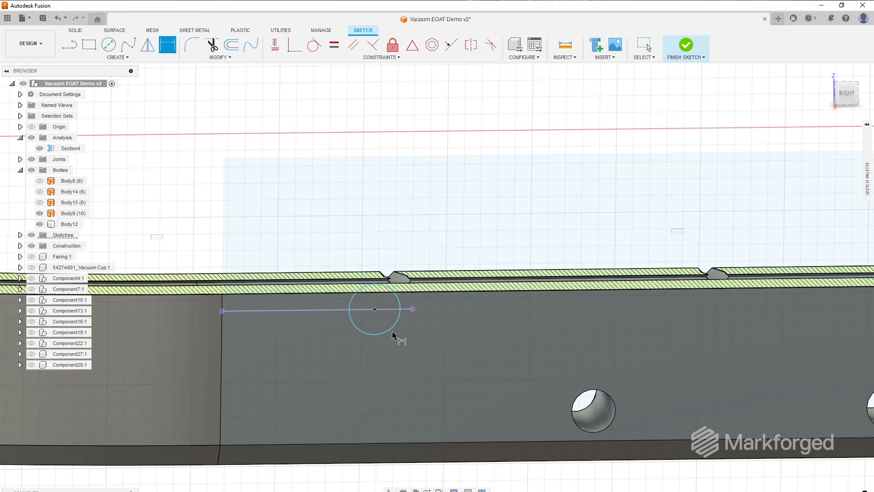
{"action": "left_click", "coordinate": [395, 325]}
{"action": "left_click", "coordinate": [442, 350]}
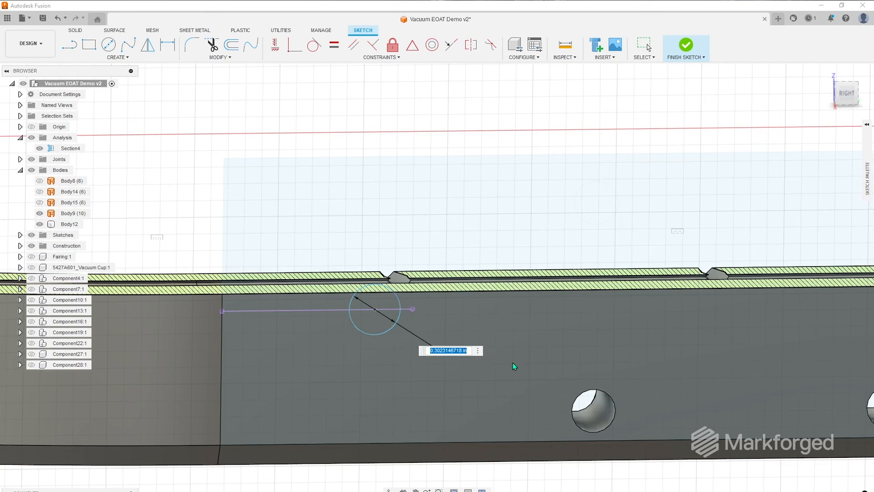
{"action": "type", "text": "8.2mm"}
{"action": "key", "text": "Return"}
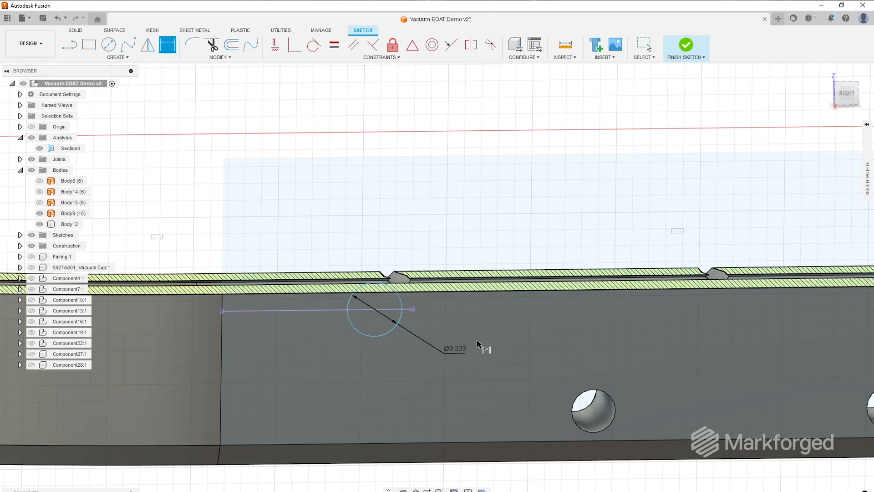
Dimension the circle's centre 0.75 in from the flat face's near vertical edge, hide the section view and finish the sketch
{"action": "scroll", "coordinate": [323, 300], "scroll_direction": "up", "scroll_amount": 2}
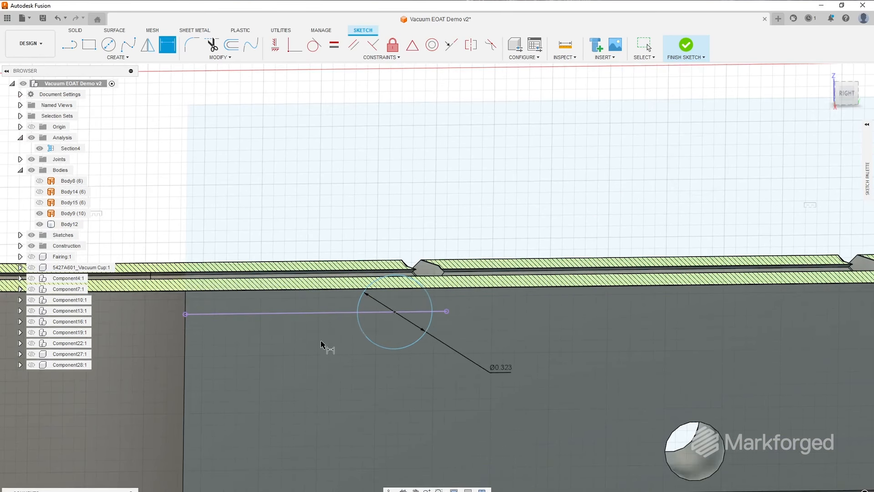
{"action": "scroll", "coordinate": [391, 314], "scroll_direction": "up", "scroll_amount": 1}
{"action": "middle_click_drag", "start_coordinate": [306, 328], "coordinate": [340, 323]}
{"action": "left_click", "coordinate": [431, 306]}
{"action": "left_click", "coordinate": [172, 333]}
{"action": "left_click", "coordinate": [304, 381]}
{"action": "type", "text": ".75"}
{"action": "key", "text": "Return"}
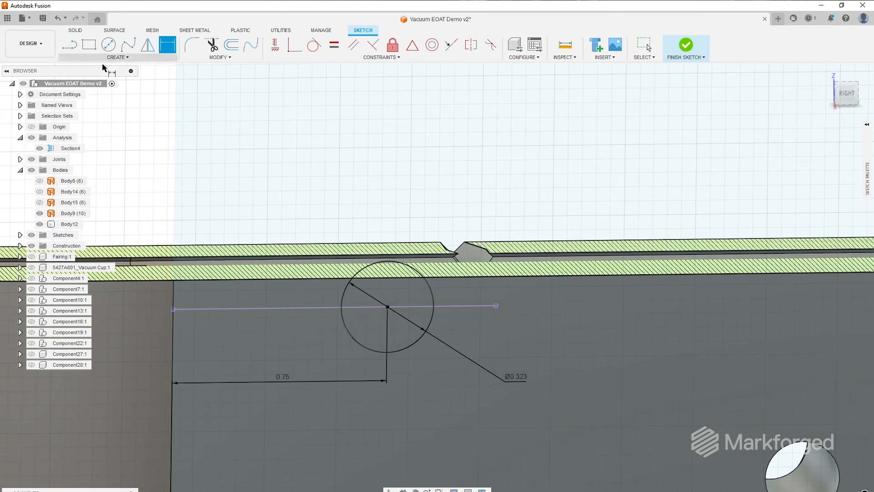
{"action": "left_click", "coordinate": [40, 148]}
{"action": "left_click", "coordinate": [686, 48]}
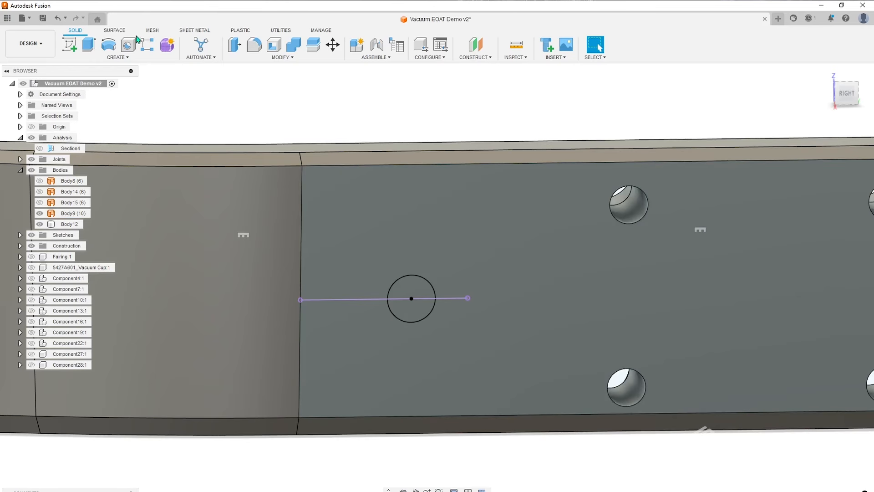
Extrude both halves of the circle as a -0.75 in cut into the internal channel, using the section view to judge the depth
{"action": "left_click", "coordinate": [115, 58]}
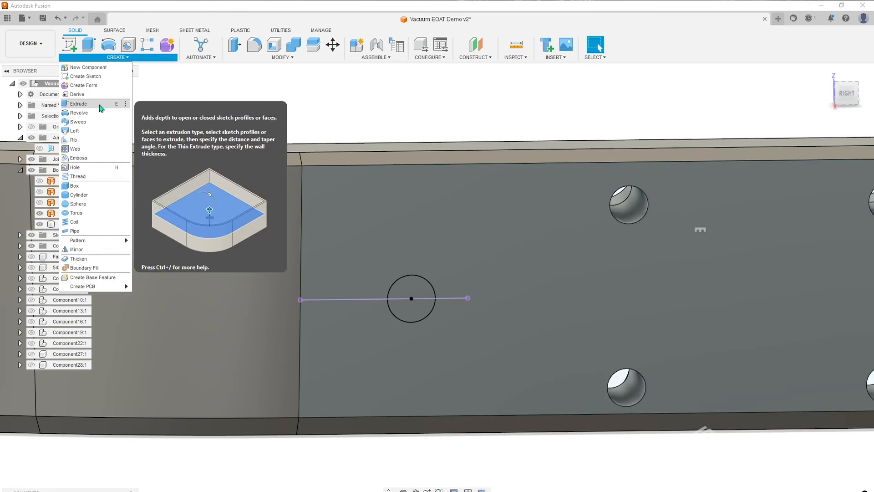
{"action": "left_click", "coordinate": [101, 108]}
{"action": "left_click", "coordinate": [417, 293]}
{"action": "left_click", "coordinate": [411, 312]}
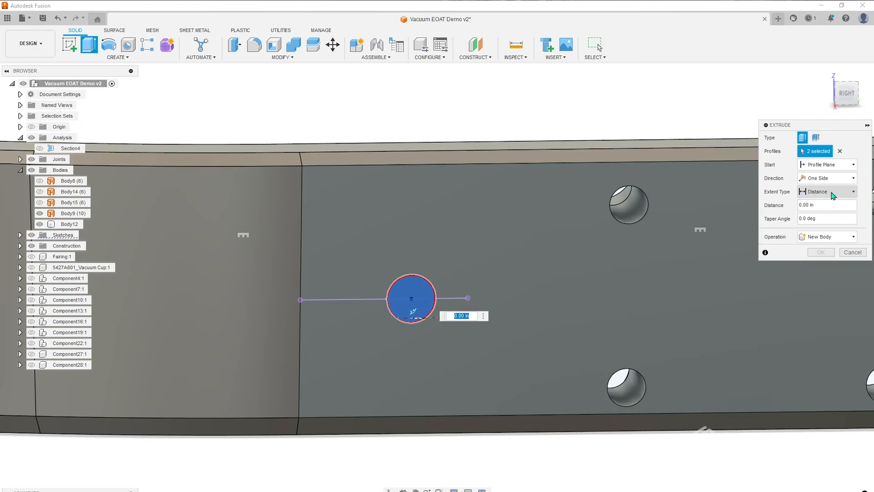
{"action": "left_click", "coordinate": [834, 195]}
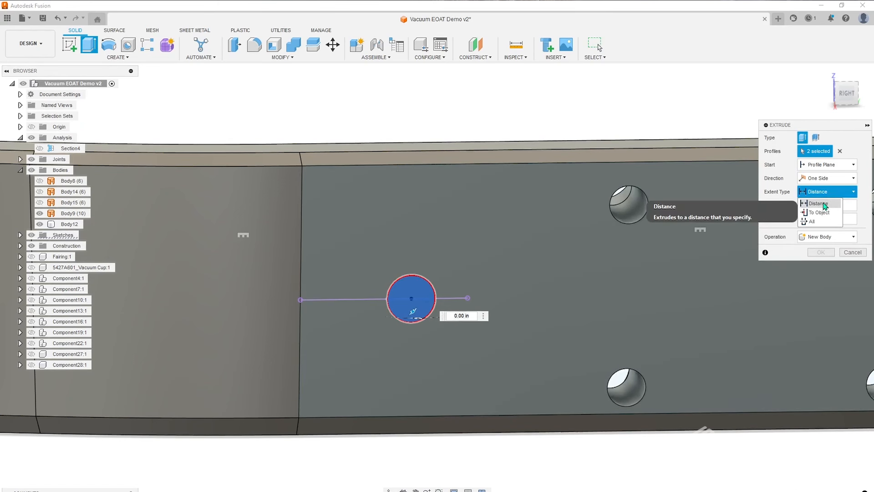
{"action": "left_click", "coordinate": [825, 205]}
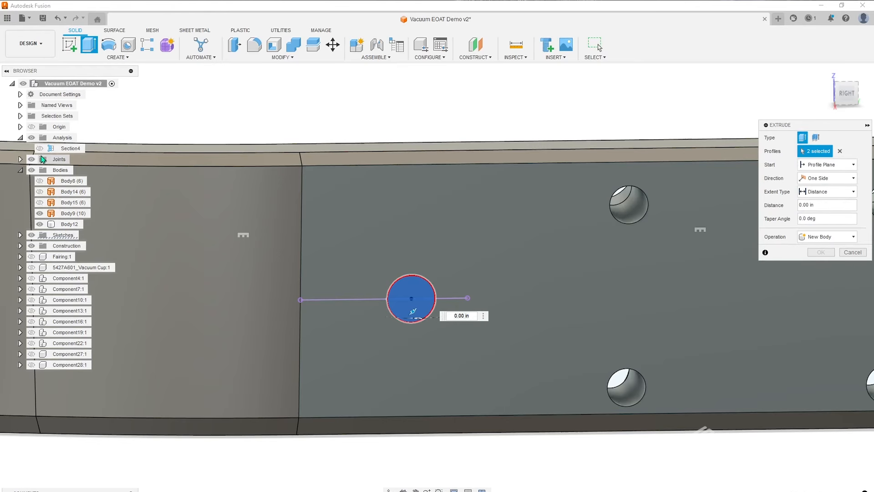
{"action": "left_click", "coordinate": [40, 148]}
{"action": "middle_click_drag", "start_coordinate": [401, 268], "coordinate": [429, 285], "text": "shift"}
{"action": "left_click_drag", "start_coordinate": [413, 300], "coordinate": [348, 229]}
{"action": "middle_click_drag", "start_coordinate": [438, 278], "coordinate": [410, 272], "text": "shift"}
{"action": "scroll", "coordinate": [314, 173], "scroll_direction": "up", "scroll_amount": 2}
{"action": "left_click_drag", "start_coordinate": [410, 272], "coordinate": [402, 272]}
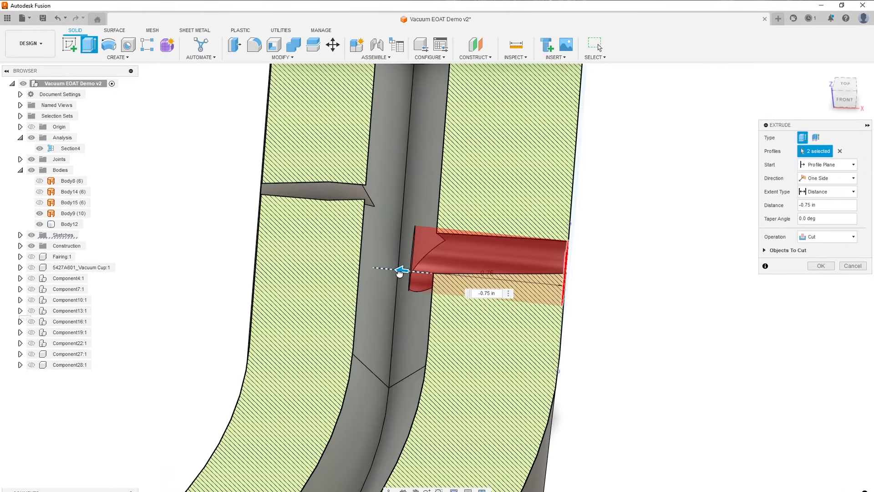
{"action": "left_click", "coordinate": [821, 266]}
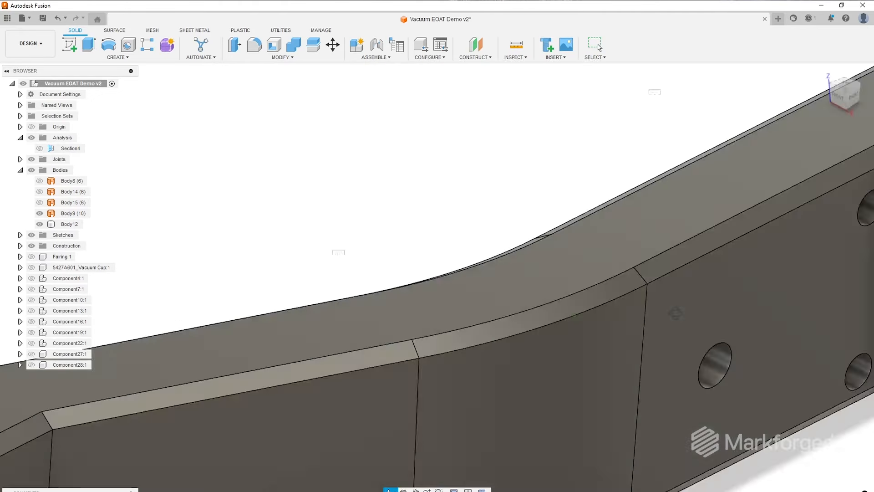
Inspect the new port hole from outside and in section to check its connection to the internal channel
{"action": "middle_click_drag", "start_coordinate": [673, 273], "coordinate": [424, 138]}
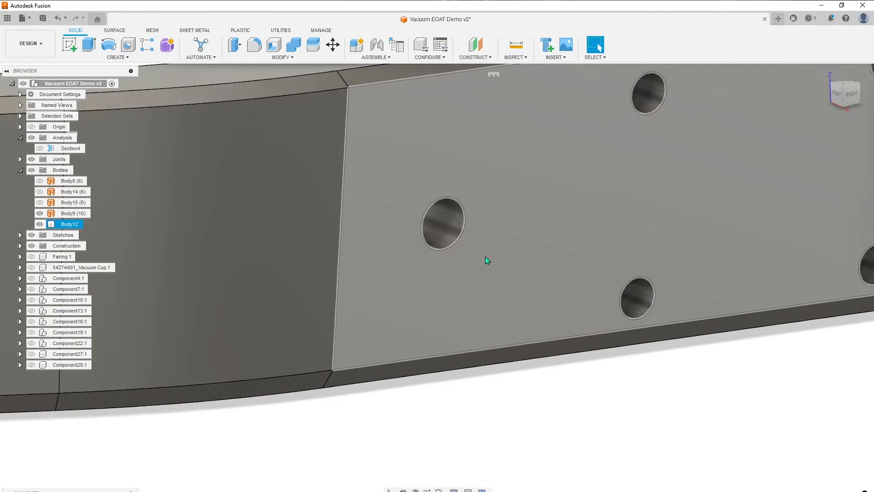
{"action": "scroll", "coordinate": [484, 259], "scroll_direction": "up", "scroll_amount": 3}
{"action": "mouse_move", "coordinate": [433, 208]}
{"action": "middle_mouse_down", "text": "shift"}
{"action": "mouse_move", "coordinate": [412, 203]}
{"action": "mouse_move", "coordinate": [440, 211]}
{"action": "middle_mouse_up", "text": "shift"}
{"action": "scroll", "coordinate": [440, 211], "scroll_direction": "down", "scroll_amount": 3}
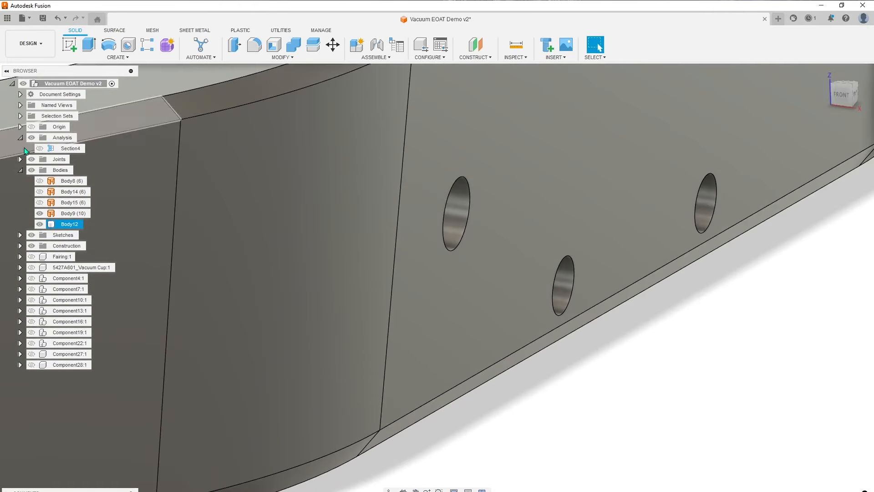
{"action": "left_click", "coordinate": [40, 148]}
{"action": "scroll", "coordinate": [343, 163], "scroll_direction": "down", "scroll_amount": 2}
{"action": "middle_click_drag", "start_coordinate": [341, 160], "coordinate": [362, 183], "text": "shift"}
{"action": "key", "text": "Escape"}
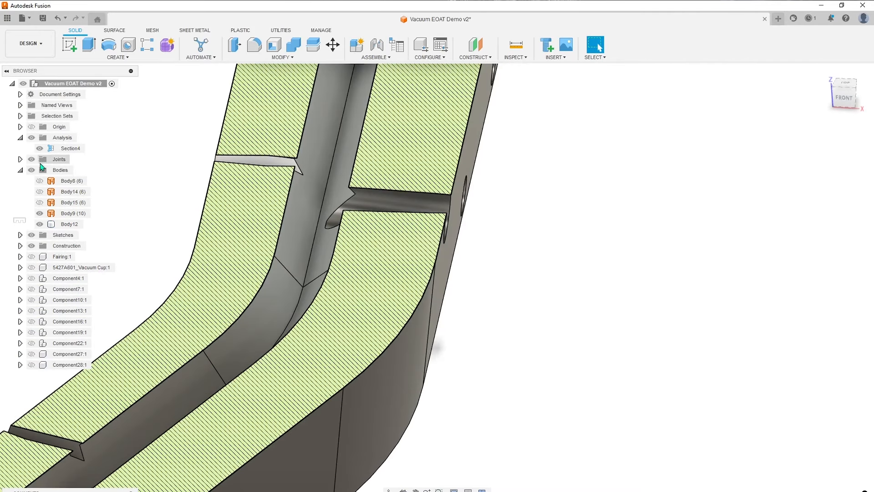
{"action": "left_click", "coordinate": [40, 149]}
{"action": "scroll", "coordinate": [555, 273], "scroll_direction": "down", "scroll_amount": 2}
{"action": "middle_click_drag", "start_coordinate": [585, 278], "coordinate": [554, 317], "text": "shift"}
{"action": "scroll", "coordinate": [583, 355], "scroll_direction": "down", "scroll_amount": 3}
{"action": "middle_click_drag", "start_coordinate": [584, 355], "coordinate": [555, 417], "text": "shift"}
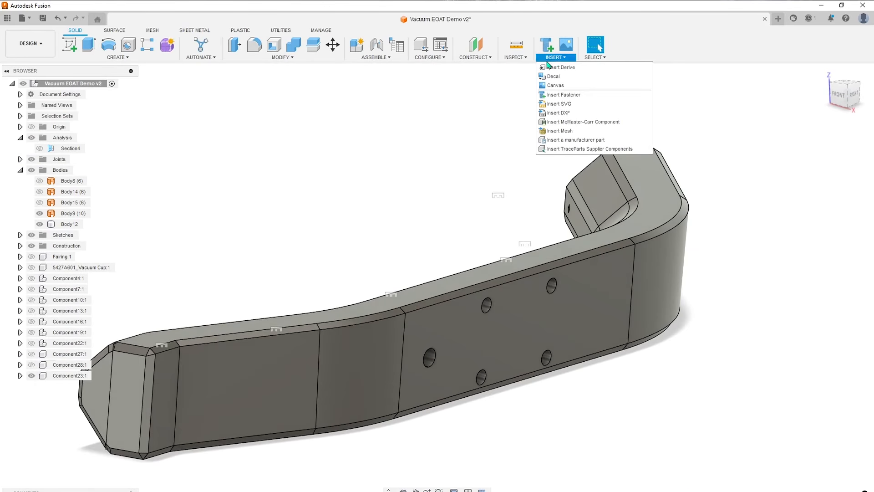
Search the McMaster-Carr catalog for part 4406T27 and insert the stainless steel high-pressure barbed tube fitting
{"action": "left_click", "coordinate": [556, 57]}
{"action": "left_click", "coordinate": [559, 107]}
{"action": "type", "text": "4406t27"}
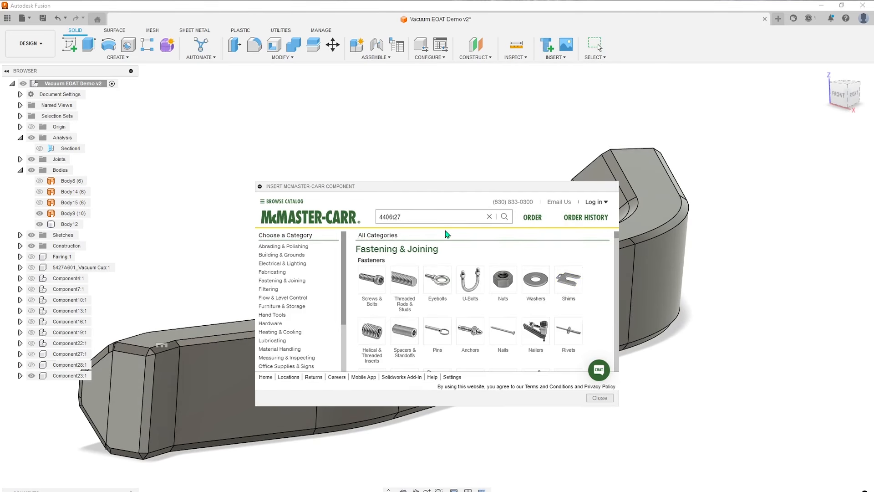
{"action": "key", "text": "Return"}
{"action": "left_click", "coordinate": [400, 300]}
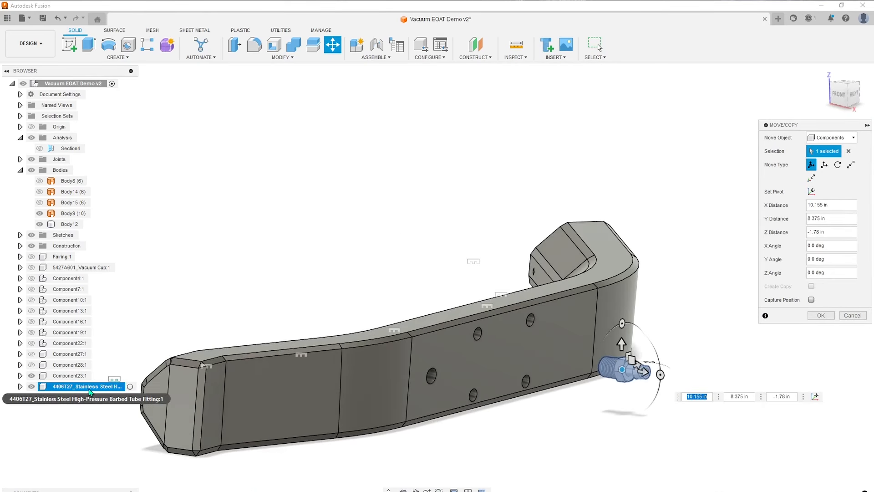
Move the barbed tube fitting in front of the tool body and joint its hex shoulder face to the vacuum port hole
{"action": "left_click_drag", "start_coordinate": [621, 368], "coordinate": [582, 388]}
{"action": "left_click", "coordinate": [818, 316]}
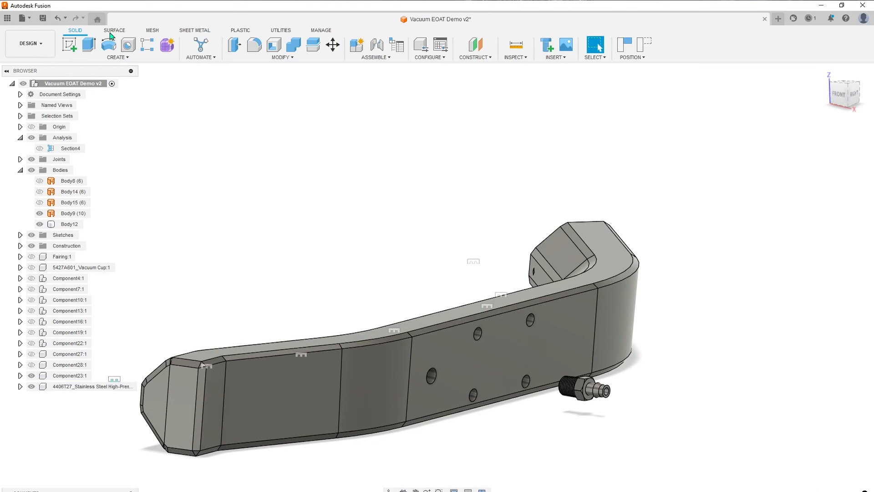
{"action": "left_click", "coordinate": [114, 32]}
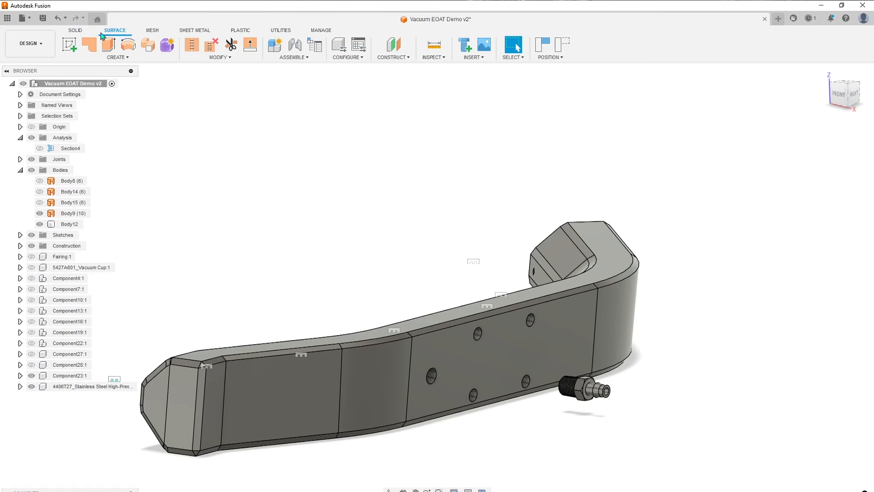
{"action": "left_click", "coordinate": [288, 58]}
{"action": "left_click", "coordinate": [296, 75]}
{"action": "scroll", "coordinate": [565, 396], "scroll_direction": "up", "scroll_amount": 5}
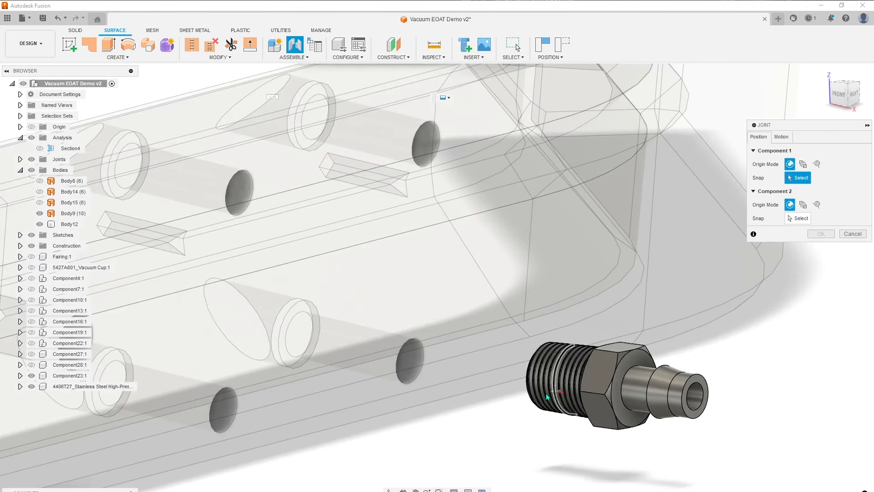
{"action": "middle_click_drag", "start_coordinate": [586, 407], "coordinate": [648, 400], "text": "shift"}
{"action": "scroll", "coordinate": [648, 387], "scroll_direction": "up", "scroll_amount": 4}
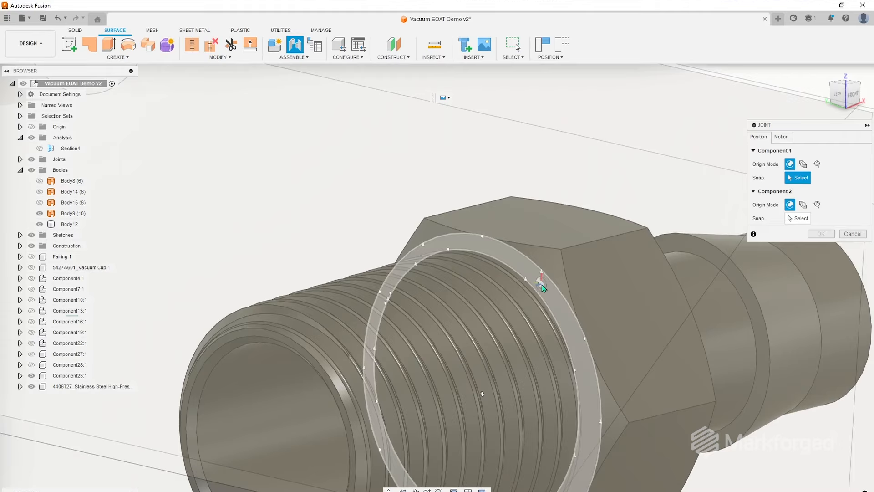
{"action": "left_click", "coordinate": [542, 288]}
{"action": "scroll", "coordinate": [546, 304], "scroll_direction": "down", "scroll_amount": 2}
{"action": "scroll", "coordinate": [558, 331], "scroll_direction": "down", "scroll_amount": 3}
{"action": "middle_click_drag", "start_coordinate": [581, 331], "coordinate": [294, 216], "text": "shift"}
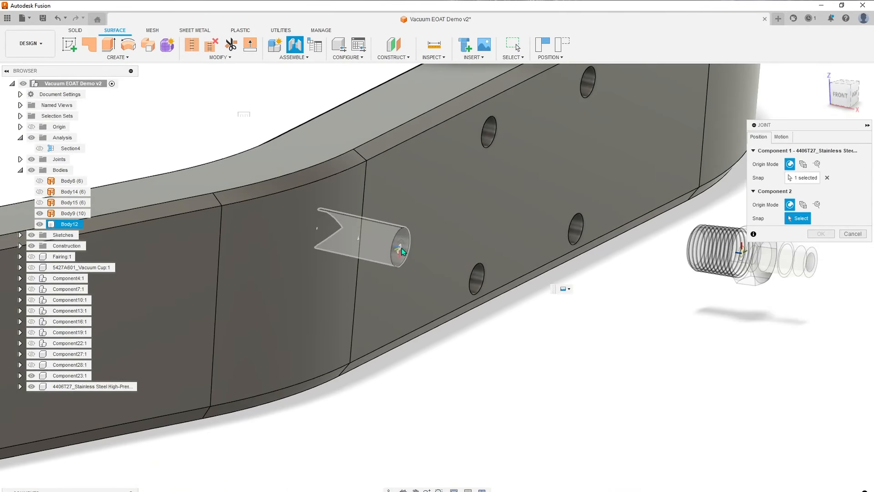
{"action": "left_click", "coordinate": [402, 252]}
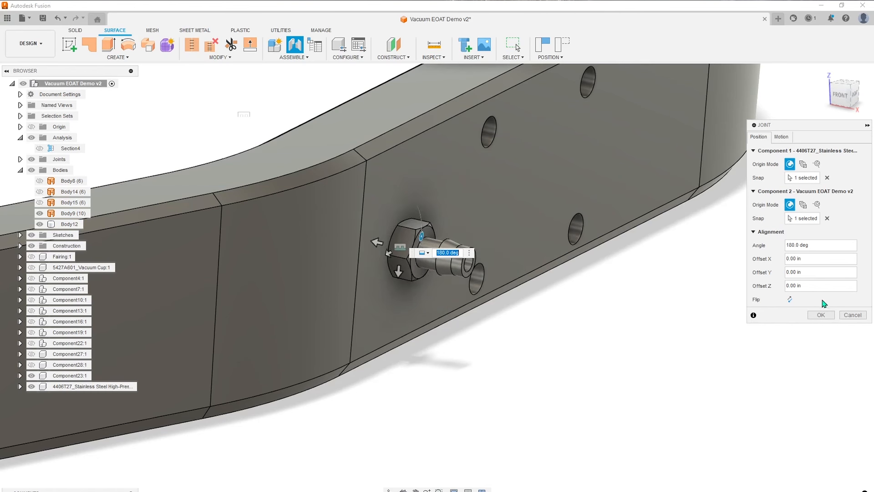
{"action": "left_click", "coordinate": [822, 315]}
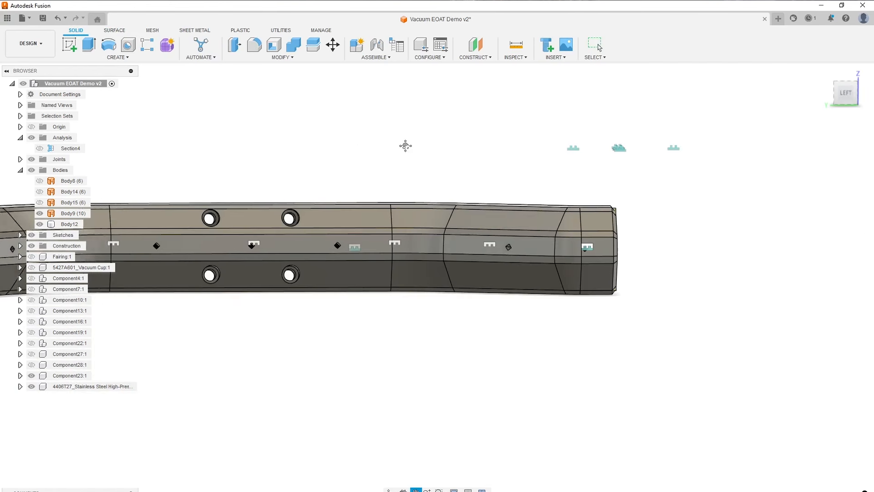
{"action": "left_click_drag", "start_coordinate": [573, 149], "coordinate": [586, 154]}
{"action": "key", "text": "Escape"}
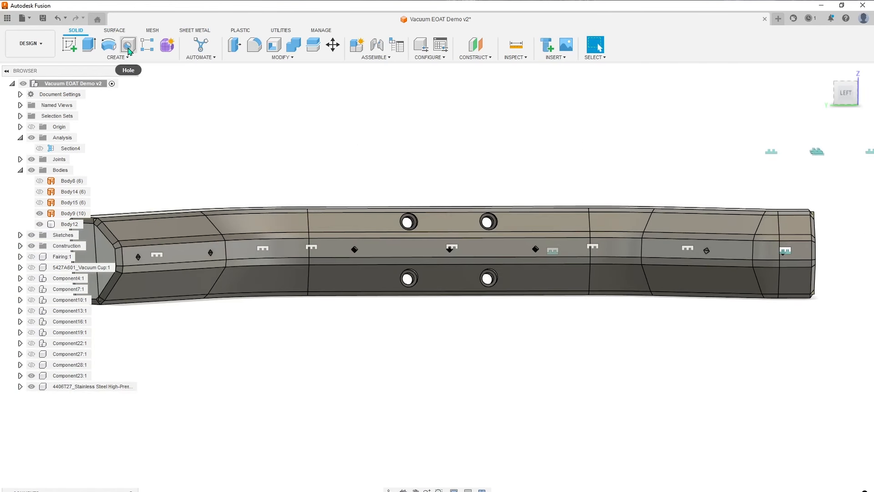
{"action": "left_click", "coordinate": [128, 46]}
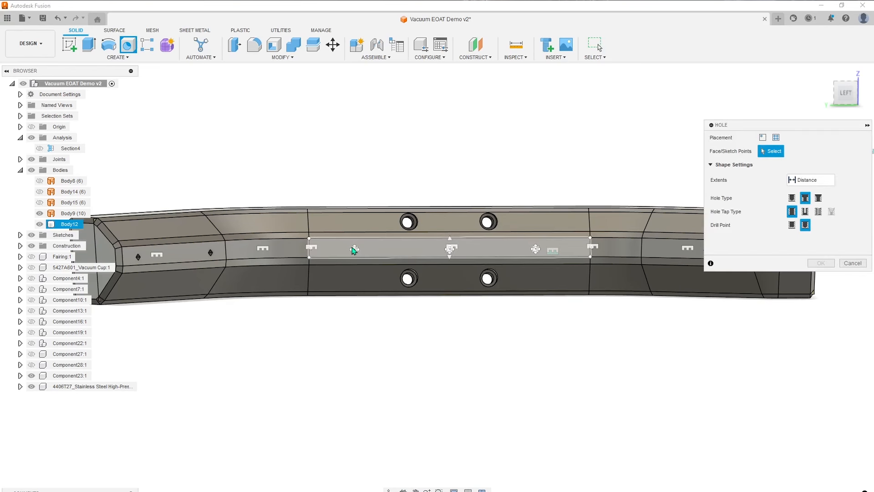
{"action": "scroll", "coordinate": [353, 250], "scroll_direction": "up", "scroll_amount": 3}
{"action": "middle_click_drag", "start_coordinate": [464, 253], "coordinate": [194, 245]}
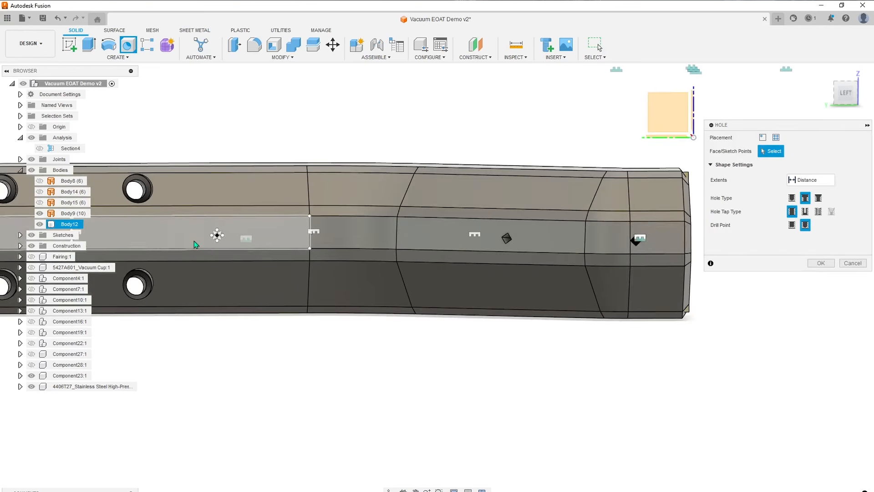
{"action": "scroll", "coordinate": [643, 241], "scroll_direction": "up", "scroll_amount": 6}
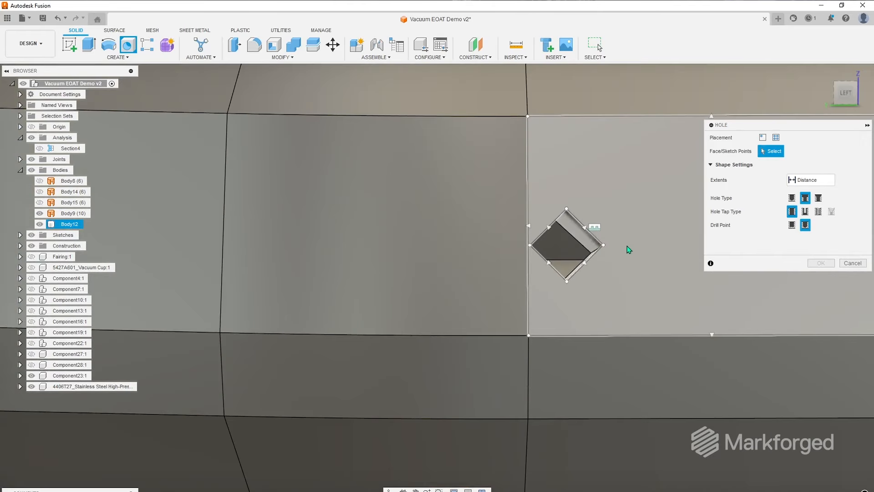
{"action": "middle_click_drag", "start_coordinate": [629, 251], "coordinate": [562, 266]}
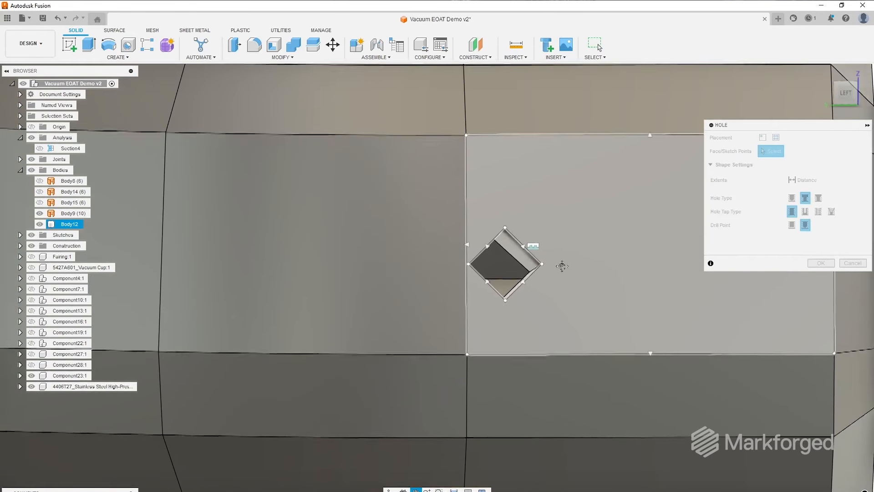
{"action": "key", "text": "Escape"}
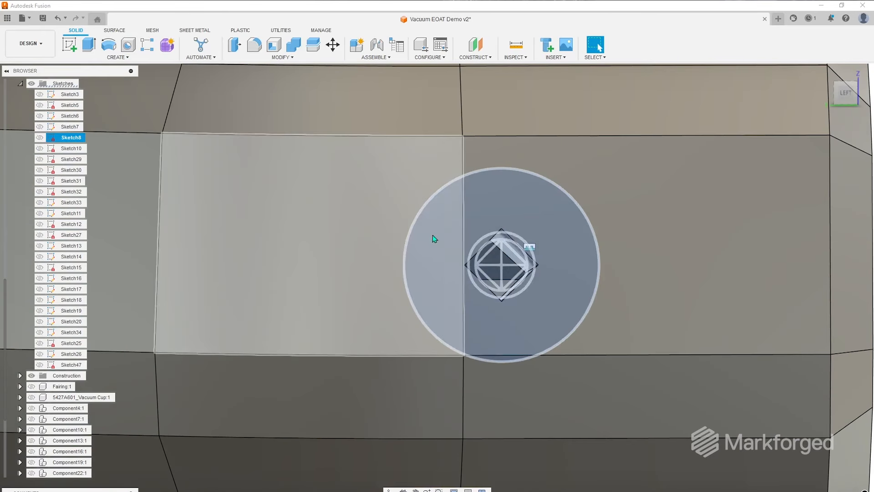
Set up a countersink hole at the end diamond pocket's sketch centre: 0.4 in depth, 0.29 in countersink diameter, 8° angle, 0.246 in hole diameter, flat drill point
{"action": "scroll", "coordinate": [433, 238], "scroll_direction": "down", "scroll_amount": 5}
{"action": "key", "text": "h"}
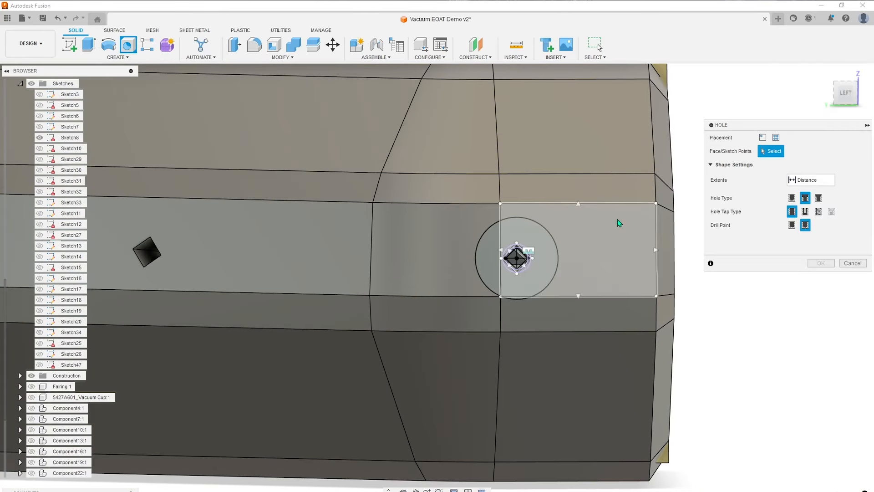
{"action": "scroll", "coordinate": [591, 246], "scroll_direction": "up", "scroll_amount": 4}
{"action": "left_click", "coordinate": [818, 198]}
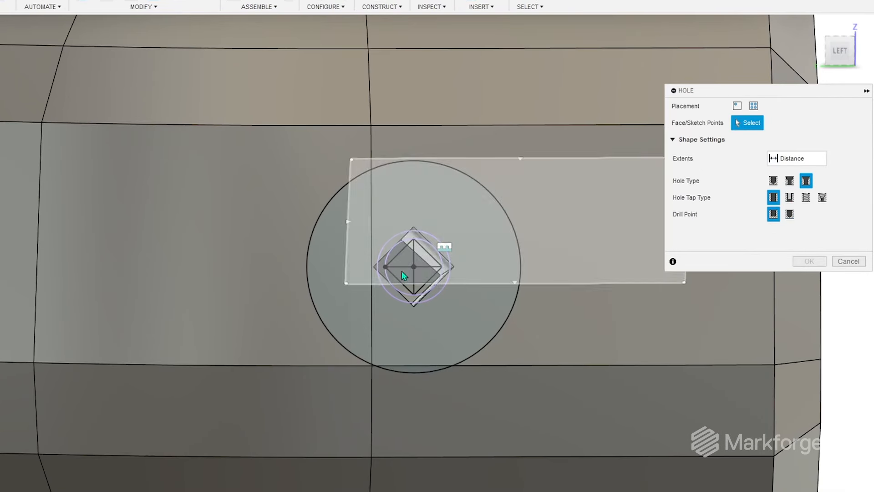
{"action": "left_click", "coordinate": [412, 268]}
{"action": "type", "text": ".4"}
{"action": "key", "text": "Tab"}
{"action": "type", "text": ".29"}
{"action": "type", "text": "8"}
{"action": "key", "text": "Tab"}
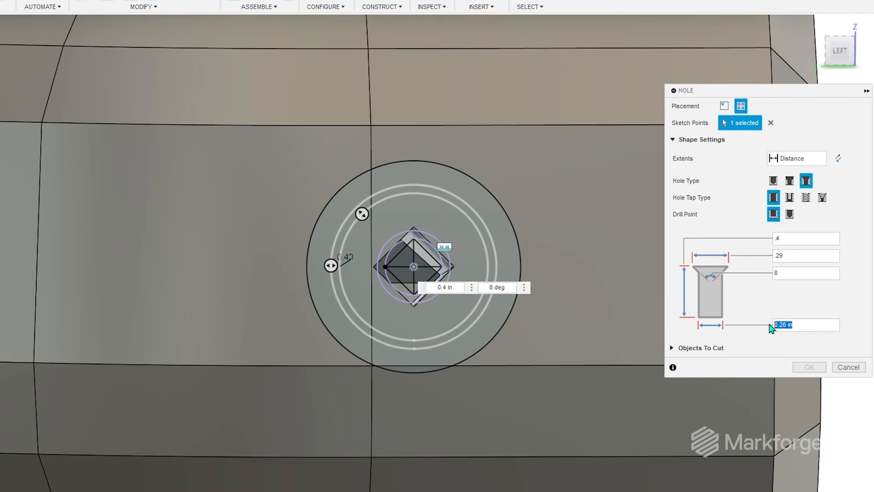
{"action": "type", "text": ".246"}
{"action": "left_click", "coordinate": [806, 273]}
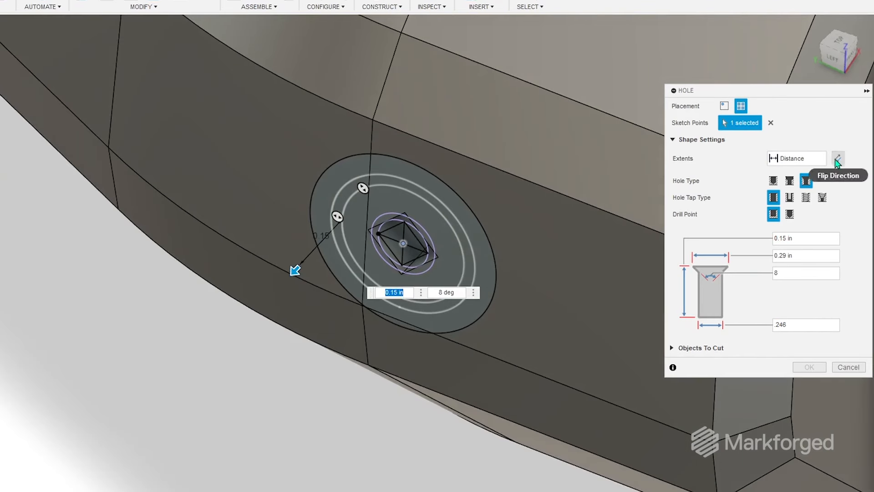
Flip the hole's direction into the body, set its depth to 0.4 in and create the hole
{"action": "left_click", "coordinate": [839, 158]}
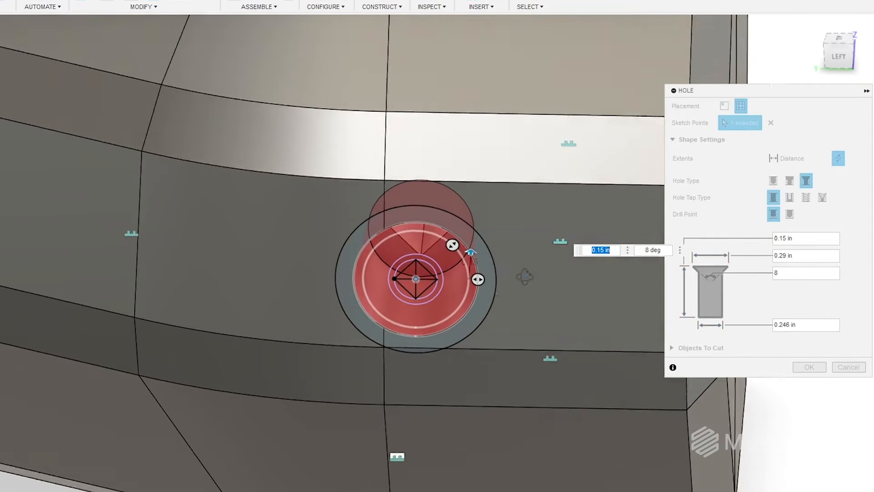
{"action": "left_click", "coordinate": [812, 237]}
{"action": "type", "text": ".4"}
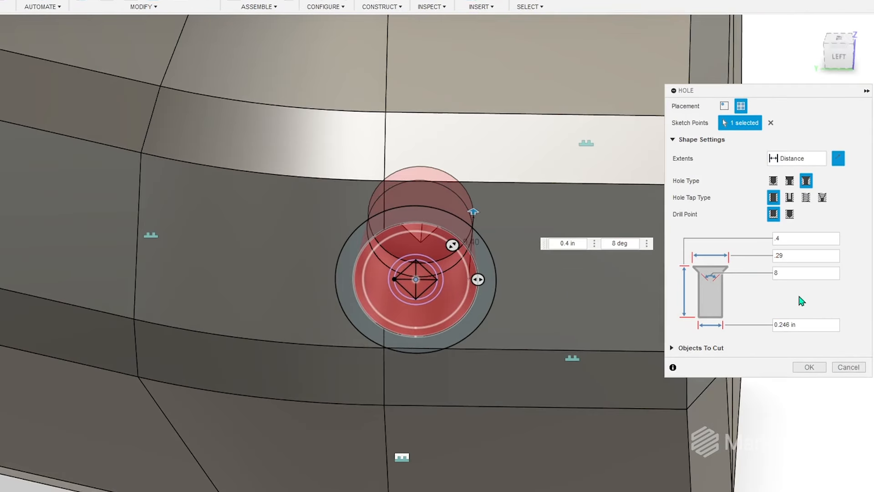
{"action": "left_click", "coordinate": [810, 367]}
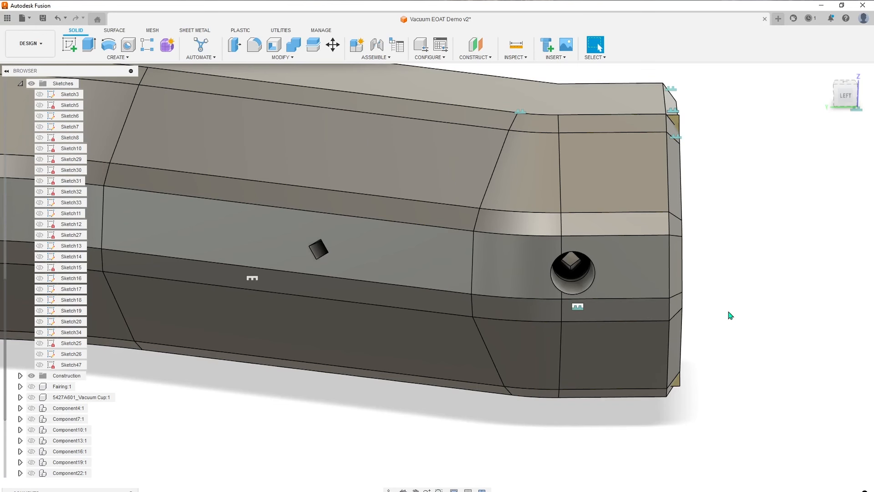
Insert the McMaster-Carr tapered heat-set insert 93365A156 as a 3-D STEP component and rotate it -90° about the Y axis
{"action": "scroll", "coordinate": [728, 314], "scroll_direction": "down", "scroll_amount": 5}
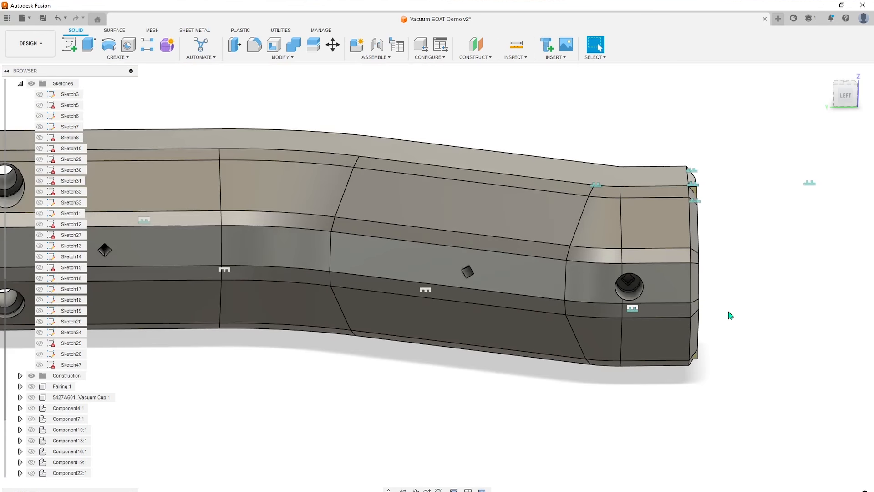
{"action": "scroll", "coordinate": [537, 337], "scroll_direction": "down", "scroll_amount": 2}
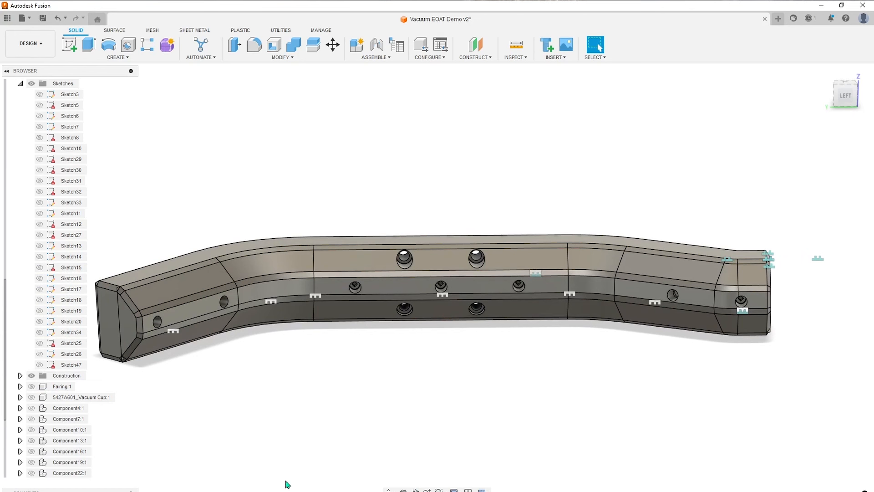
{"action": "left_click", "coordinate": [556, 57]}
{"action": "left_click", "coordinate": [570, 129]}
{"action": "left_click", "coordinate": [417, 216]}
{"action": "type", "text": "93365A156"}
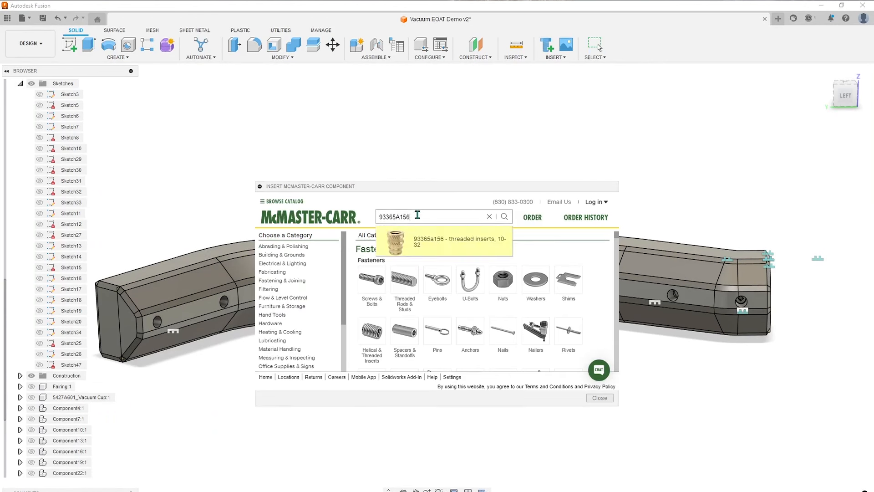
{"action": "left_click", "coordinate": [456, 242]}
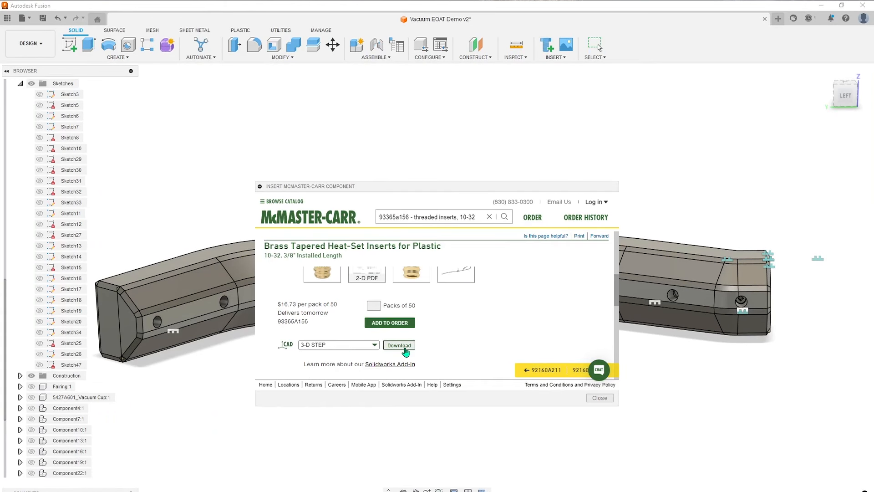
{"action": "left_click", "coordinate": [404, 347]}
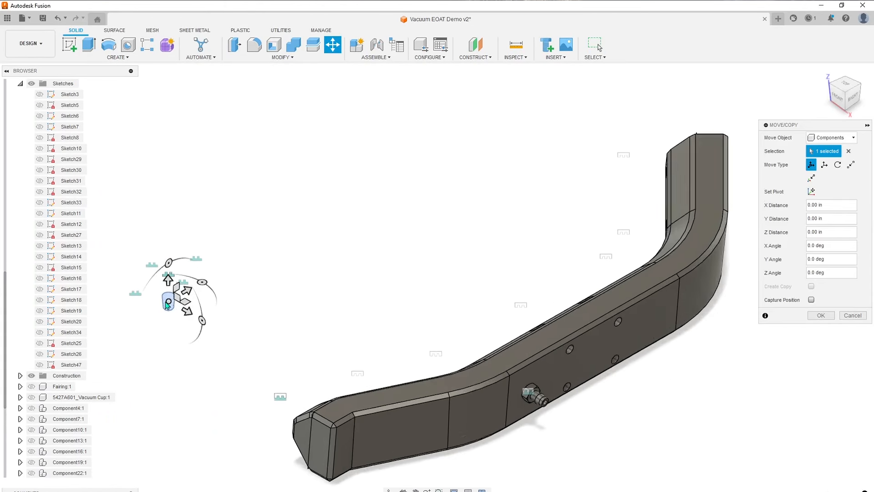
{"action": "left_click_drag", "start_coordinate": [179, 291], "coordinate": [169, 261]}
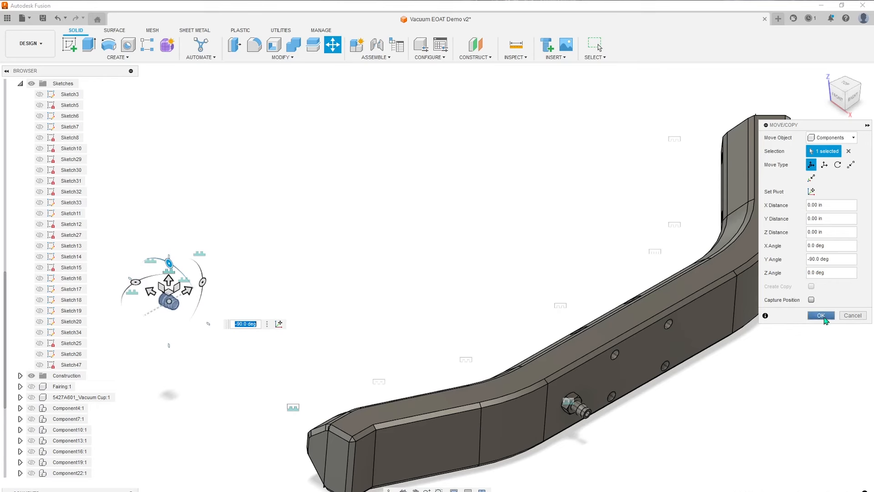
{"action": "left_click", "coordinate": [825, 317]}
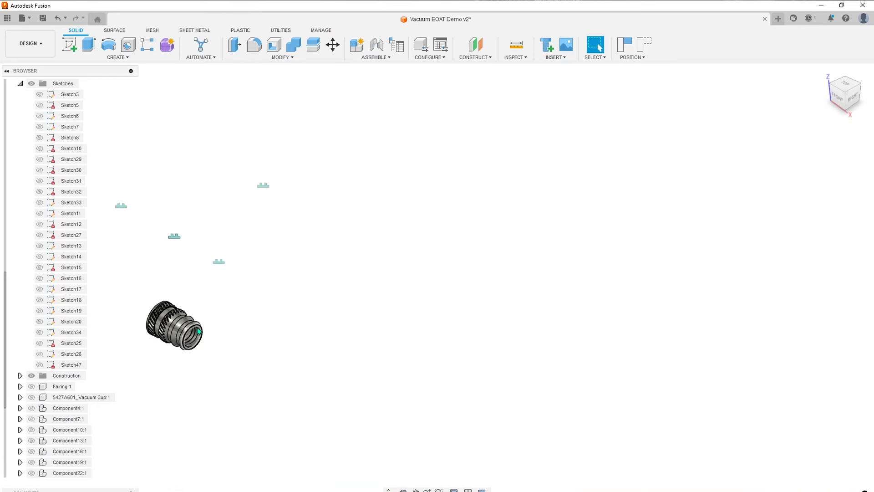
Joint the tapered heat-set insert's wide end face to the rim of the tapered hole in the tool body's end pocket
{"action": "middle_click_drag", "start_coordinate": [198, 331], "coordinate": [382, 328]}
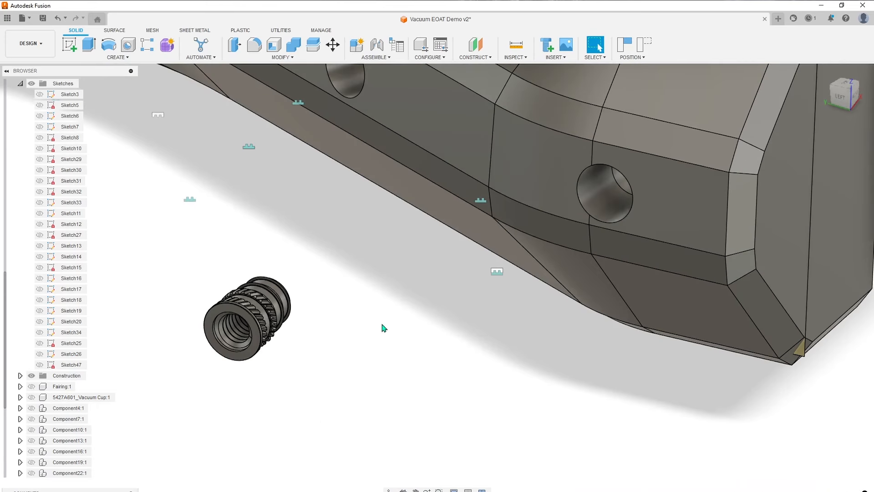
{"action": "left_click", "coordinate": [376, 57]}
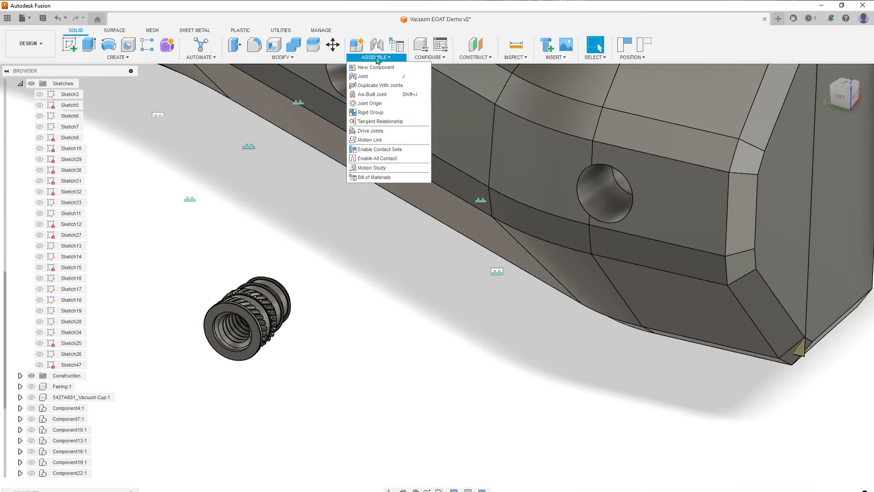
{"action": "left_click", "coordinate": [367, 77]}
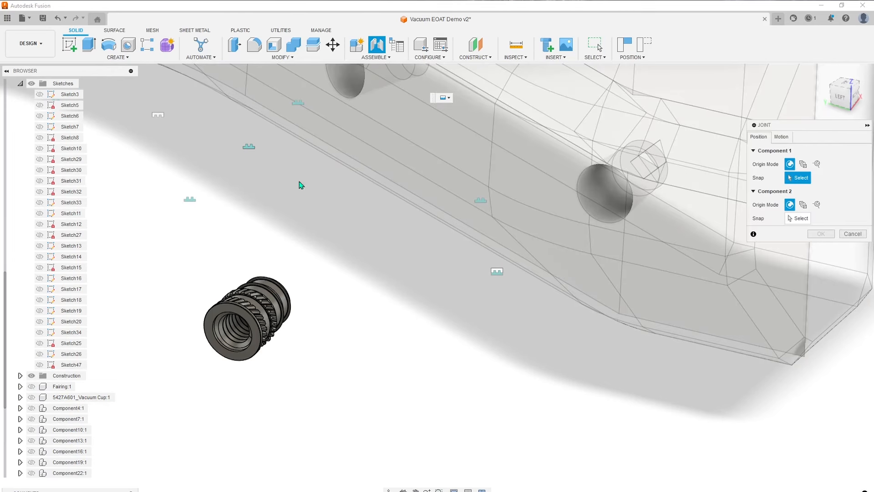
{"action": "scroll", "coordinate": [246, 317], "scroll_direction": "up", "scroll_amount": 2}
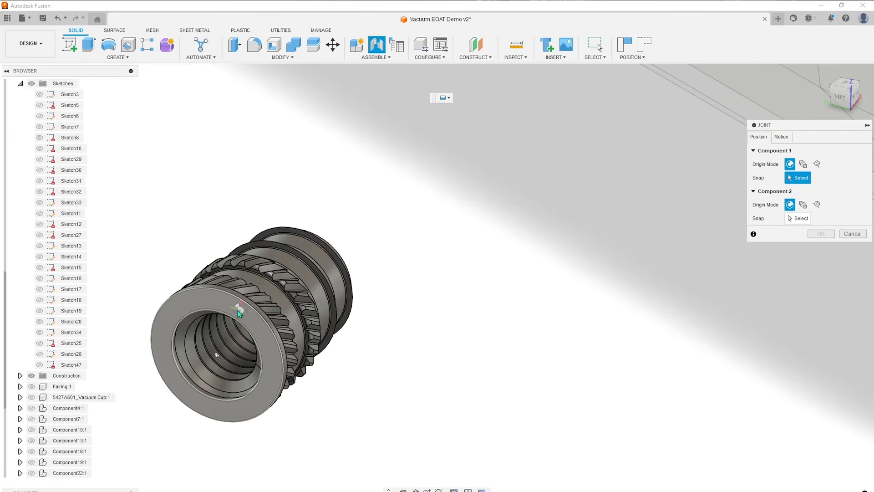
{"action": "left_click", "coordinate": [235, 311]}
{"action": "scroll", "coordinate": [236, 311], "scroll_direction": "down", "scroll_amount": 3}
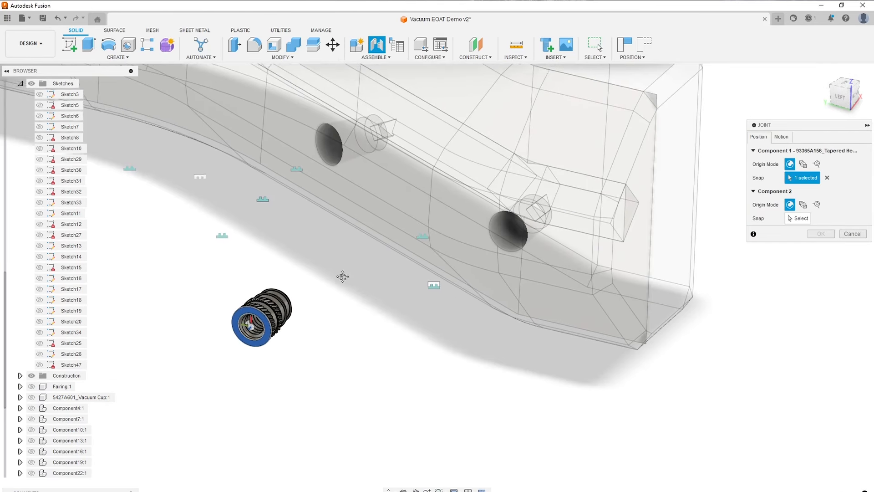
{"action": "middle_click_drag", "start_coordinate": [341, 277], "coordinate": [226, 332]}
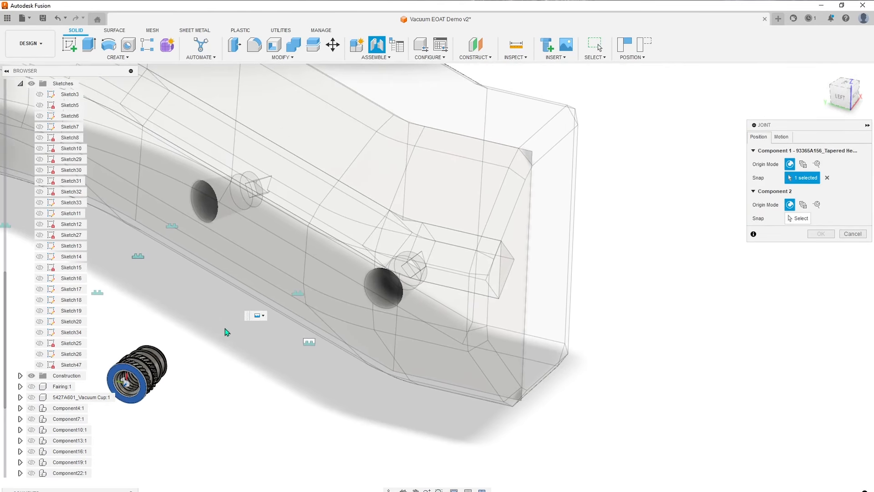
{"action": "left_click", "coordinate": [795, 220]}
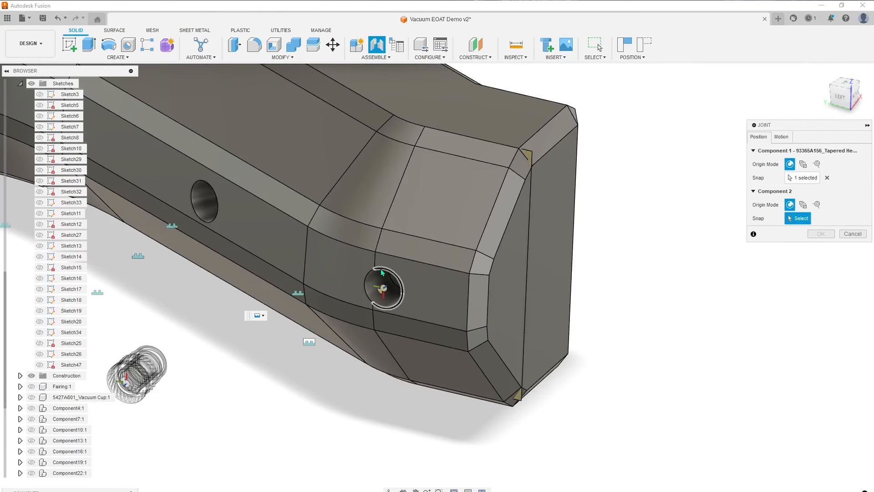
{"action": "left_click", "coordinate": [383, 289]}
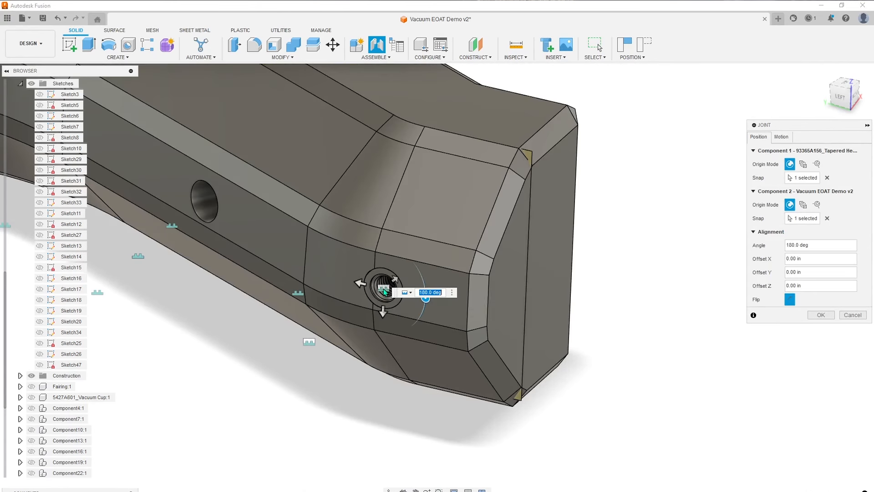
{"action": "left_click", "coordinate": [821, 315]}
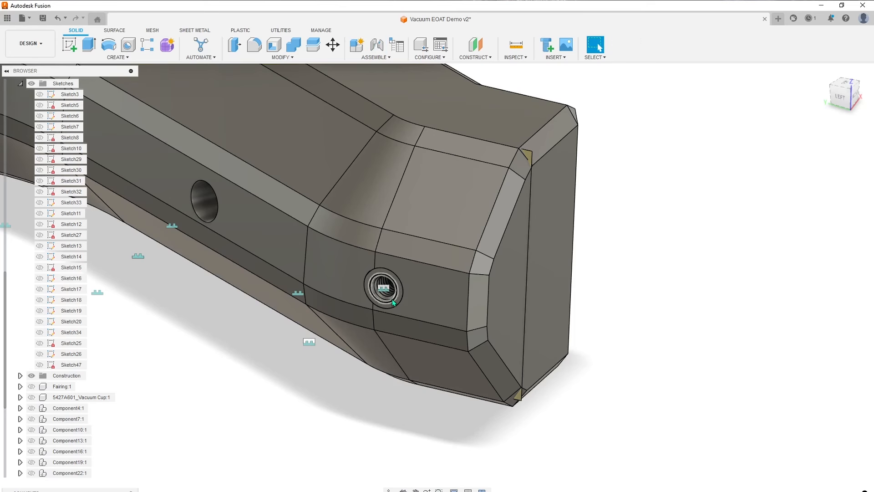
Paste two copies of the tapered heat-set insert, moving the first 1.05 in along Z and the second 1.60 in along Y
{"action": "scroll", "coordinate": [364, 287], "scroll_direction": "up", "scroll_amount": 3}
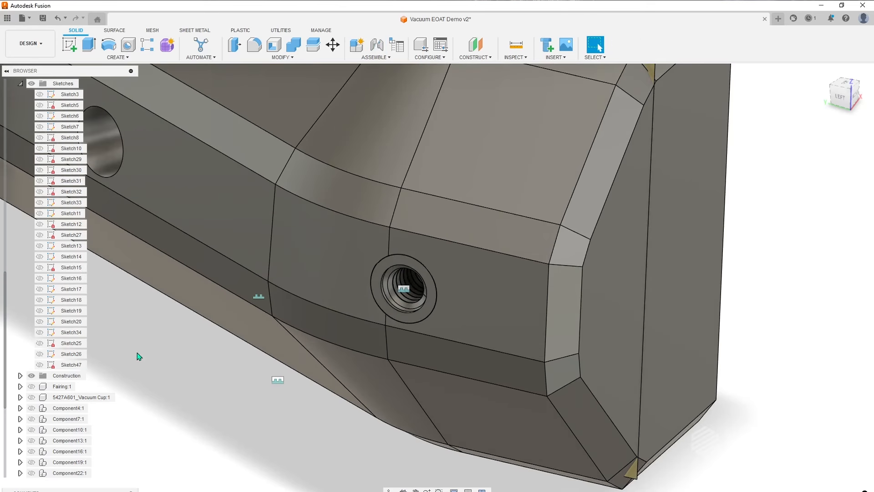
{"action": "scroll", "coordinate": [418, 320], "scroll_direction": "down", "scroll_amount": 2}
{"action": "scroll", "coordinate": [321, 272], "scroll_direction": "down", "scroll_amount": 3}
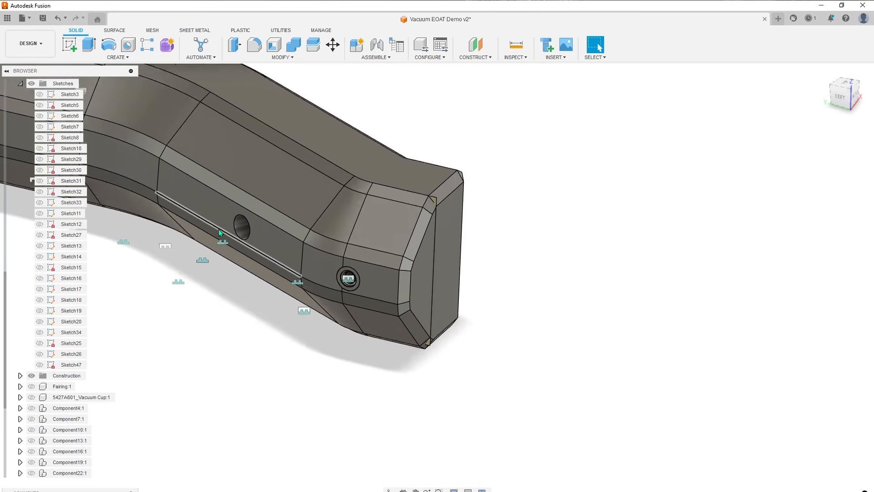
{"action": "middle_click_drag", "start_coordinate": [233, 292], "coordinate": [387, 320]}
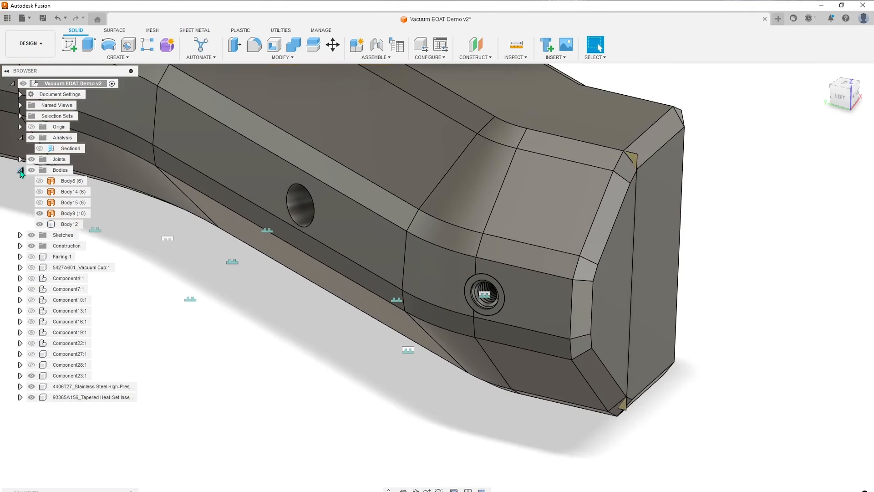
{"action": "left_click", "coordinate": [20, 170]}
{"action": "left_click", "coordinate": [91, 343]}
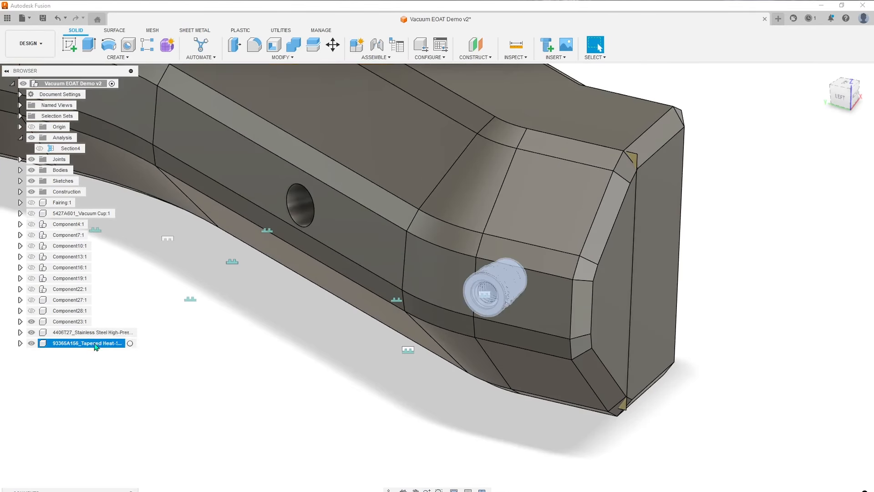
{"action": "key", "text": "ctrl+c"}
{"action": "key", "text": "ctrl+v"}
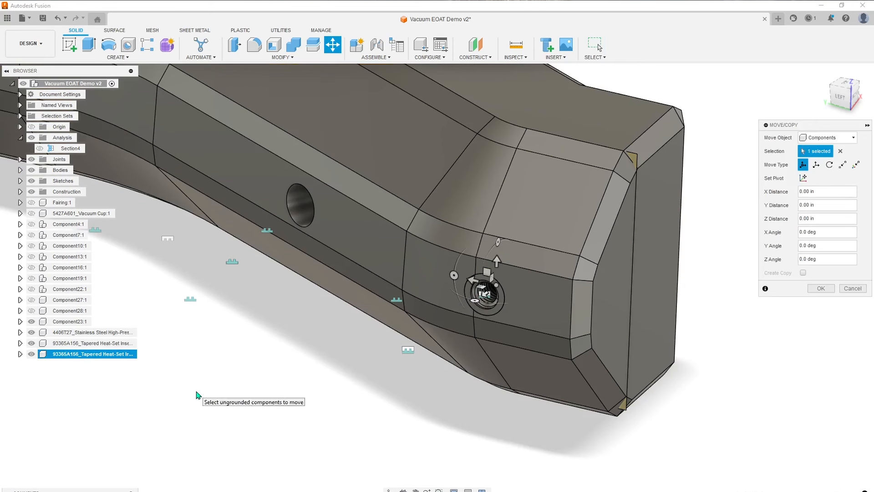
{"action": "left_click_drag", "start_coordinate": [476, 278], "coordinate": [191, 351]}
{"action": "scroll", "coordinate": [216, 376], "scroll_direction": "down", "scroll_amount": 3}
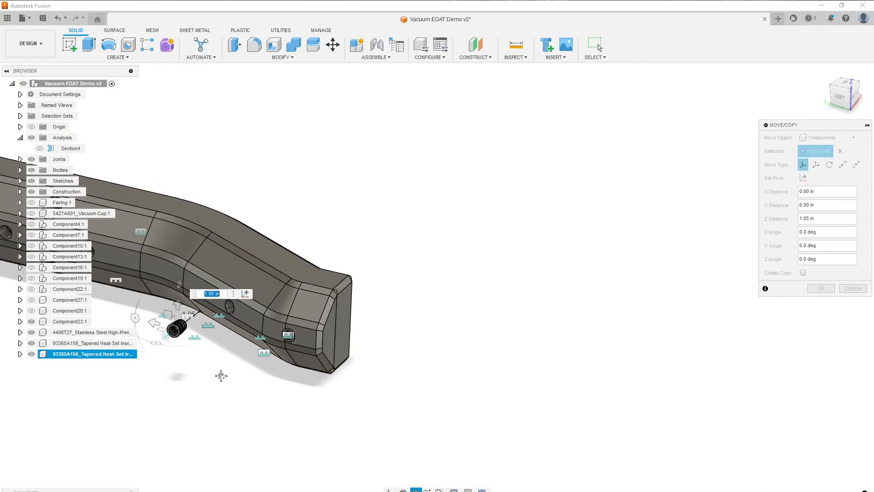
{"action": "middle_click_drag", "start_coordinate": [216, 376], "coordinate": [398, 351]}
{"action": "middle_click_drag", "start_coordinate": [257, 328], "coordinate": [396, 336]}
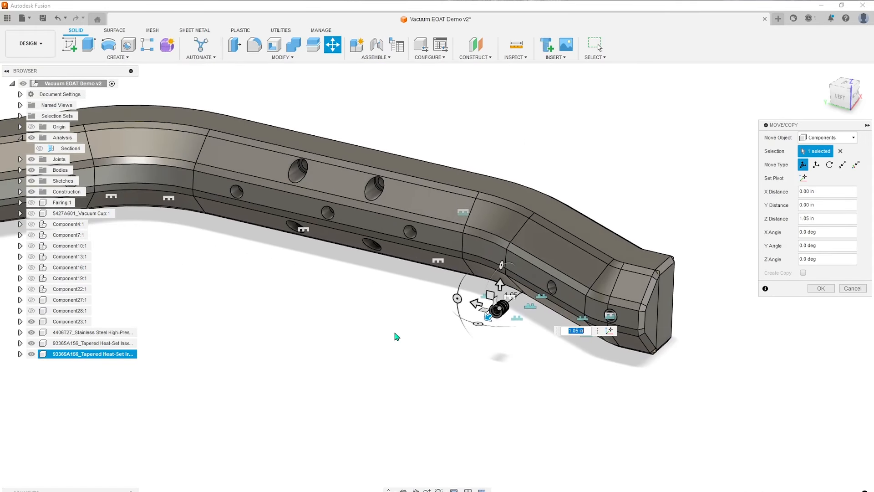
{"action": "left_click", "coordinate": [821, 288]}
{"action": "key", "text": "ctrl+v"}
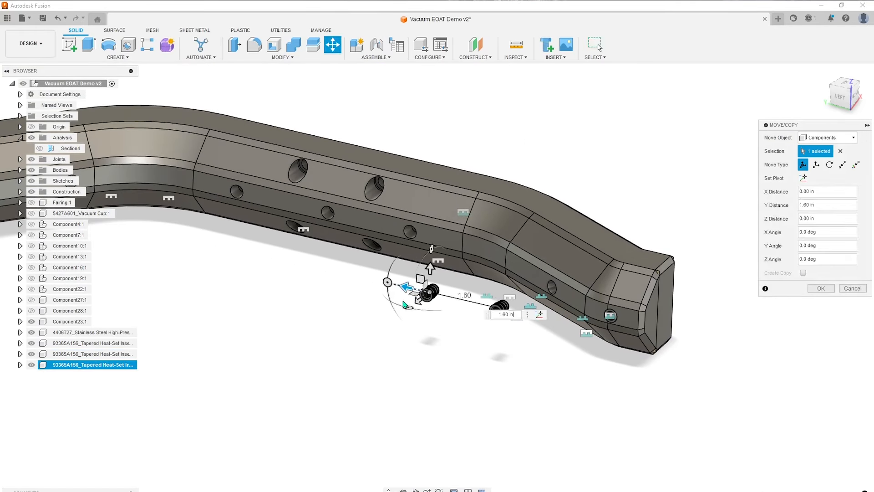
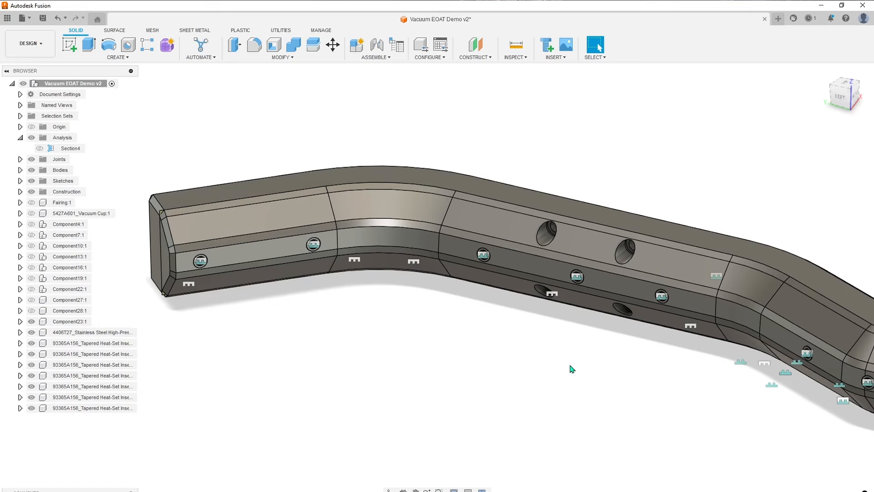
Show the hidden vacuum cup components from Component4 to Component28 along the tool body and view the assembly from another angle
{"action": "left_click", "coordinate": [538, 349]}
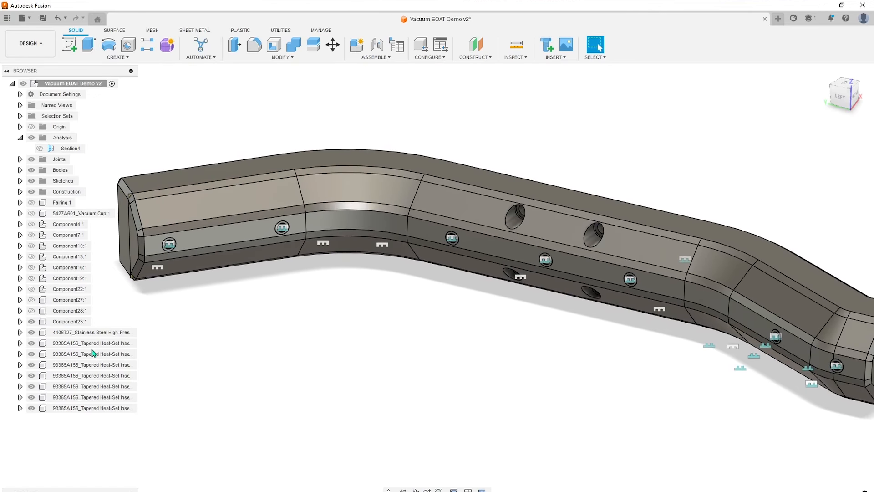
{"action": "left_click", "coordinate": [32, 312]}
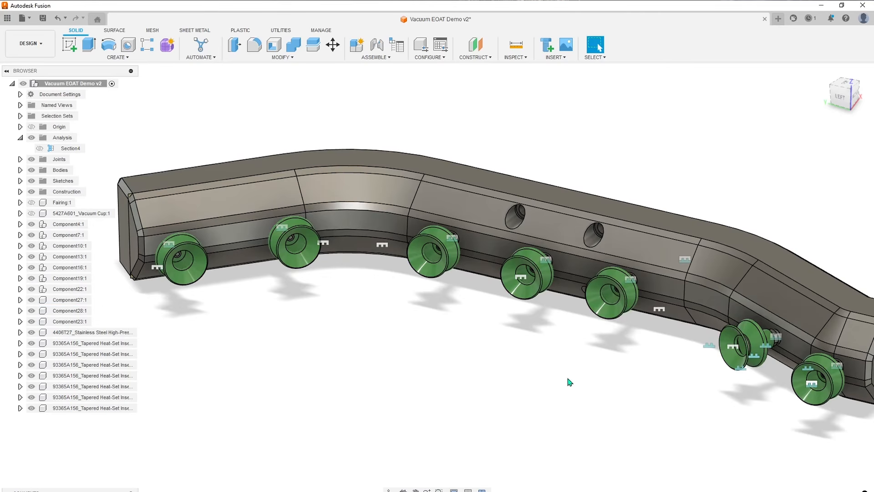
{"action": "middle_click_drag", "start_coordinate": [630, 387], "coordinate": [585, 366], "text": "shift"}
{"action": "middle_click_drag", "start_coordinate": [573, 373], "coordinate": [430, 357], "text": "shift"}
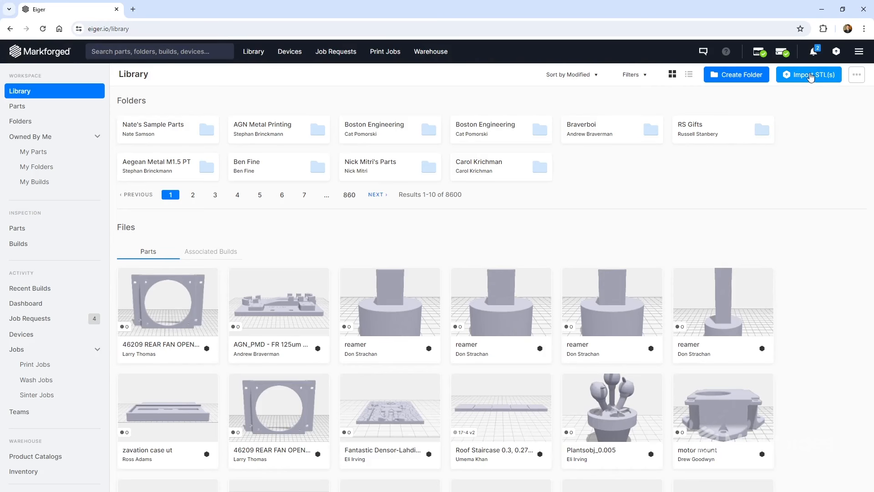
In Eiger, import the Vacuum EOAT Chamfer v1 STL into the Library with Markforged Smart Settings and set its printer type to FX10
{"action": "left_click", "coordinate": [811, 76]}
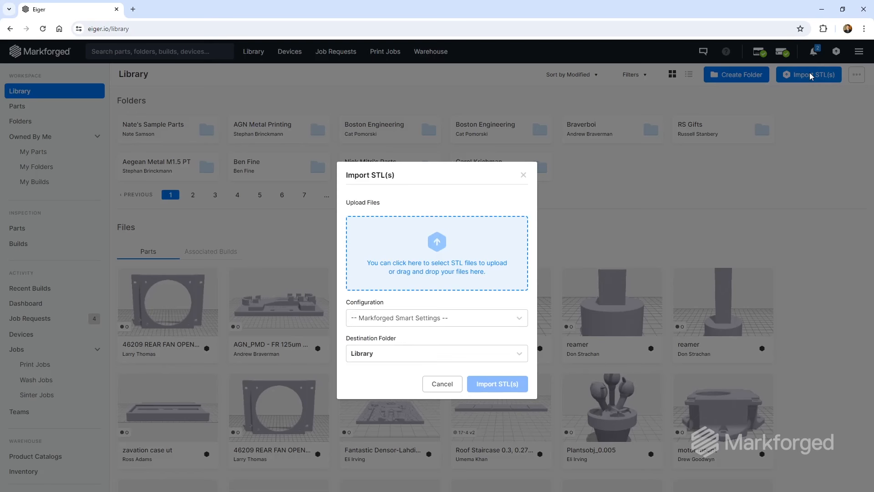
{"action": "left_click", "coordinate": [435, 268]}
{"action": "left_click", "coordinate": [212, 178]}
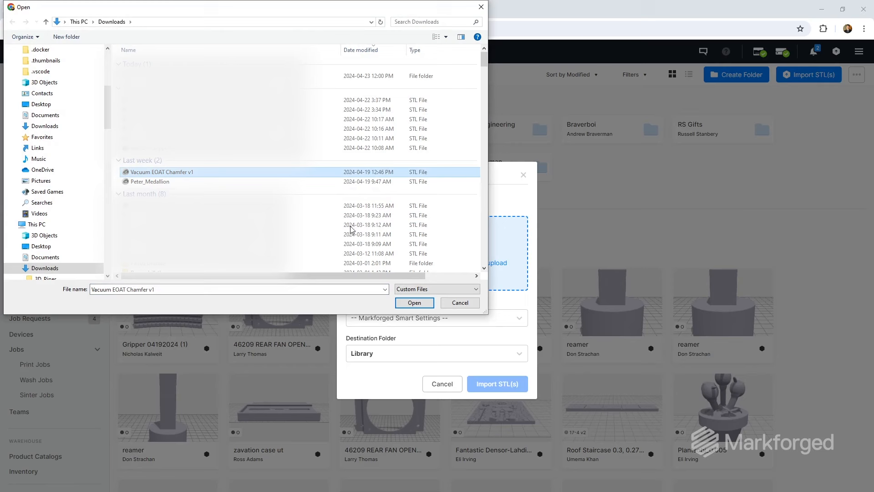
{"action": "left_click", "coordinate": [414, 303]}
{"action": "left_click", "coordinate": [497, 368]}
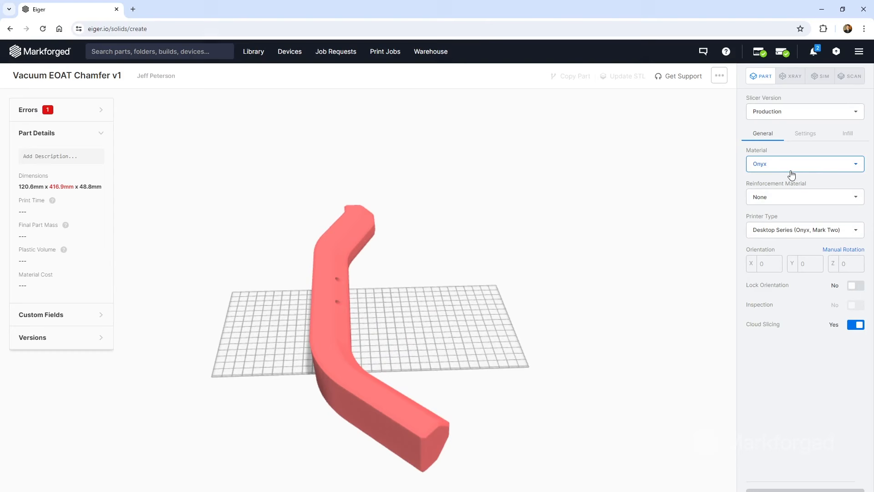
{"action": "left_click", "coordinate": [763, 230]}
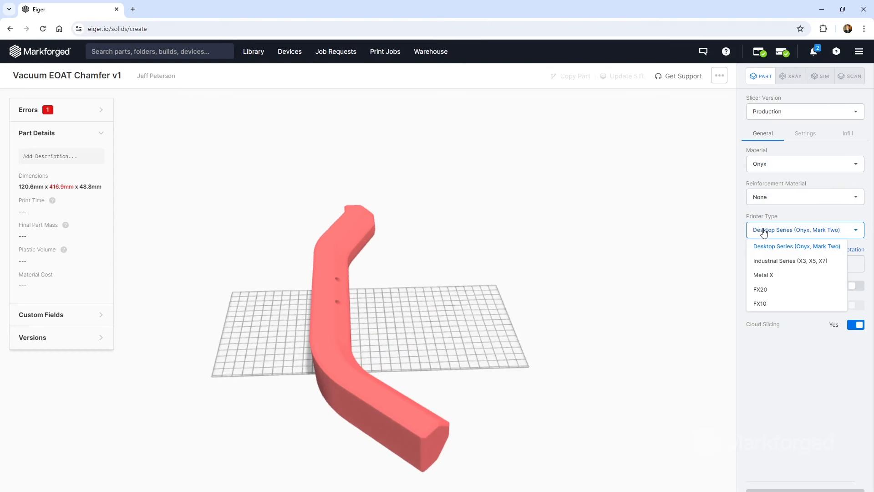
{"action": "left_click", "coordinate": [774, 304]}
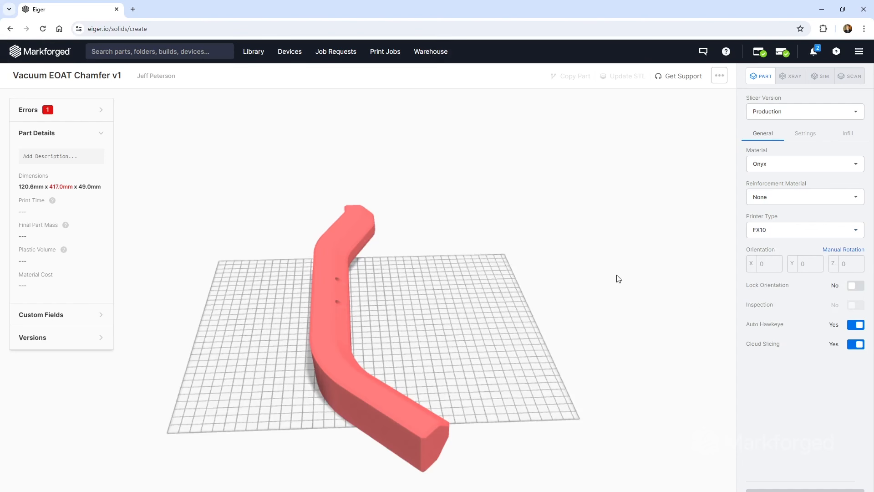
Rotate the part to 300° about Z so it fits the print bed, and lock its orientation
{"action": "left_click", "coordinate": [840, 251]}
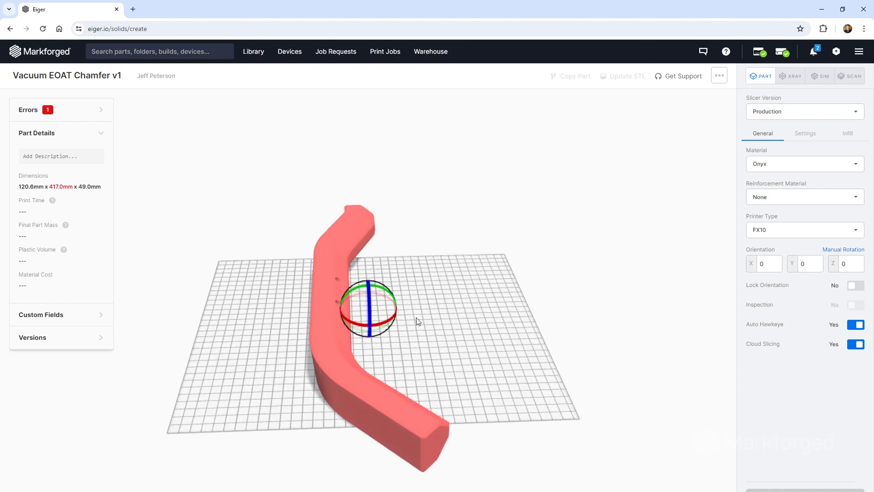
{"action": "mouse_move", "coordinate": [353, 323]}
{"action": "left_mouse_down"}
{"action": "mouse_move", "coordinate": [363, 326]}
{"action": "mouse_move", "coordinate": [354, 334]}
{"action": "left_mouse_up"}
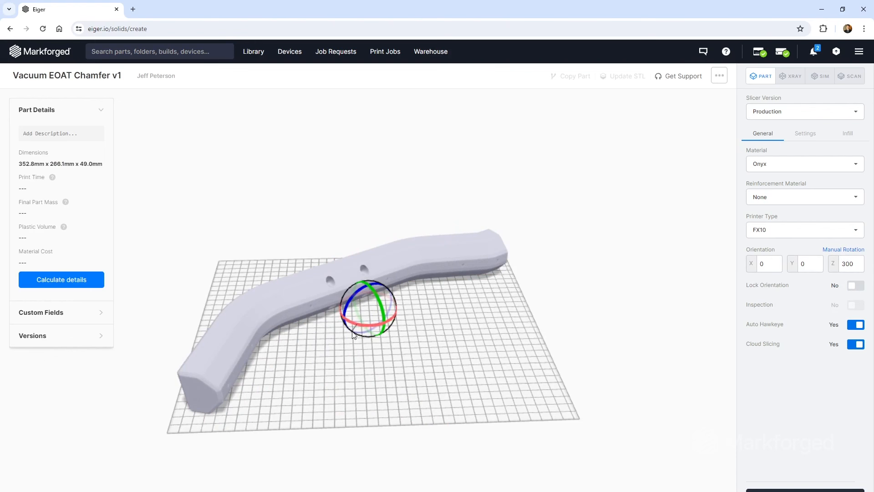
{"action": "left_click", "coordinate": [485, 351]}
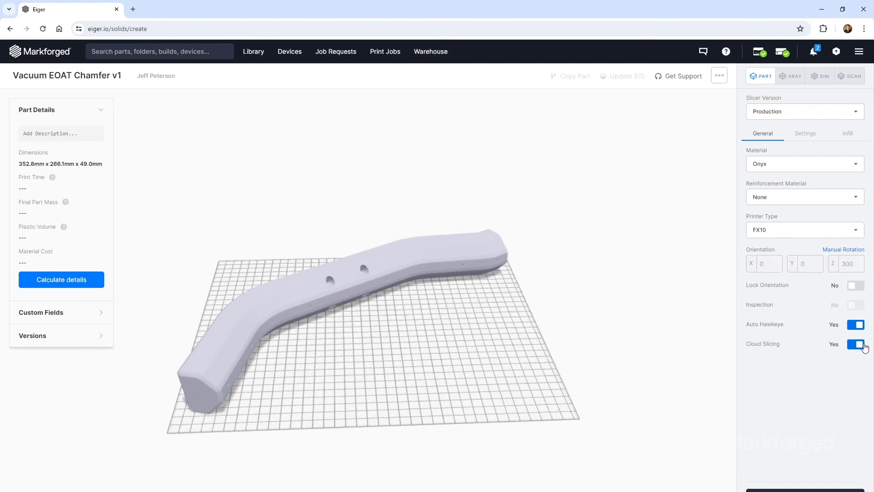
{"action": "left_click", "coordinate": [854, 286]}
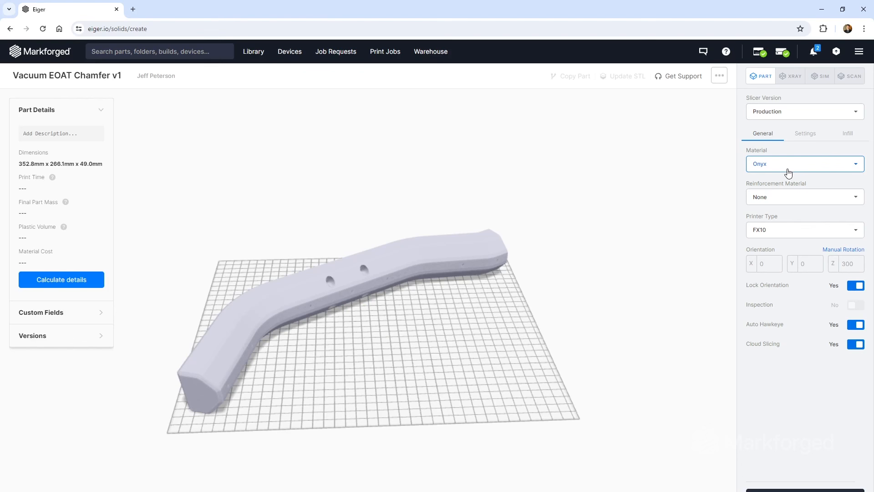
Set the part's reinforcement material to Carbon Fiber and open its infill settings
{"action": "left_click", "coordinate": [781, 198]}
{"action": "left_click", "coordinate": [768, 223]}
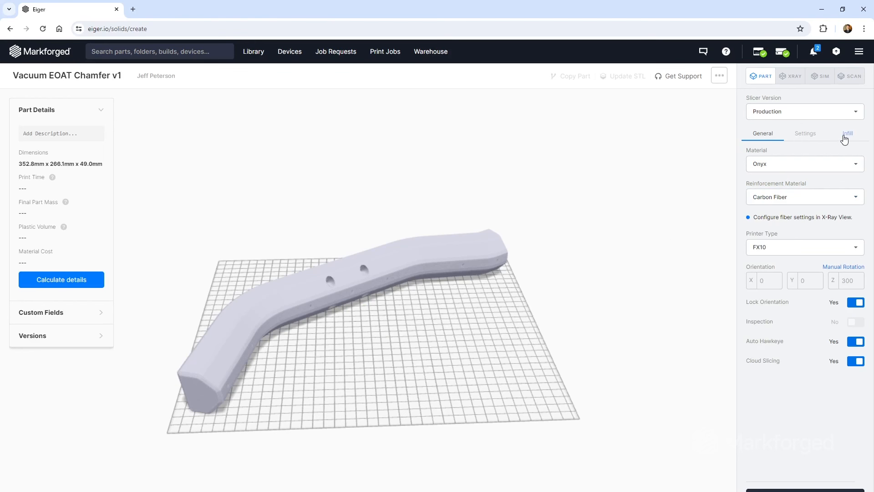
{"action": "left_click", "coordinate": [844, 136]}
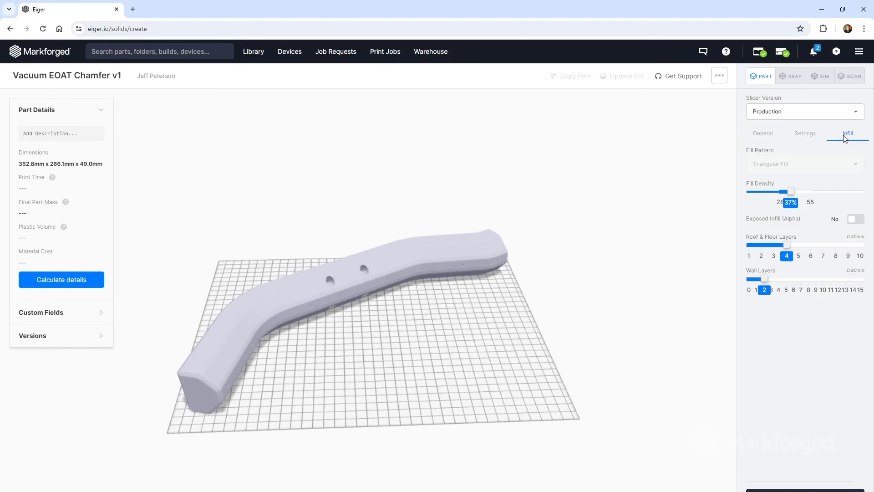